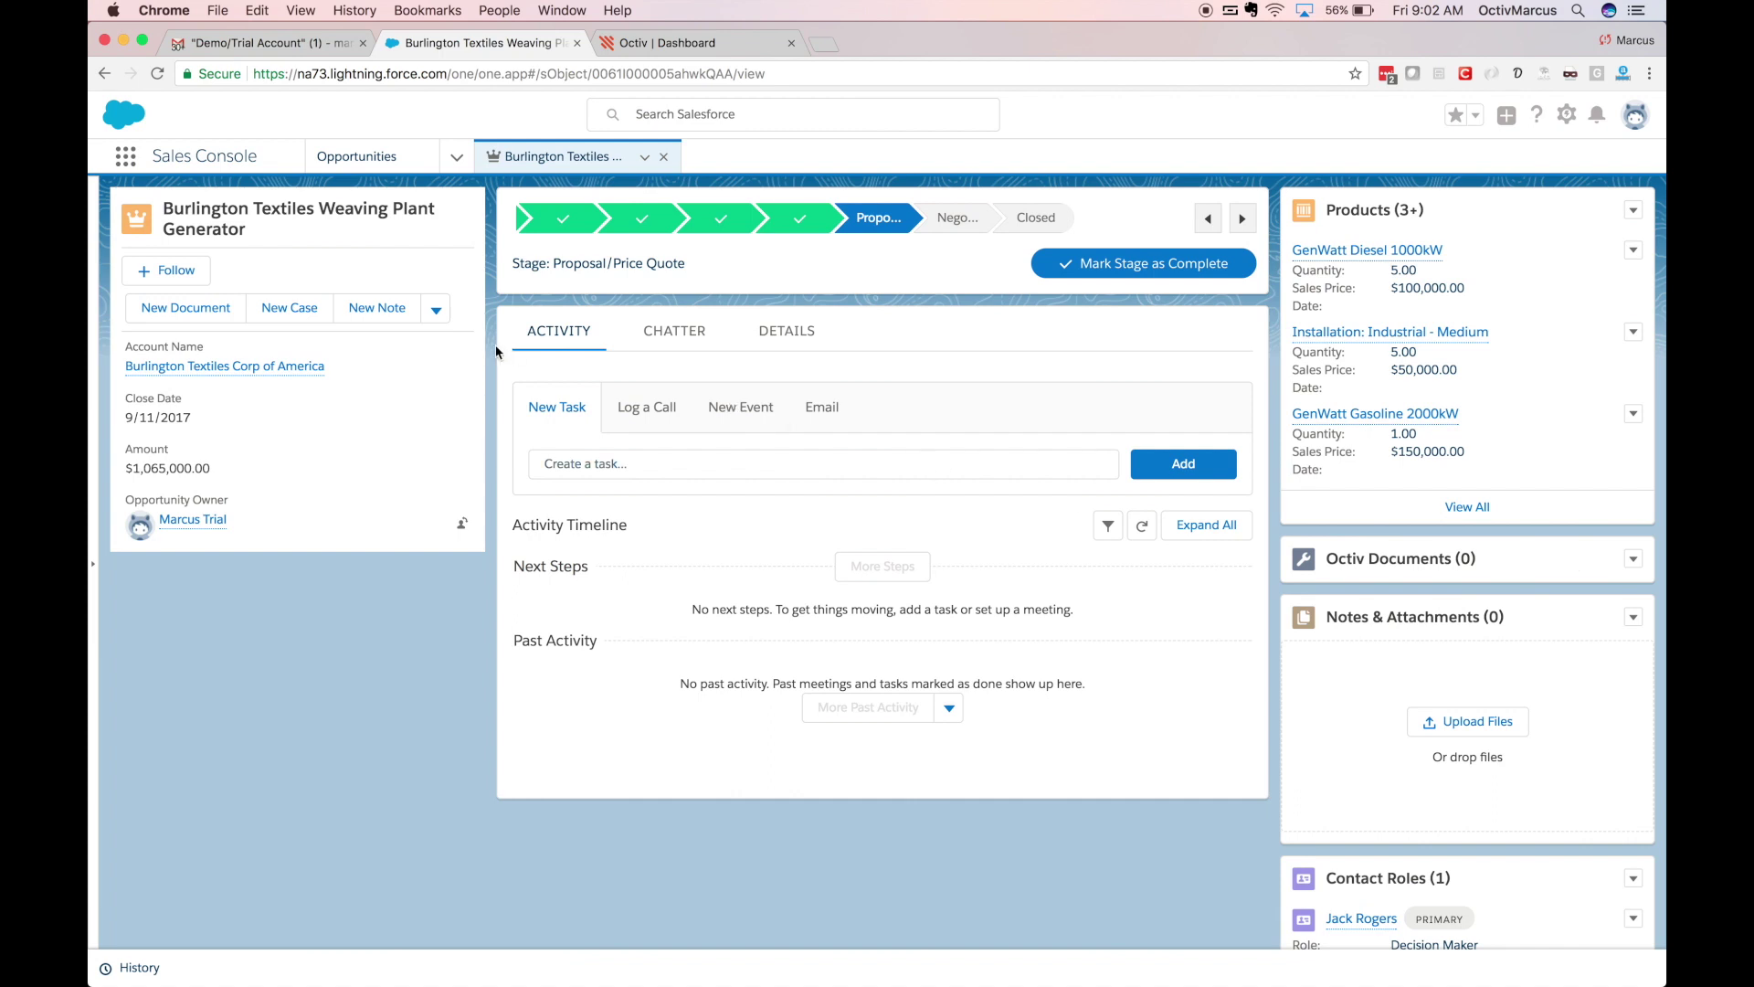
# Start a new Octiv document from the Burlington Textiles Weaving Plant Generator opportunity.
pyautogui.click(207, 308)
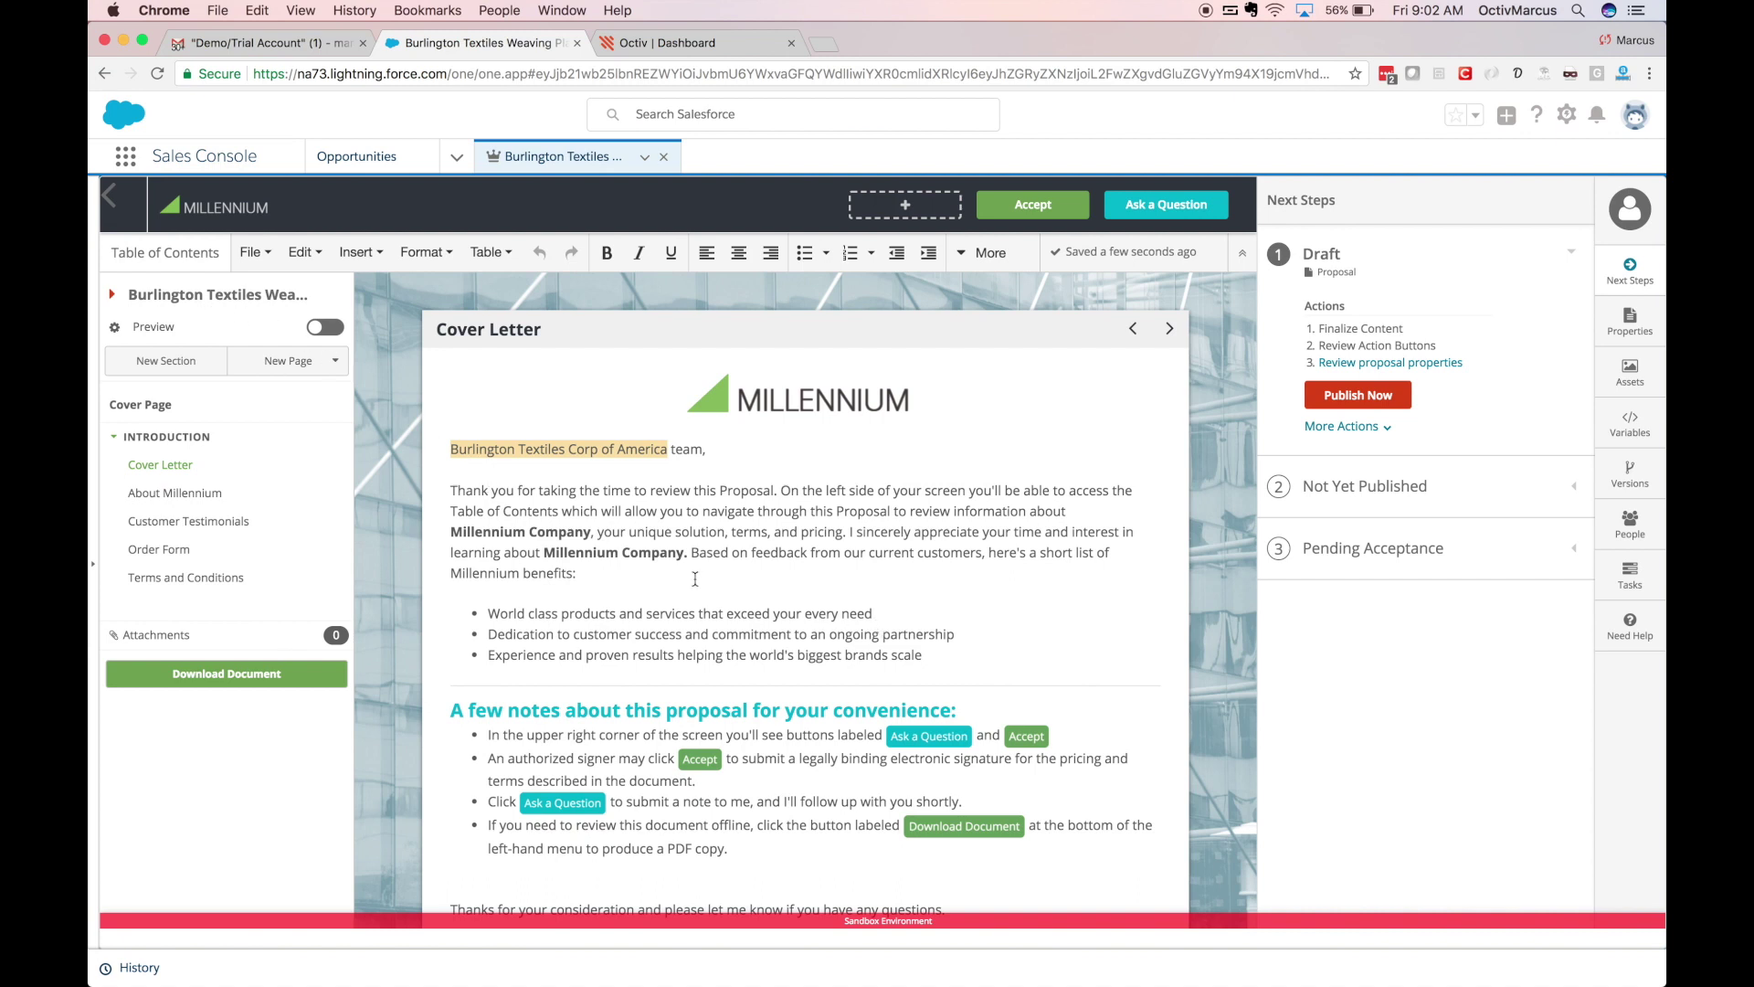
# Add a fourth cover-letter benefit bullet reading 'Premium customer support' after the third one.
pyautogui.click(935, 652)
pyautogui.press('Return')
pyautogui.write('Premium ')
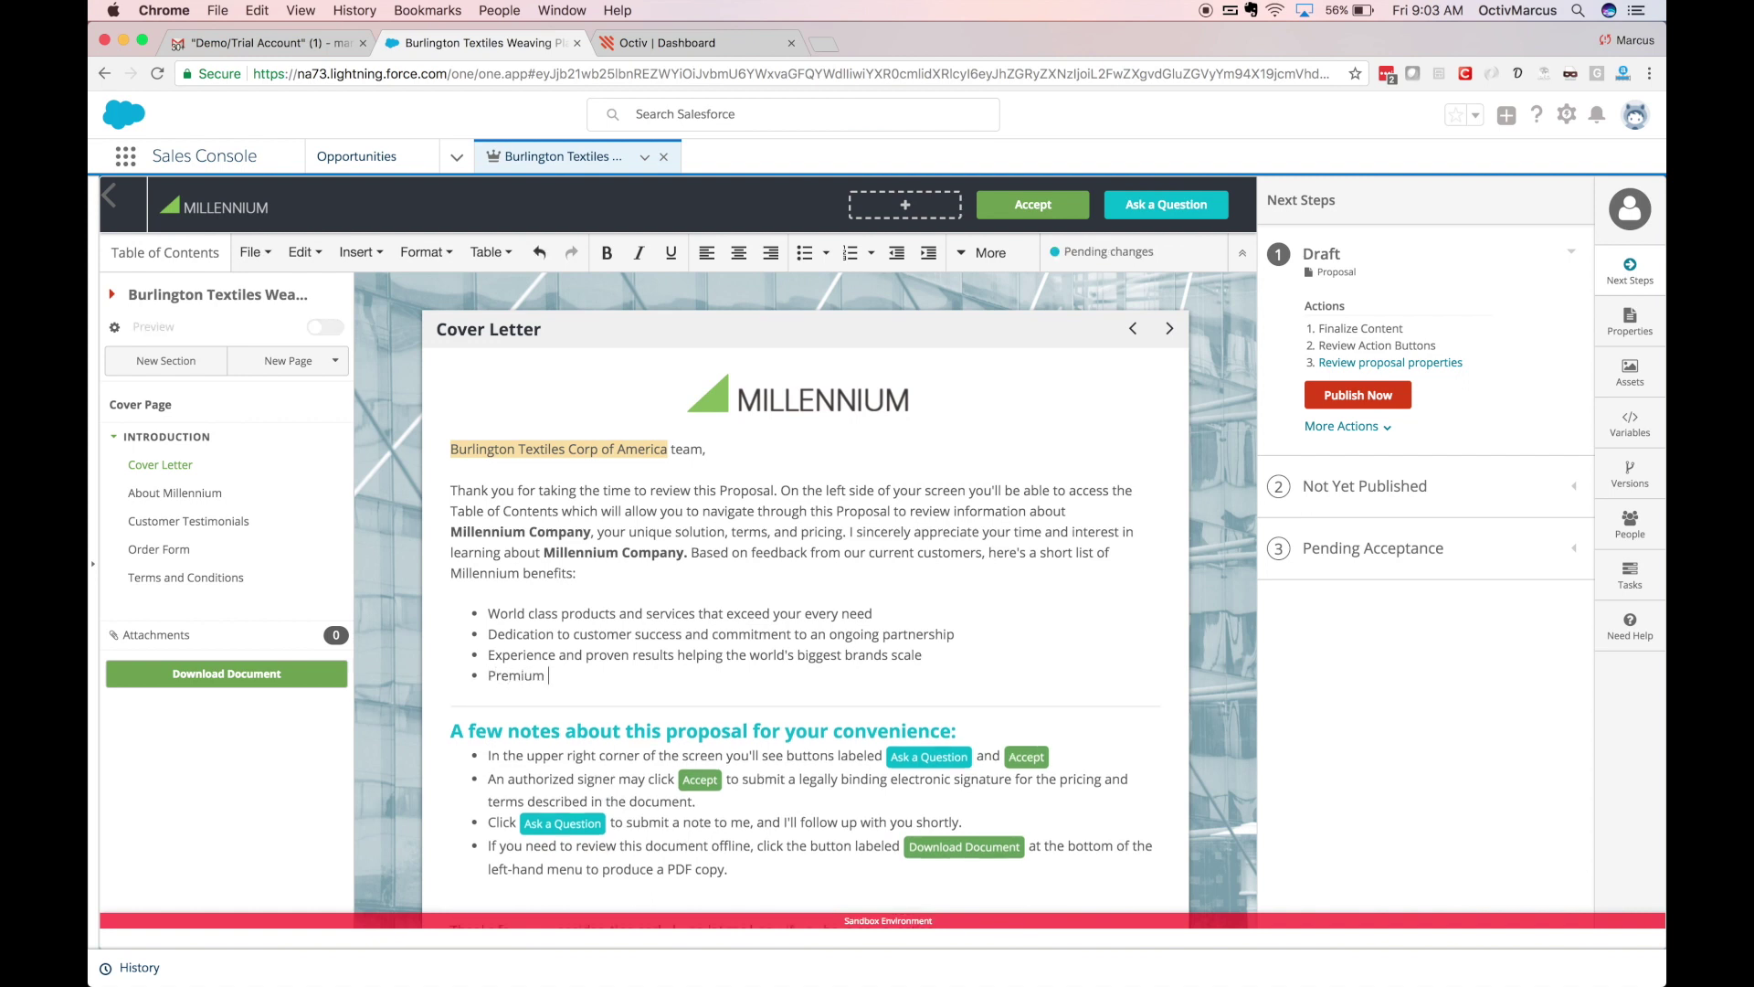
pyautogui.write('customer support')
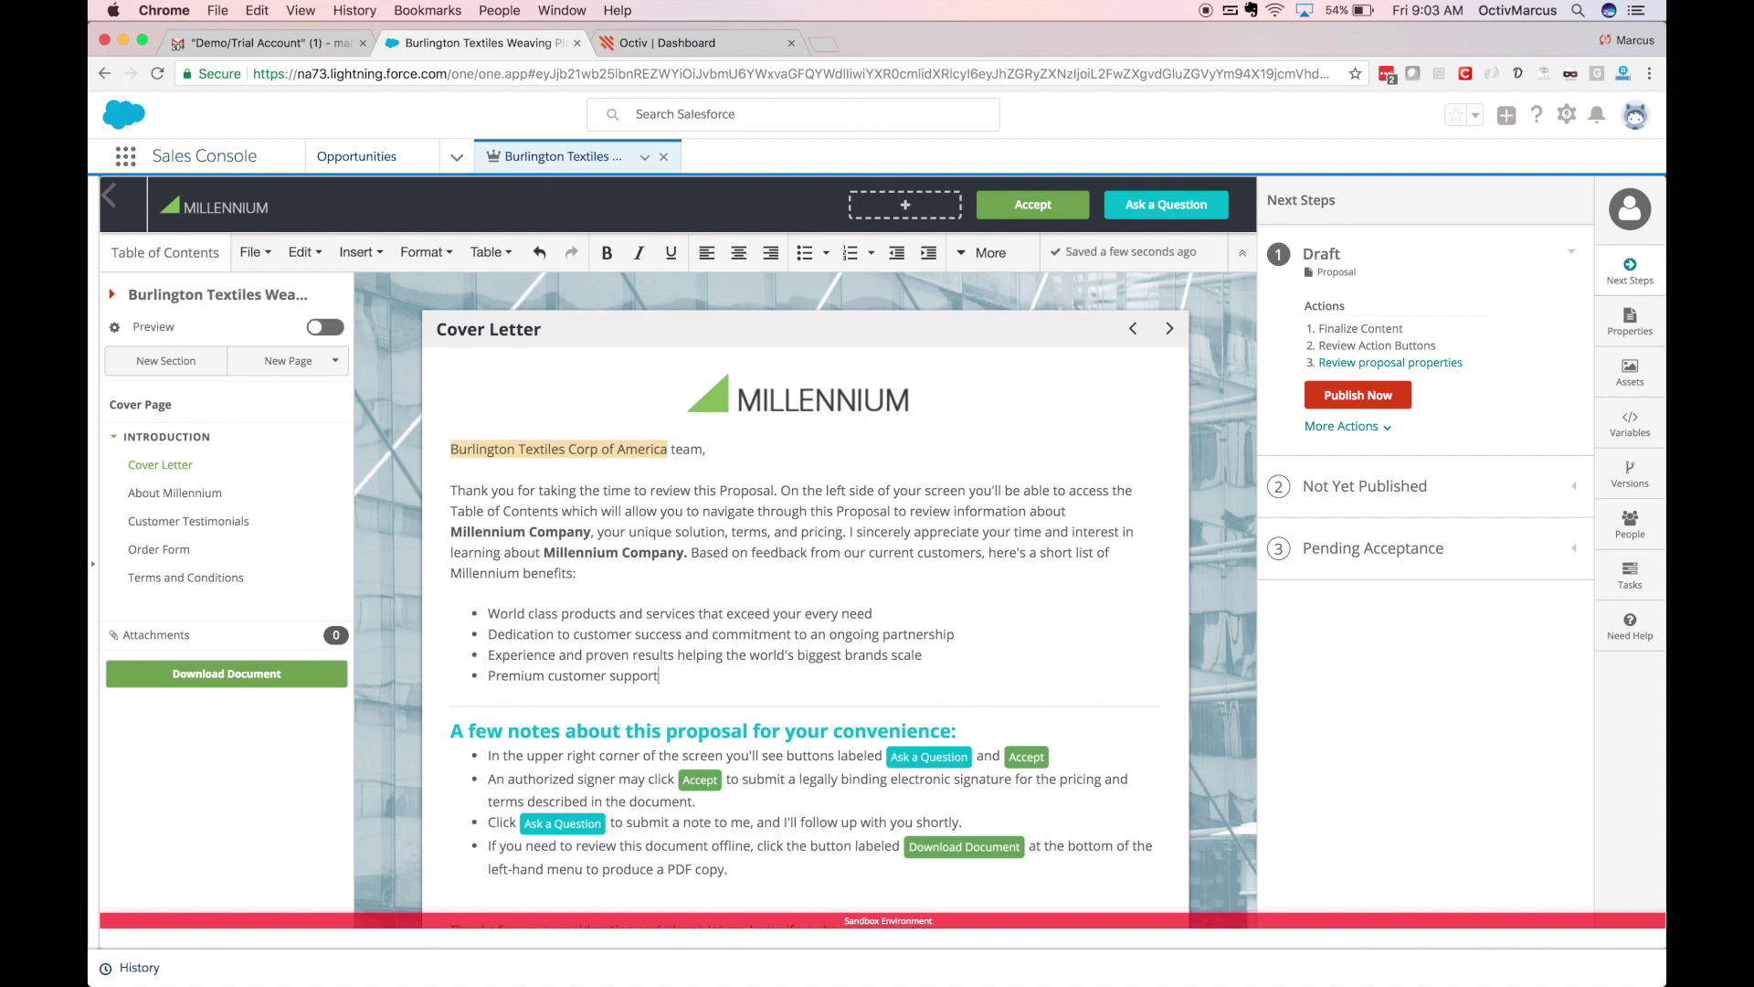
pyautogui.scroll(-5, 804, 594)
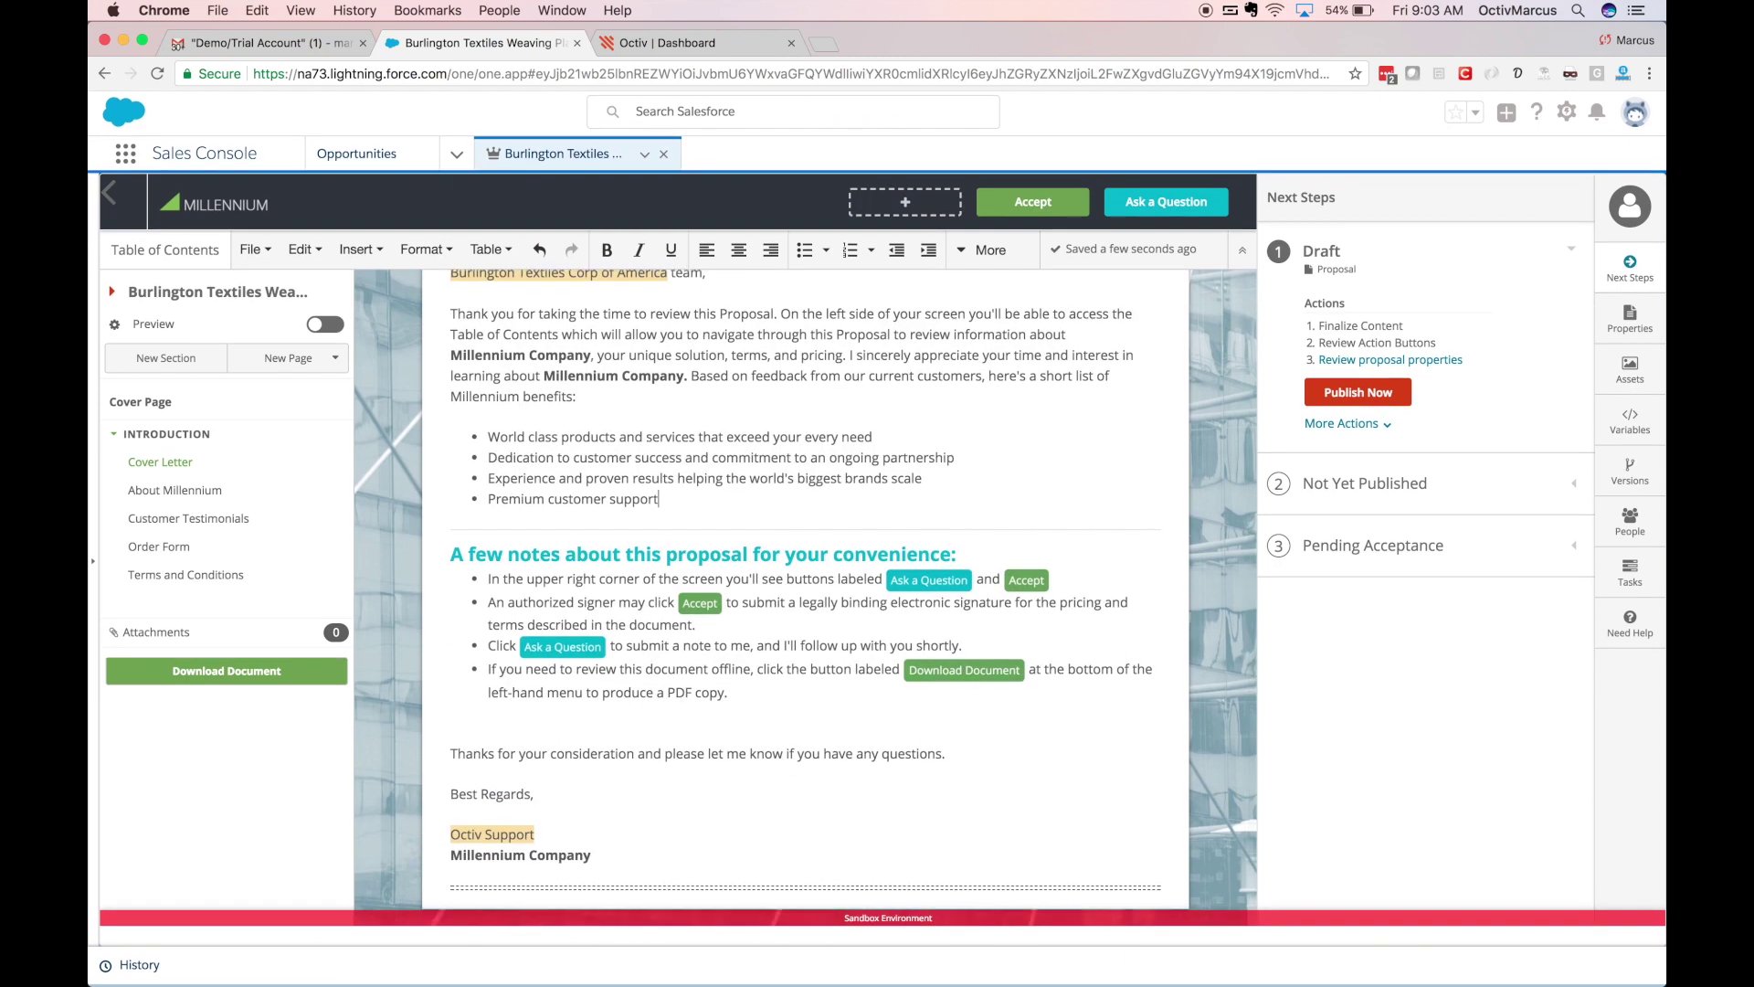
# Go to Customer Testimonials under About Millennium and inspect the Account.Industry variable behind 'Apparel'.
pyautogui.scroll(4, 804, 594)
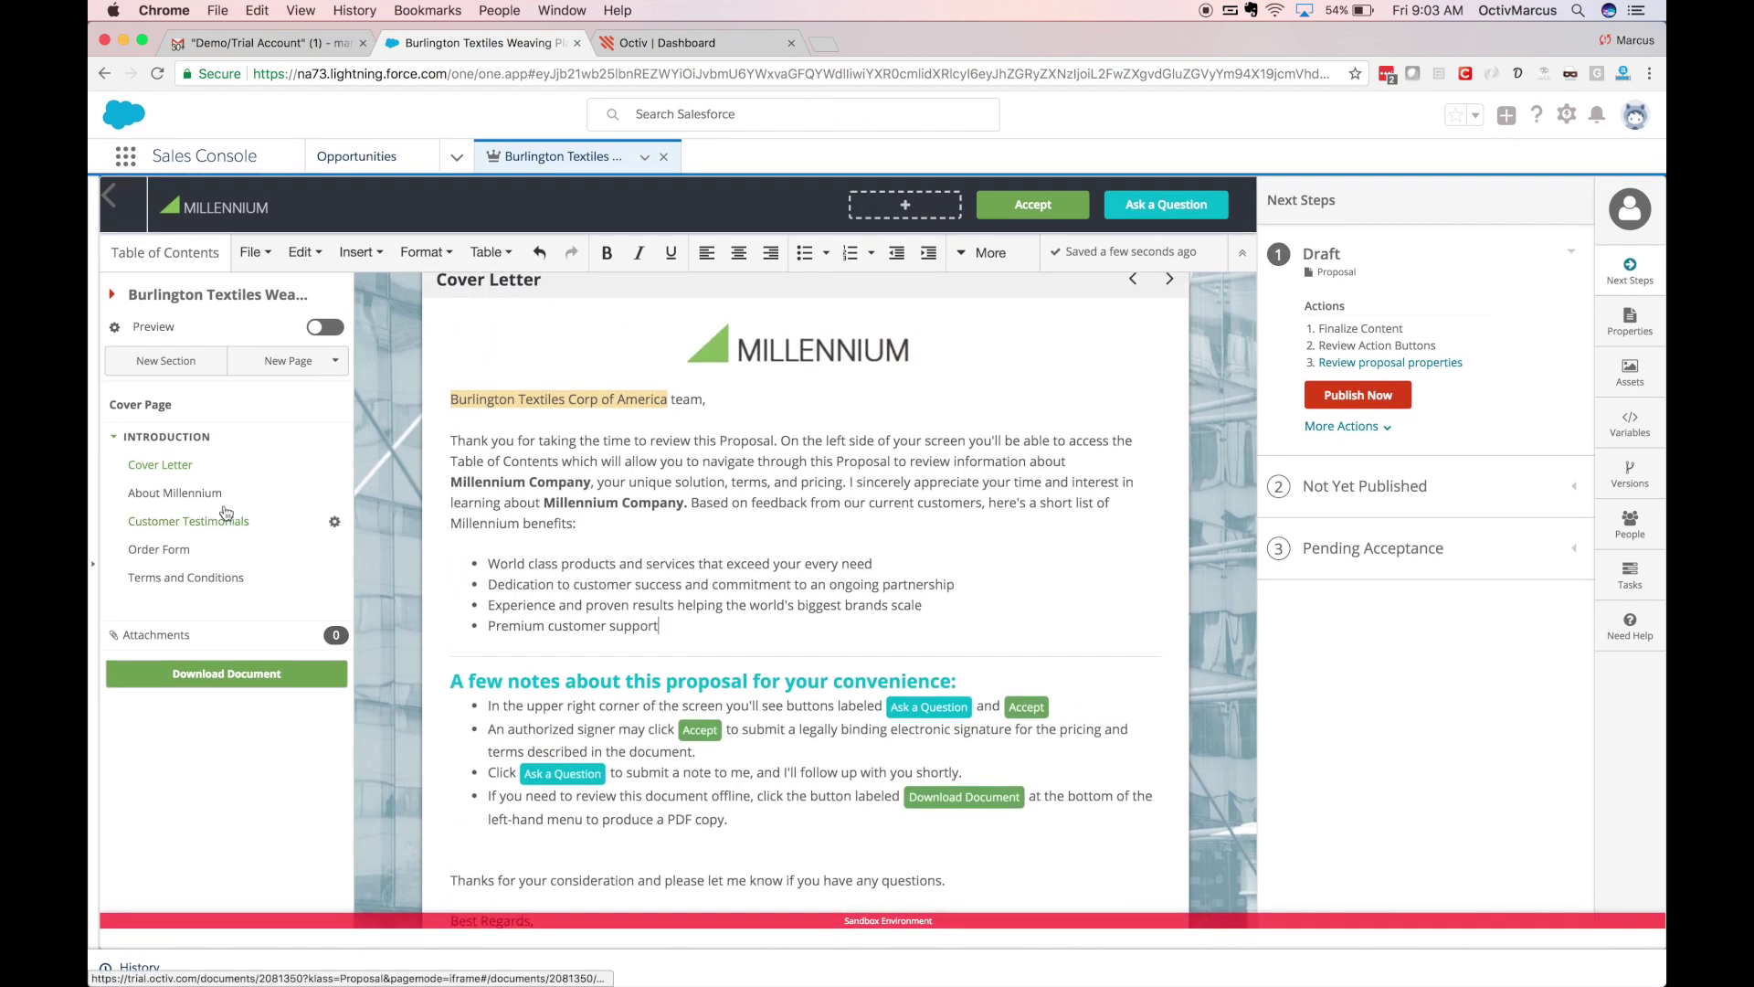
pyautogui.click(222, 506)
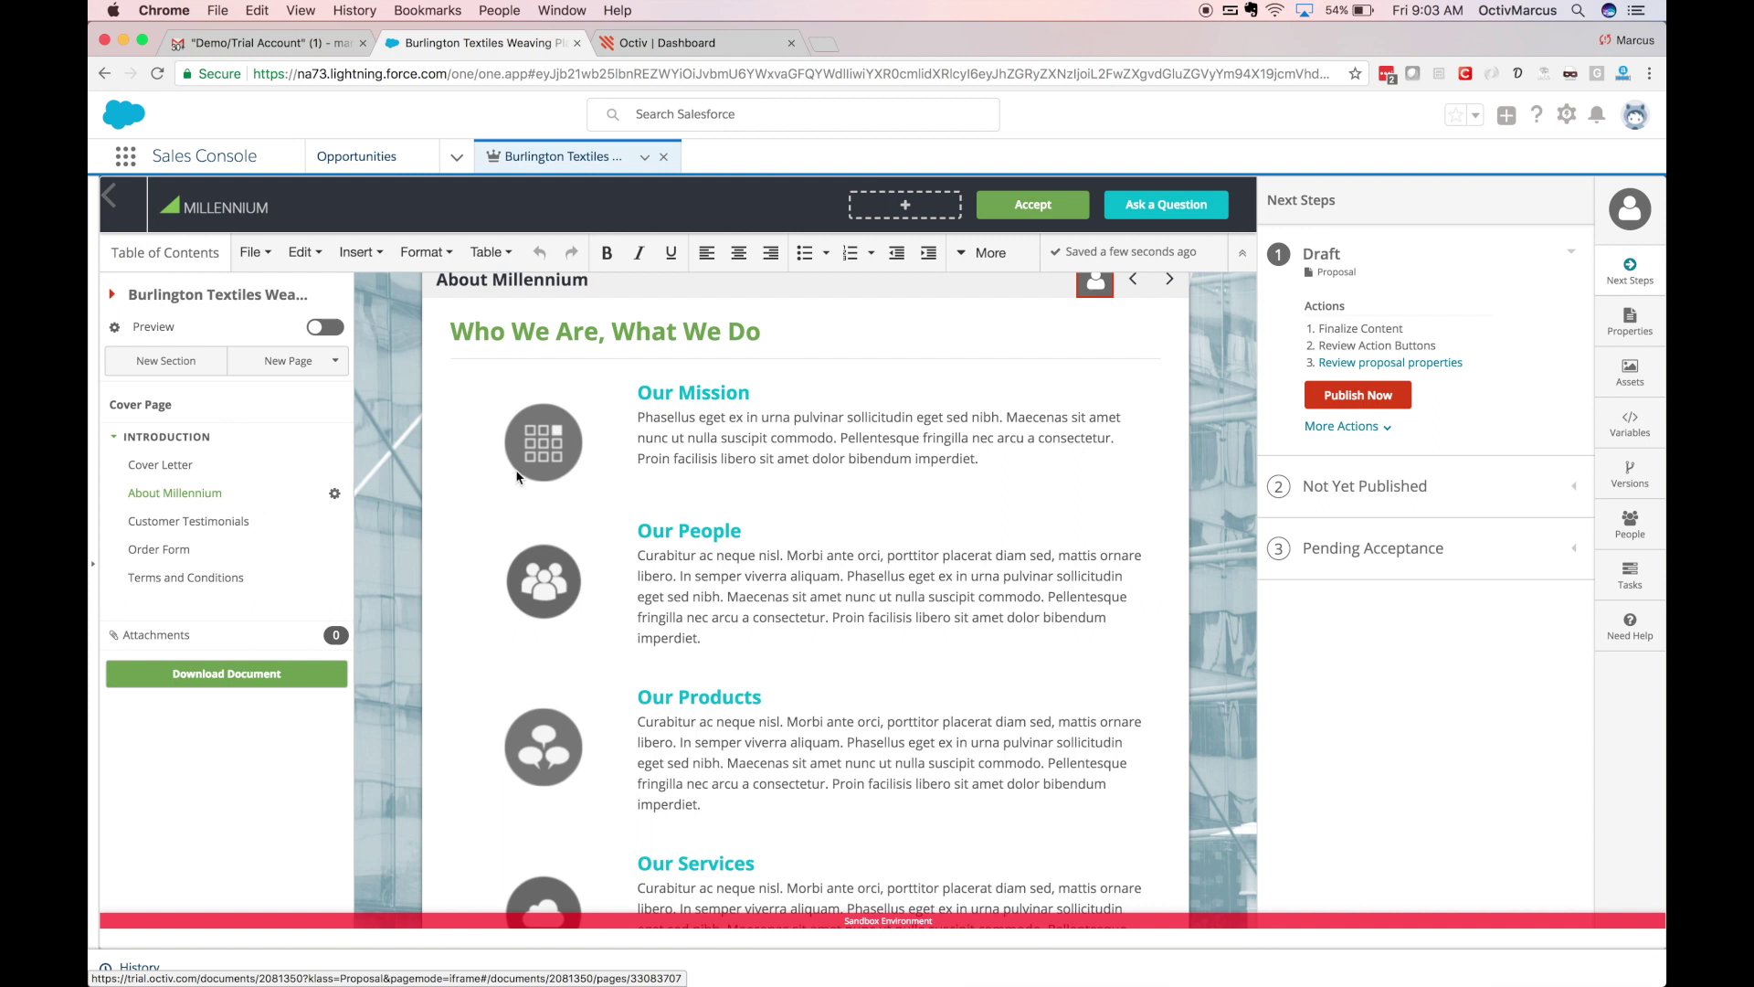
pyautogui.click(205, 521)
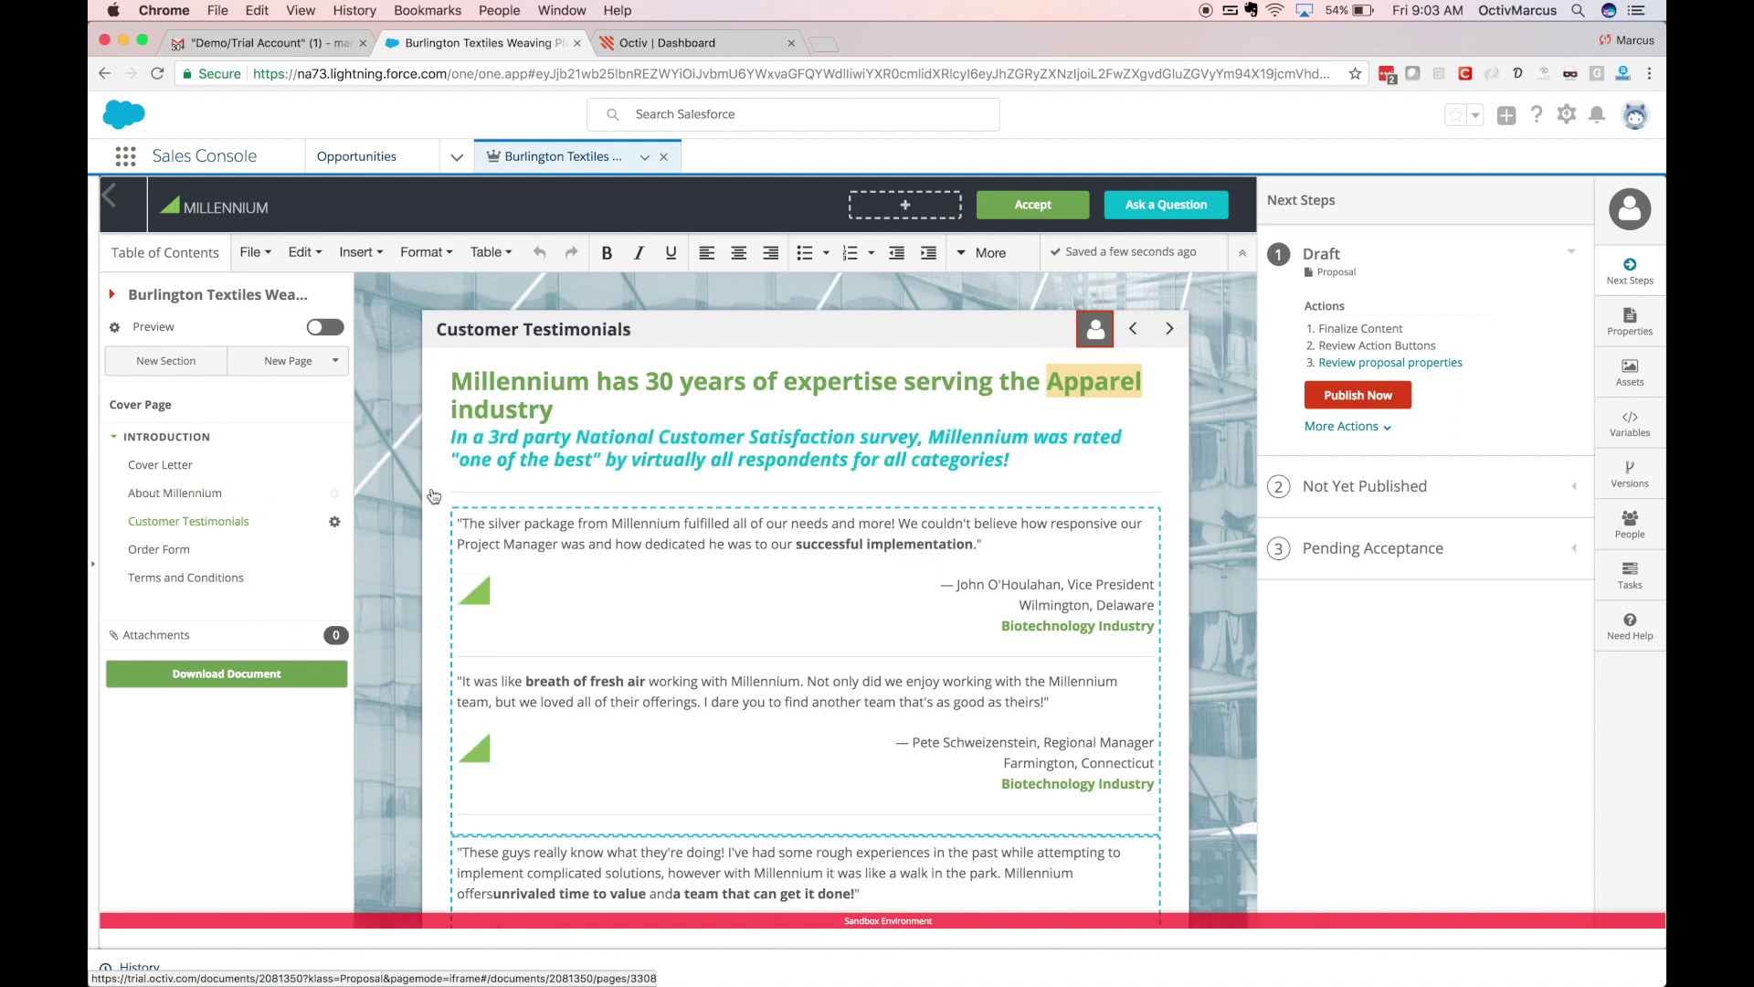
pyautogui.click(1110, 385)
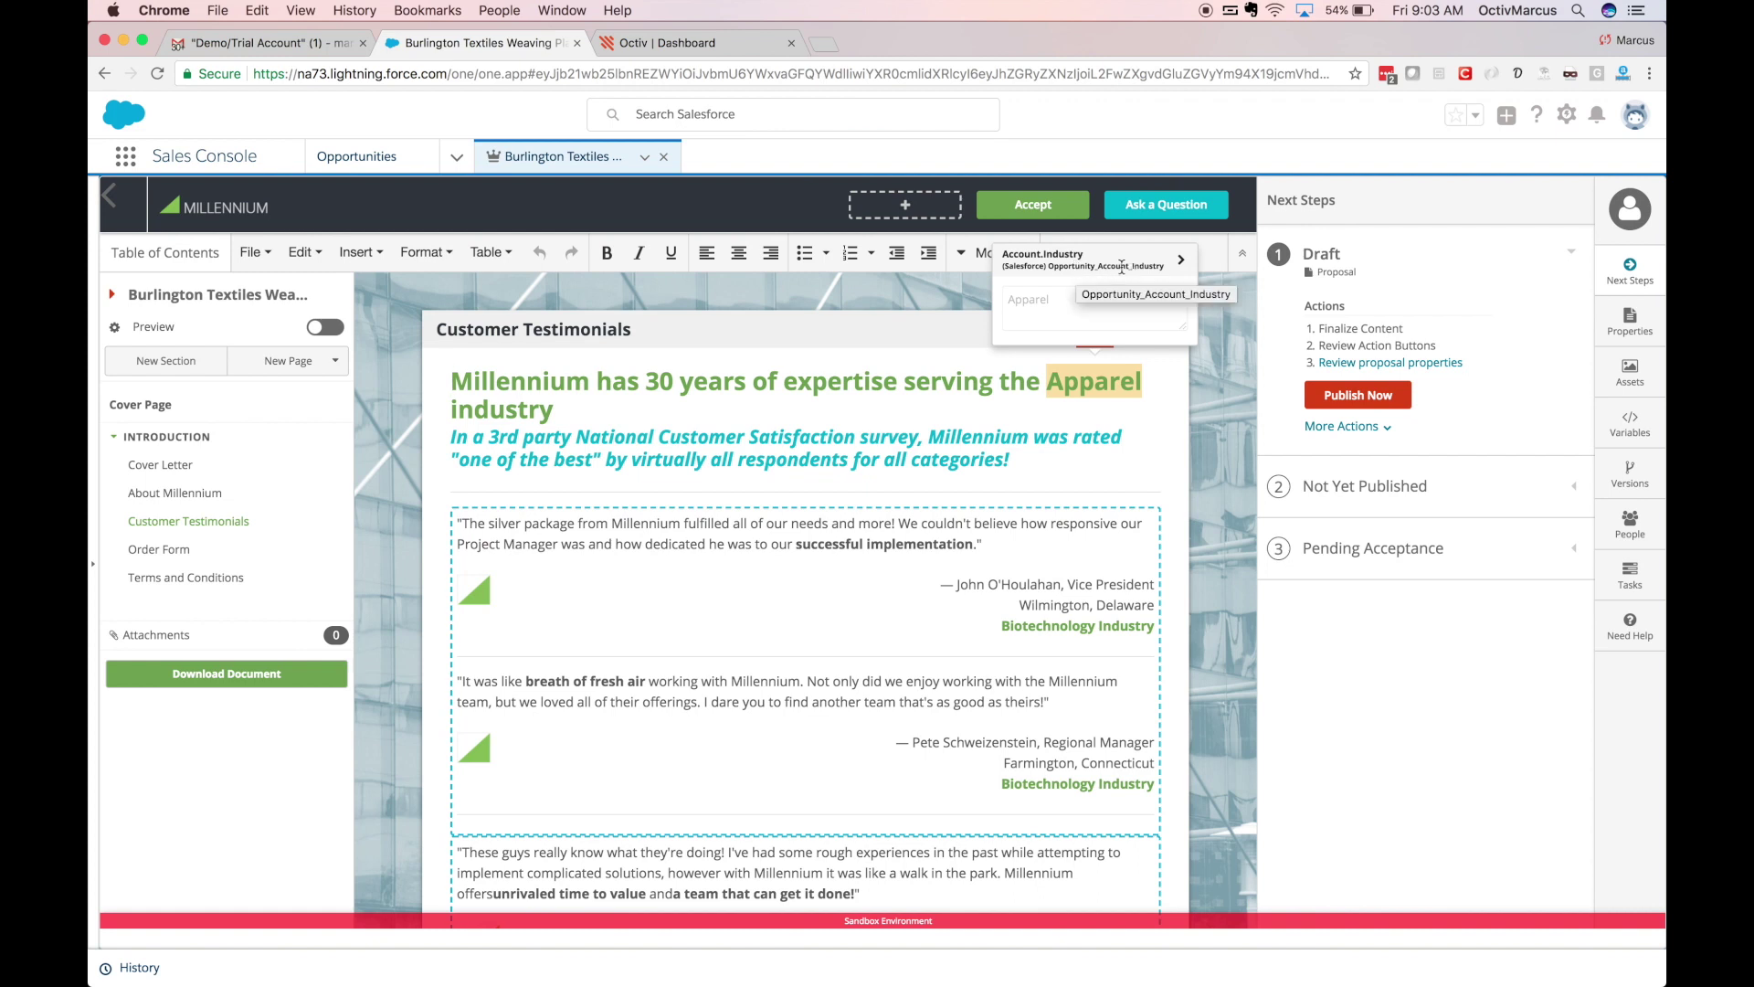
pyautogui.click(555, 409)
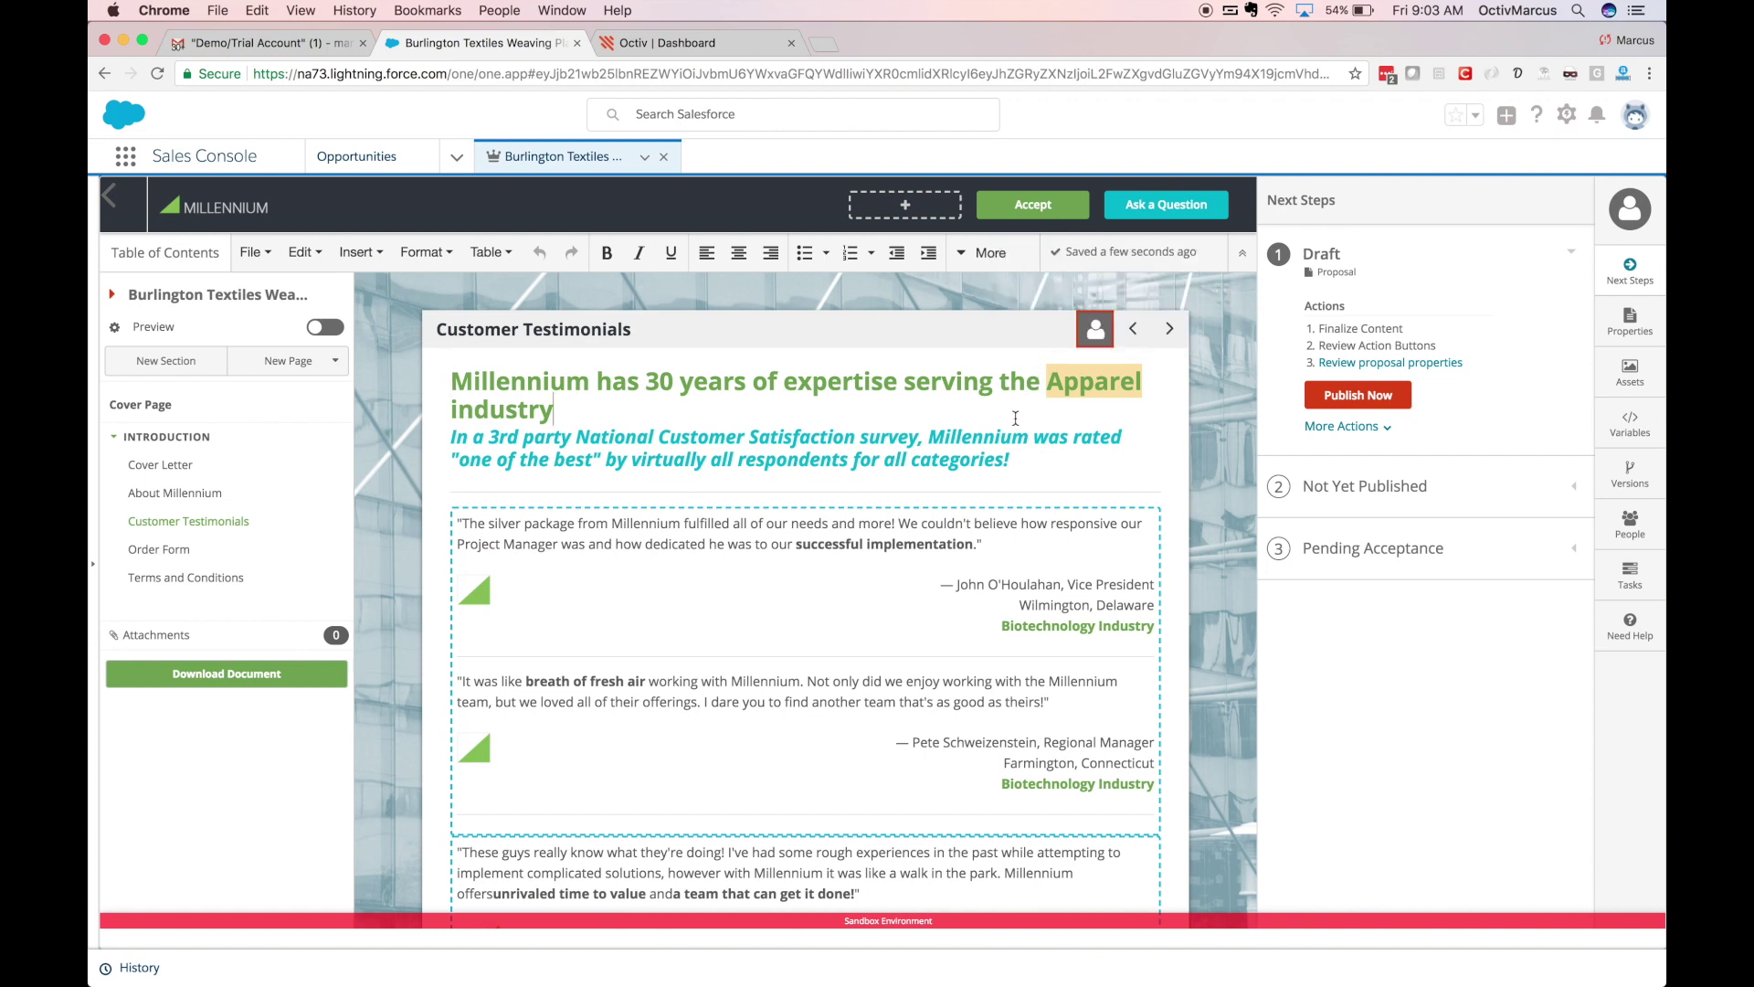
# Preview the testimonials page as the client sees it, then return to editing.
pyautogui.click(326, 327)
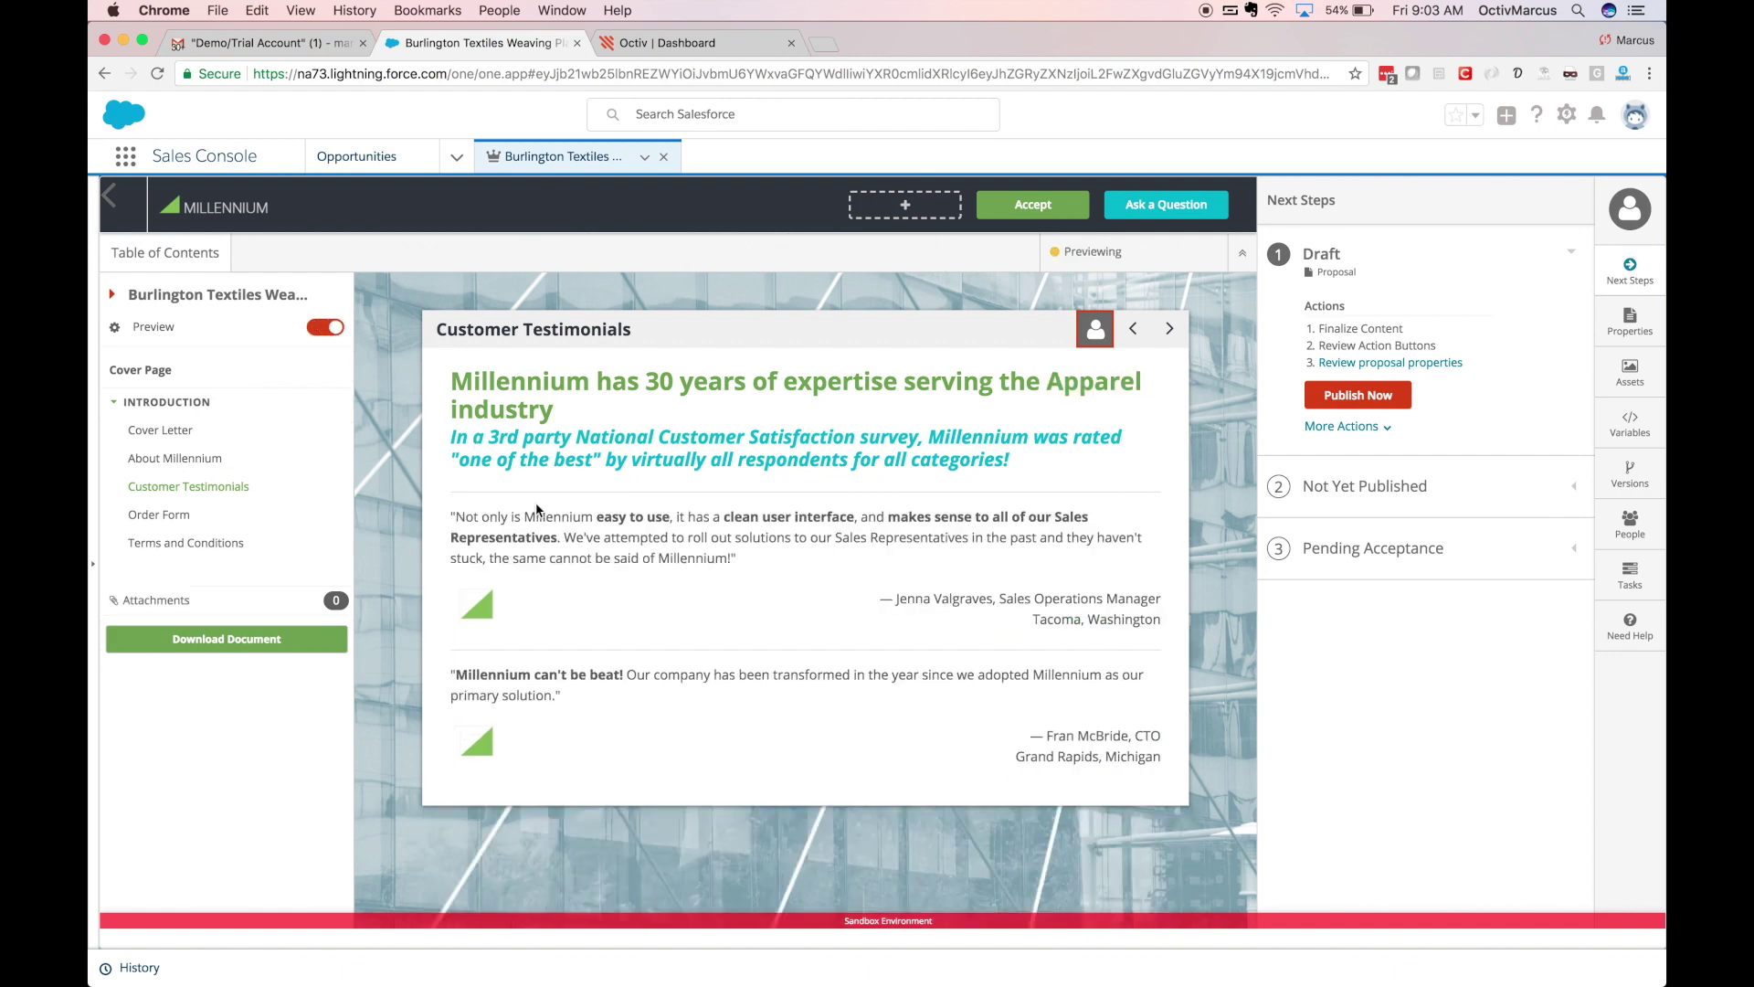
pyautogui.click(313, 327)
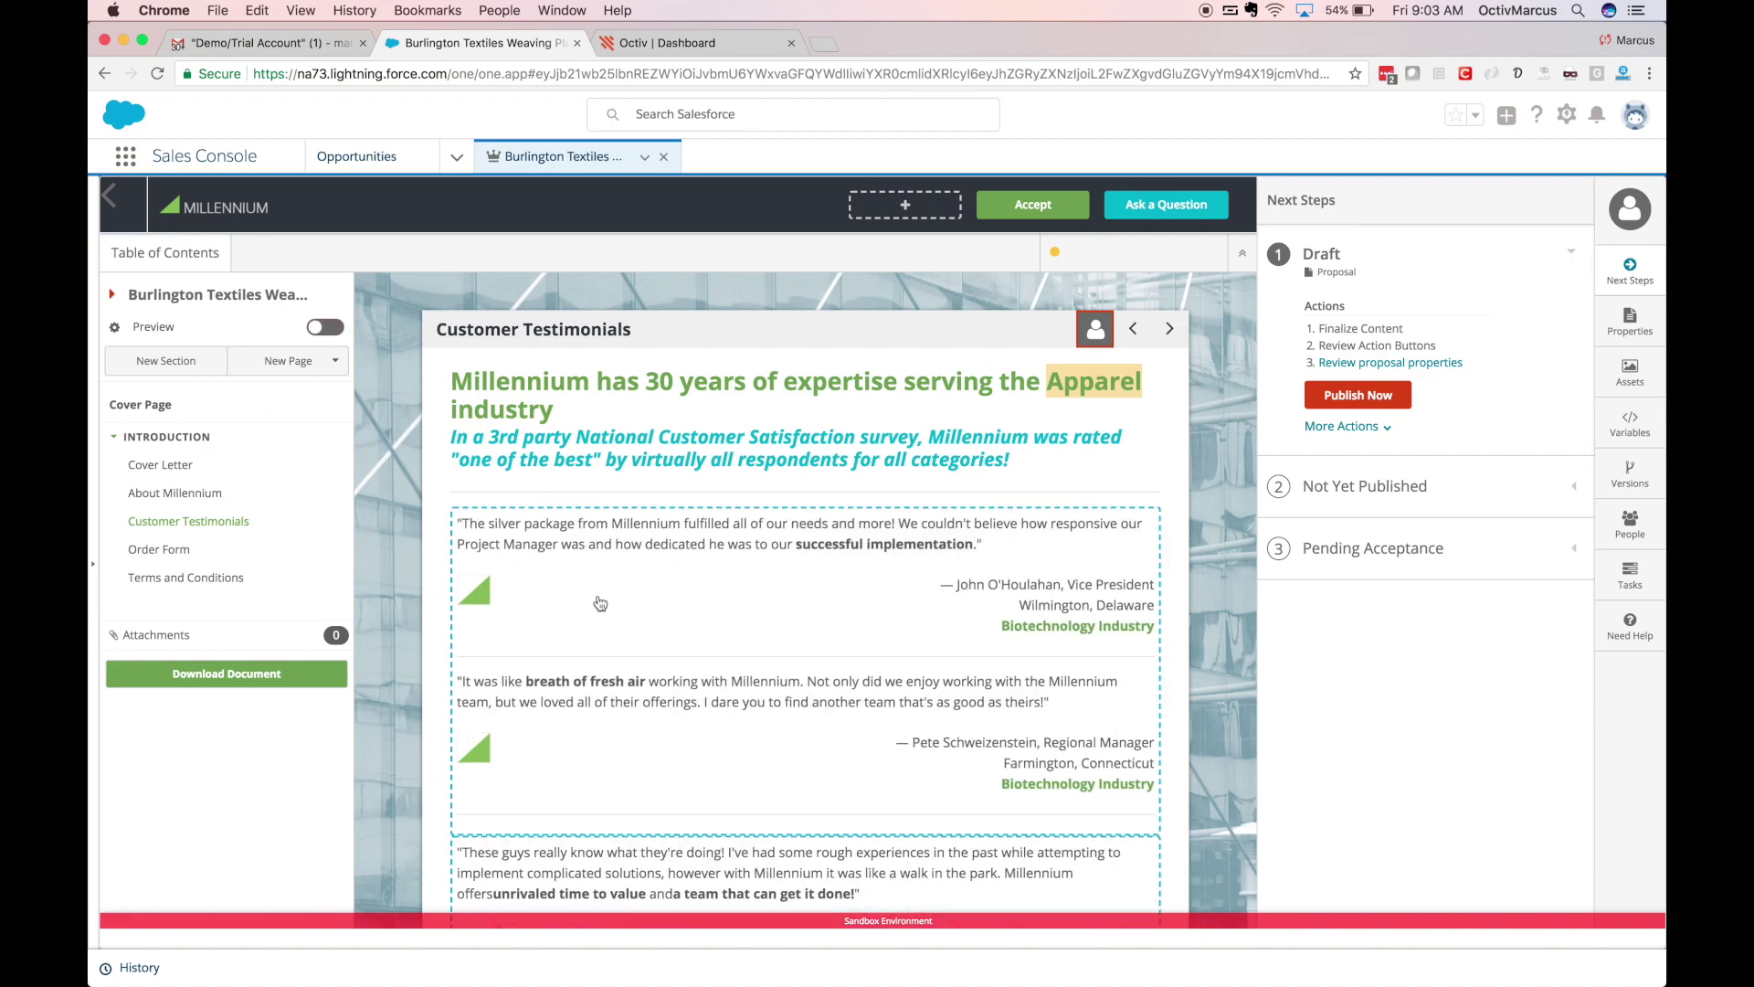
pyautogui.scroll(-5, 600, 604)
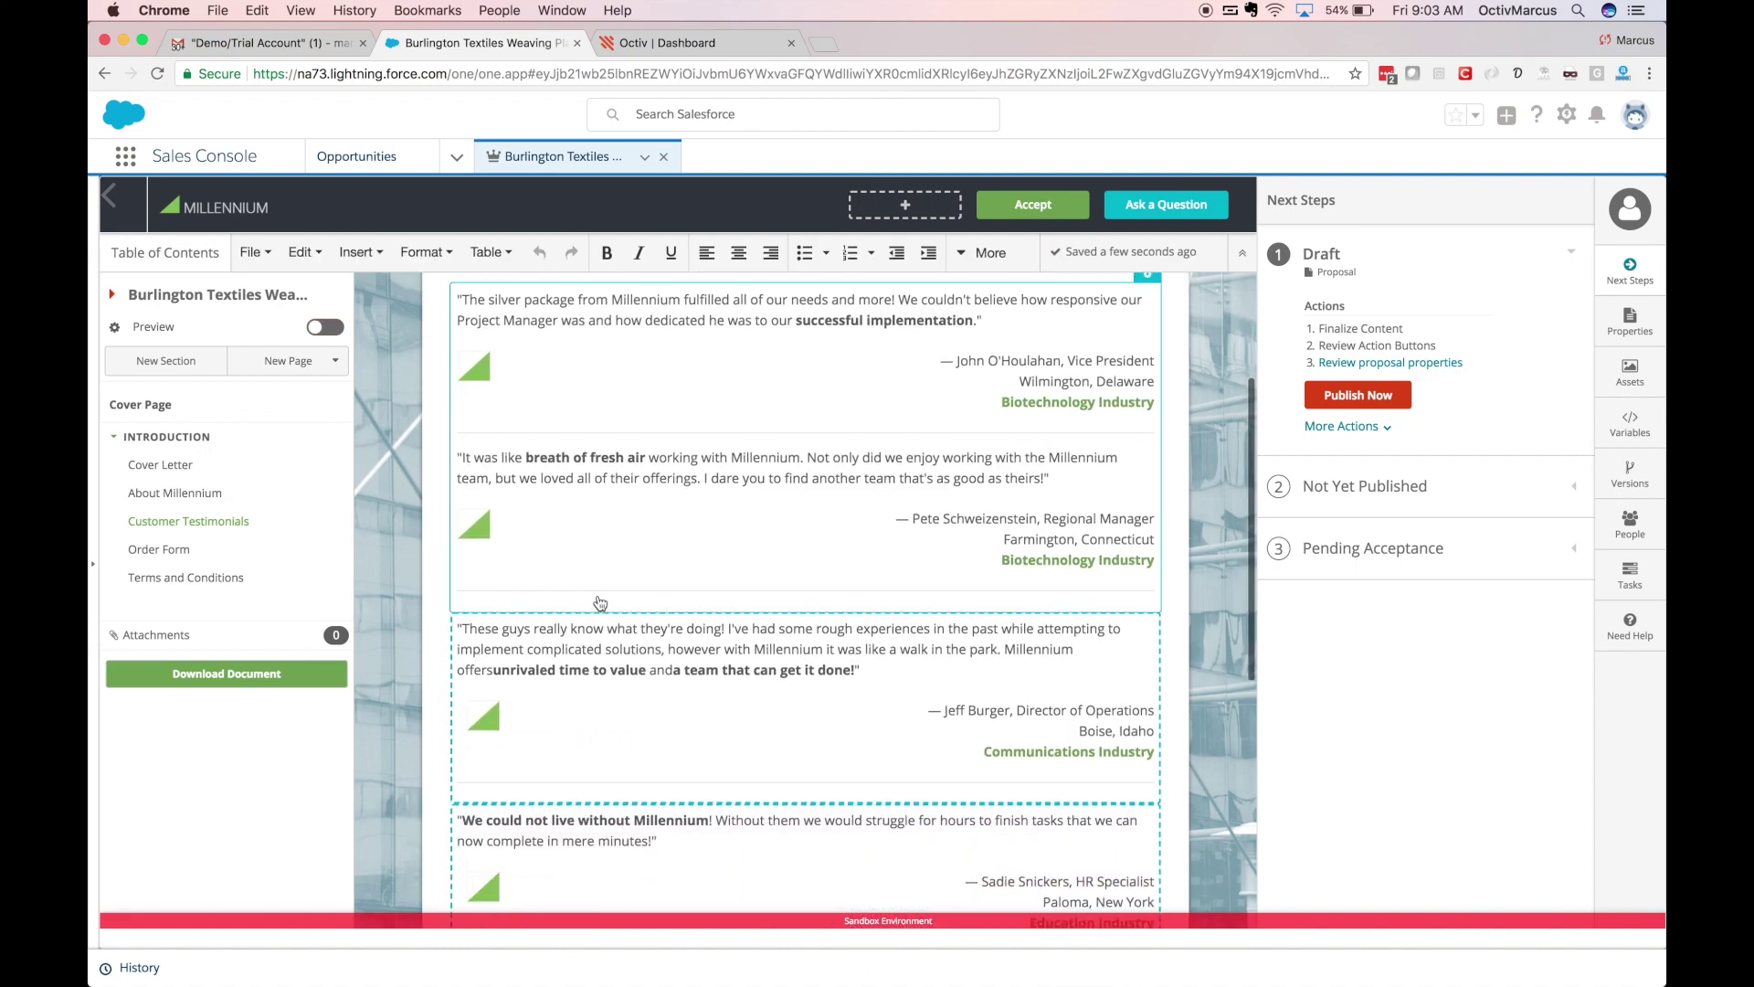
pyautogui.scroll(-10, 600, 603)
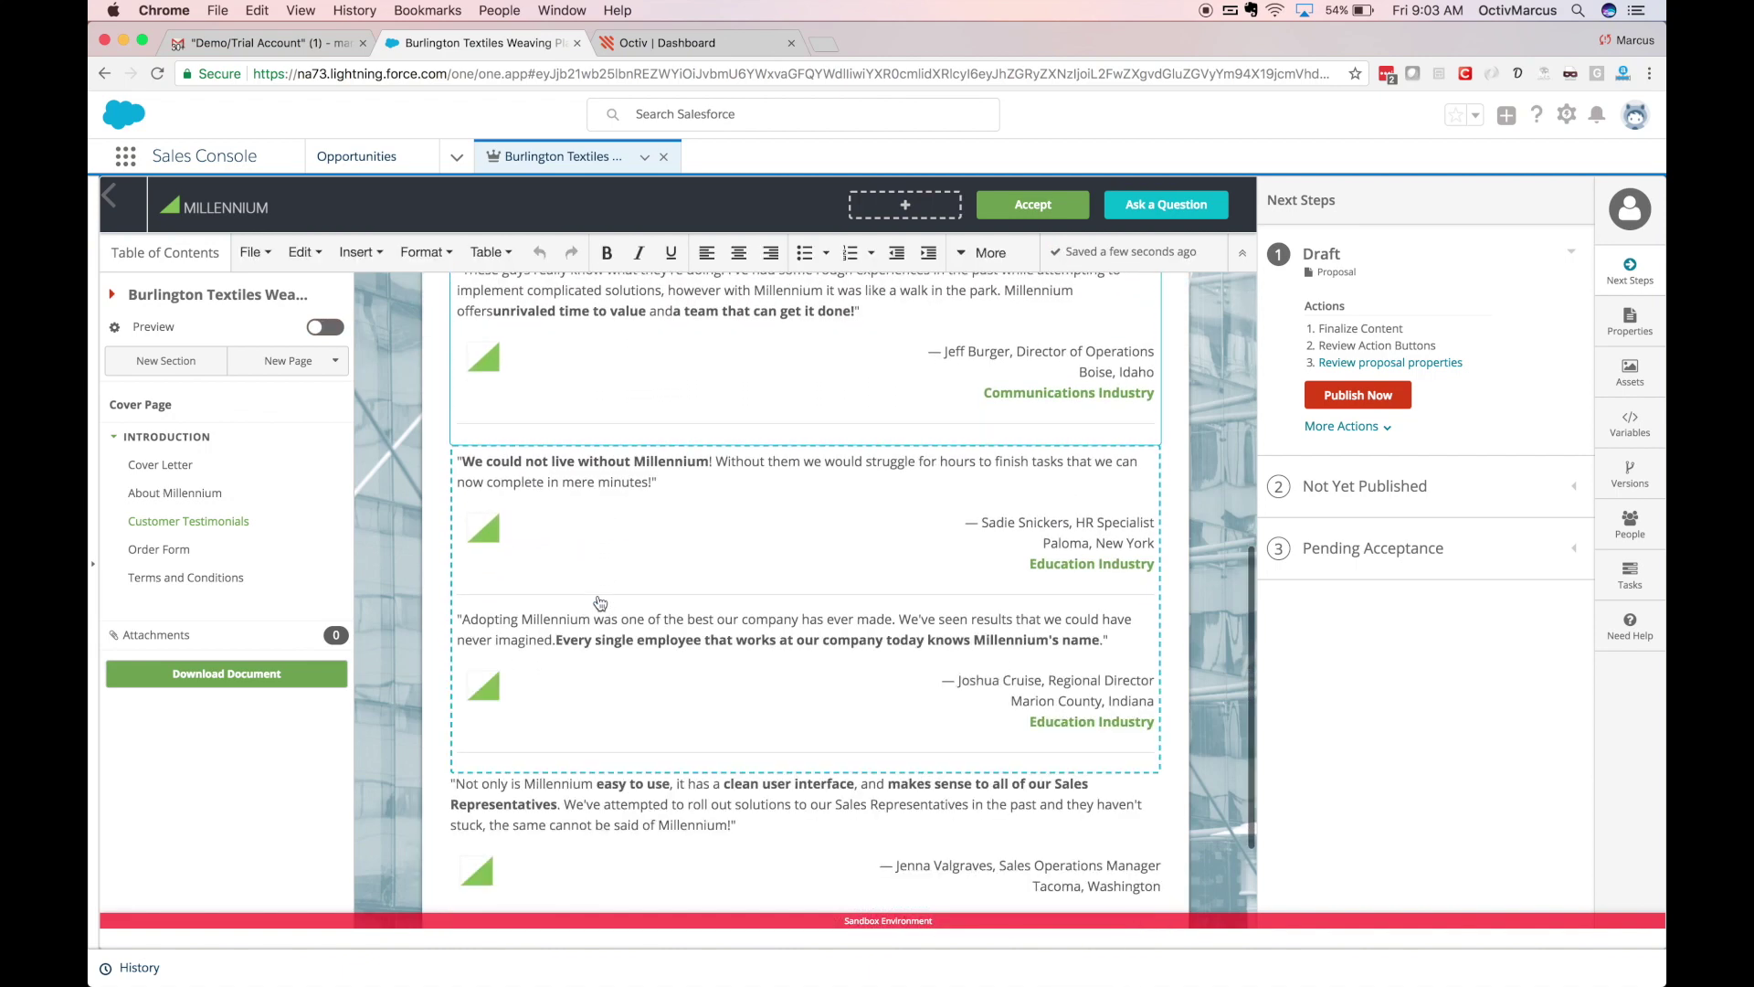
pyautogui.scroll(15, 600, 603)
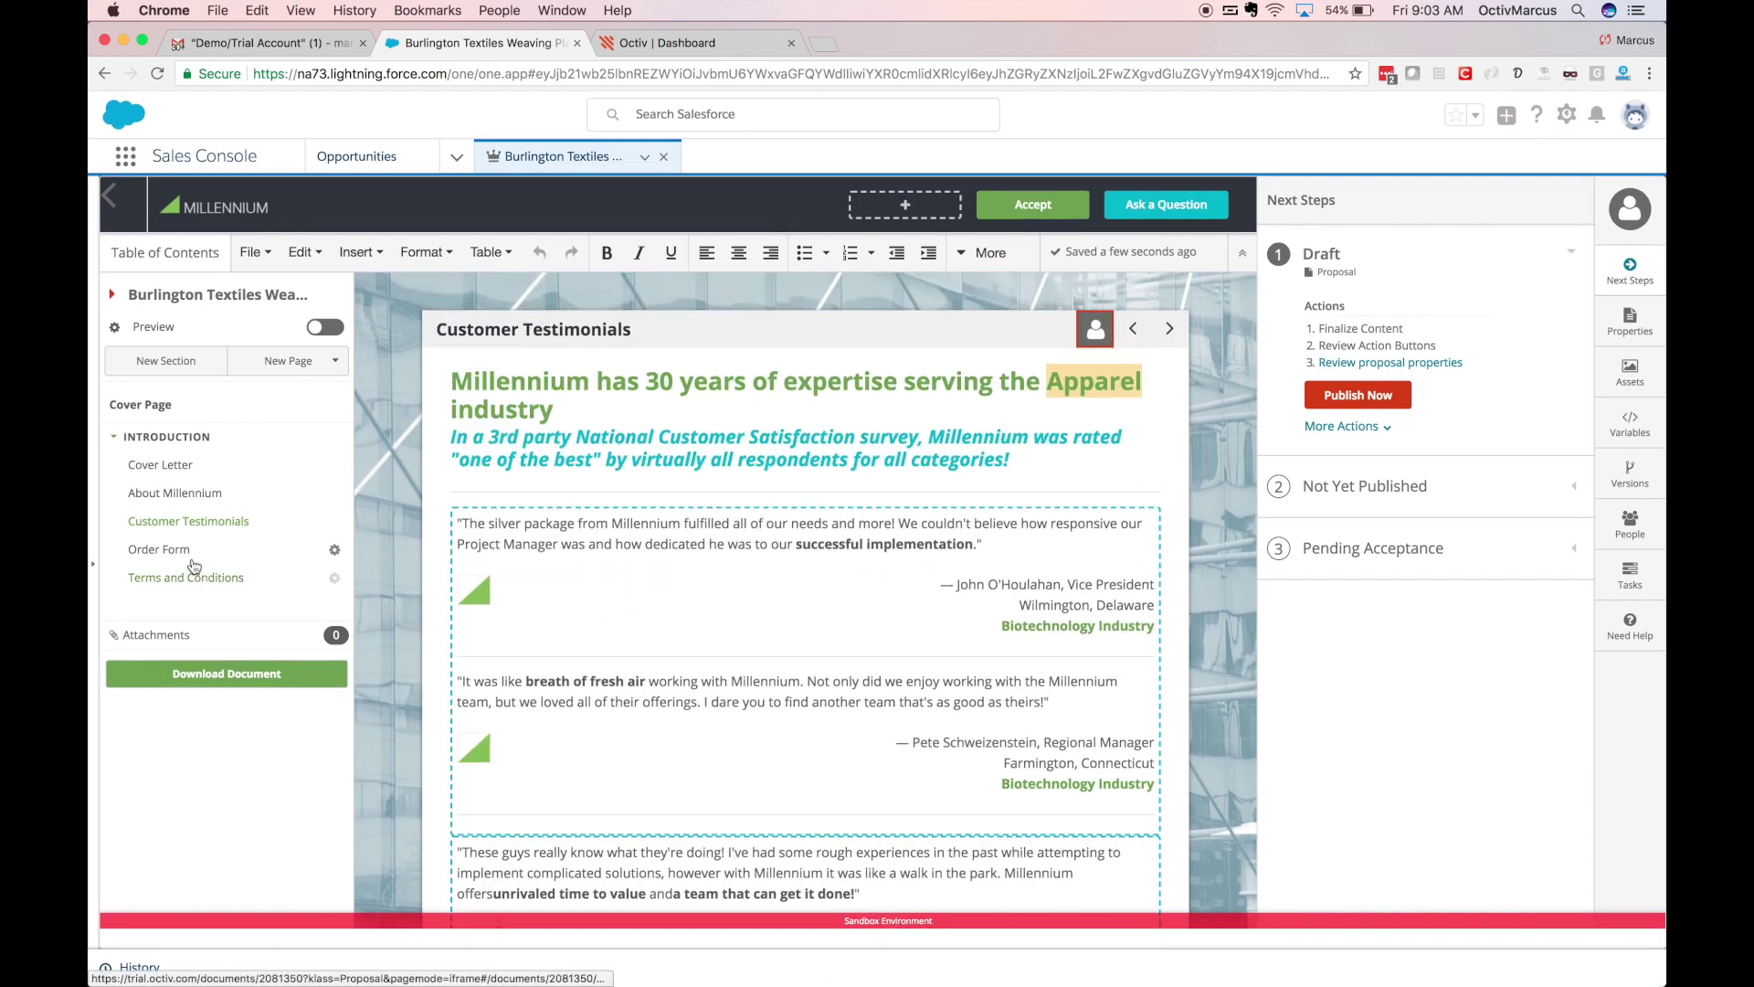
# Preview the Order Form page with real product values, then return to editing.
pyautogui.click(195, 553)
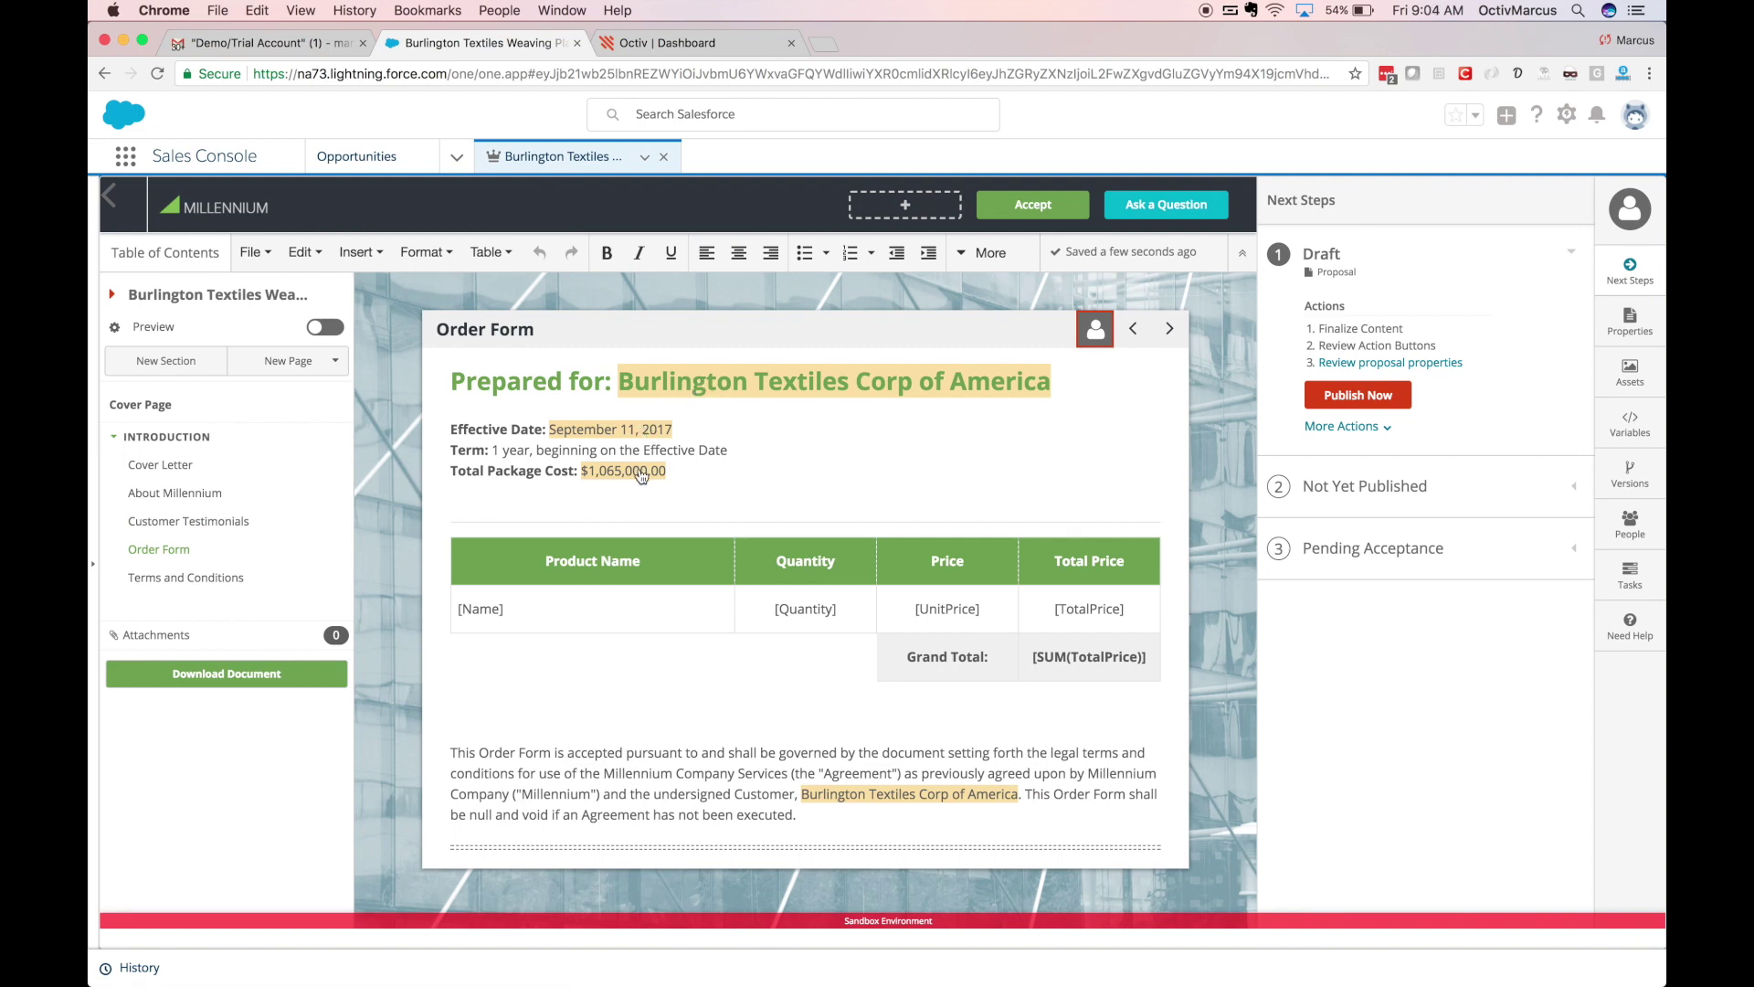
pyautogui.click(330, 330)
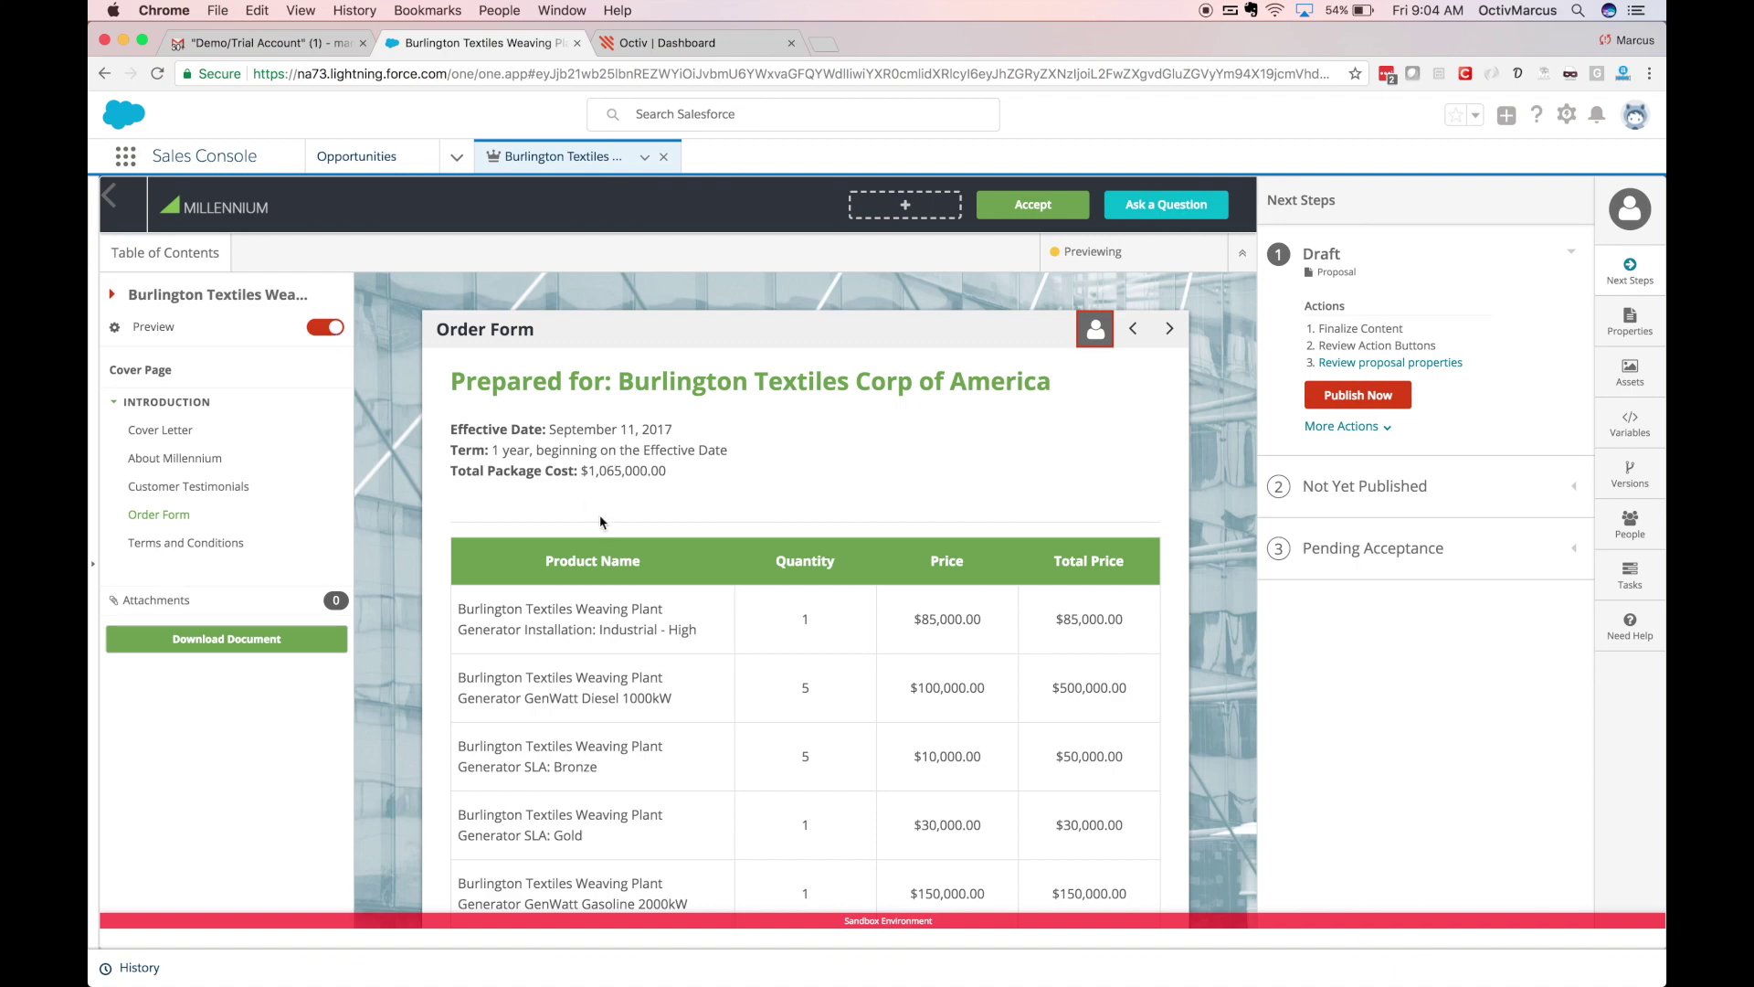
pyautogui.scroll(-4, 601, 528)
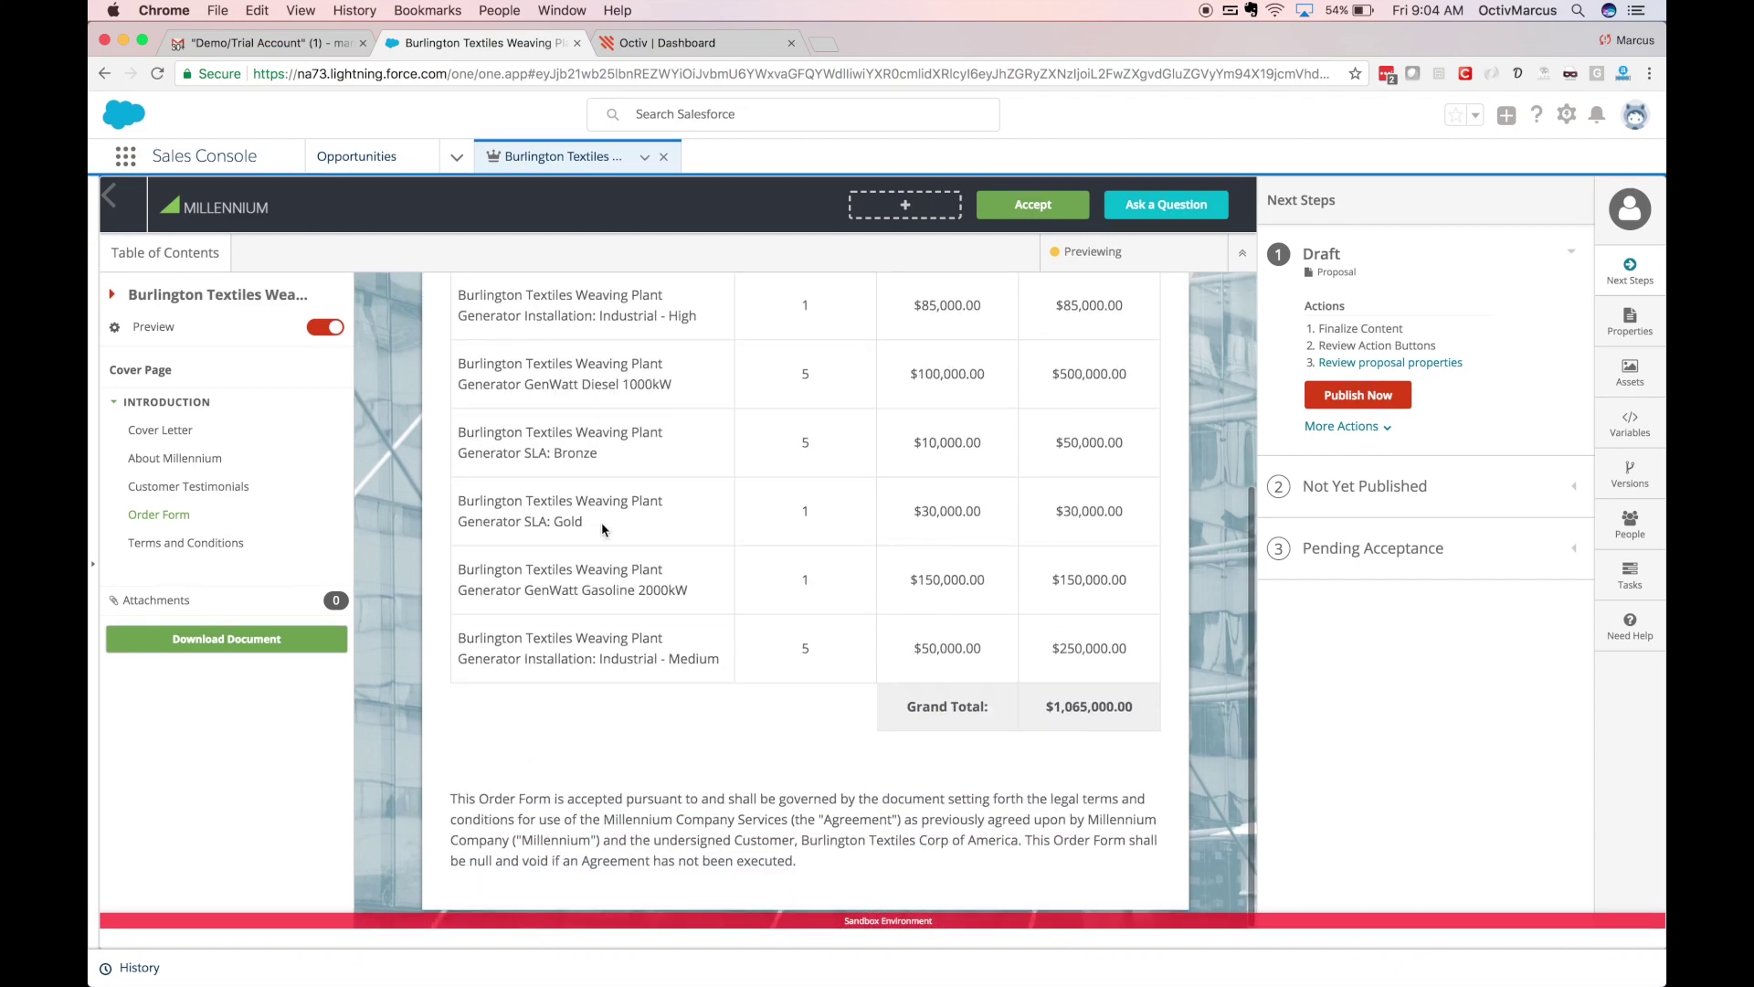
pyautogui.scroll(1, 601, 528)
pyautogui.scroll(3, 601, 522)
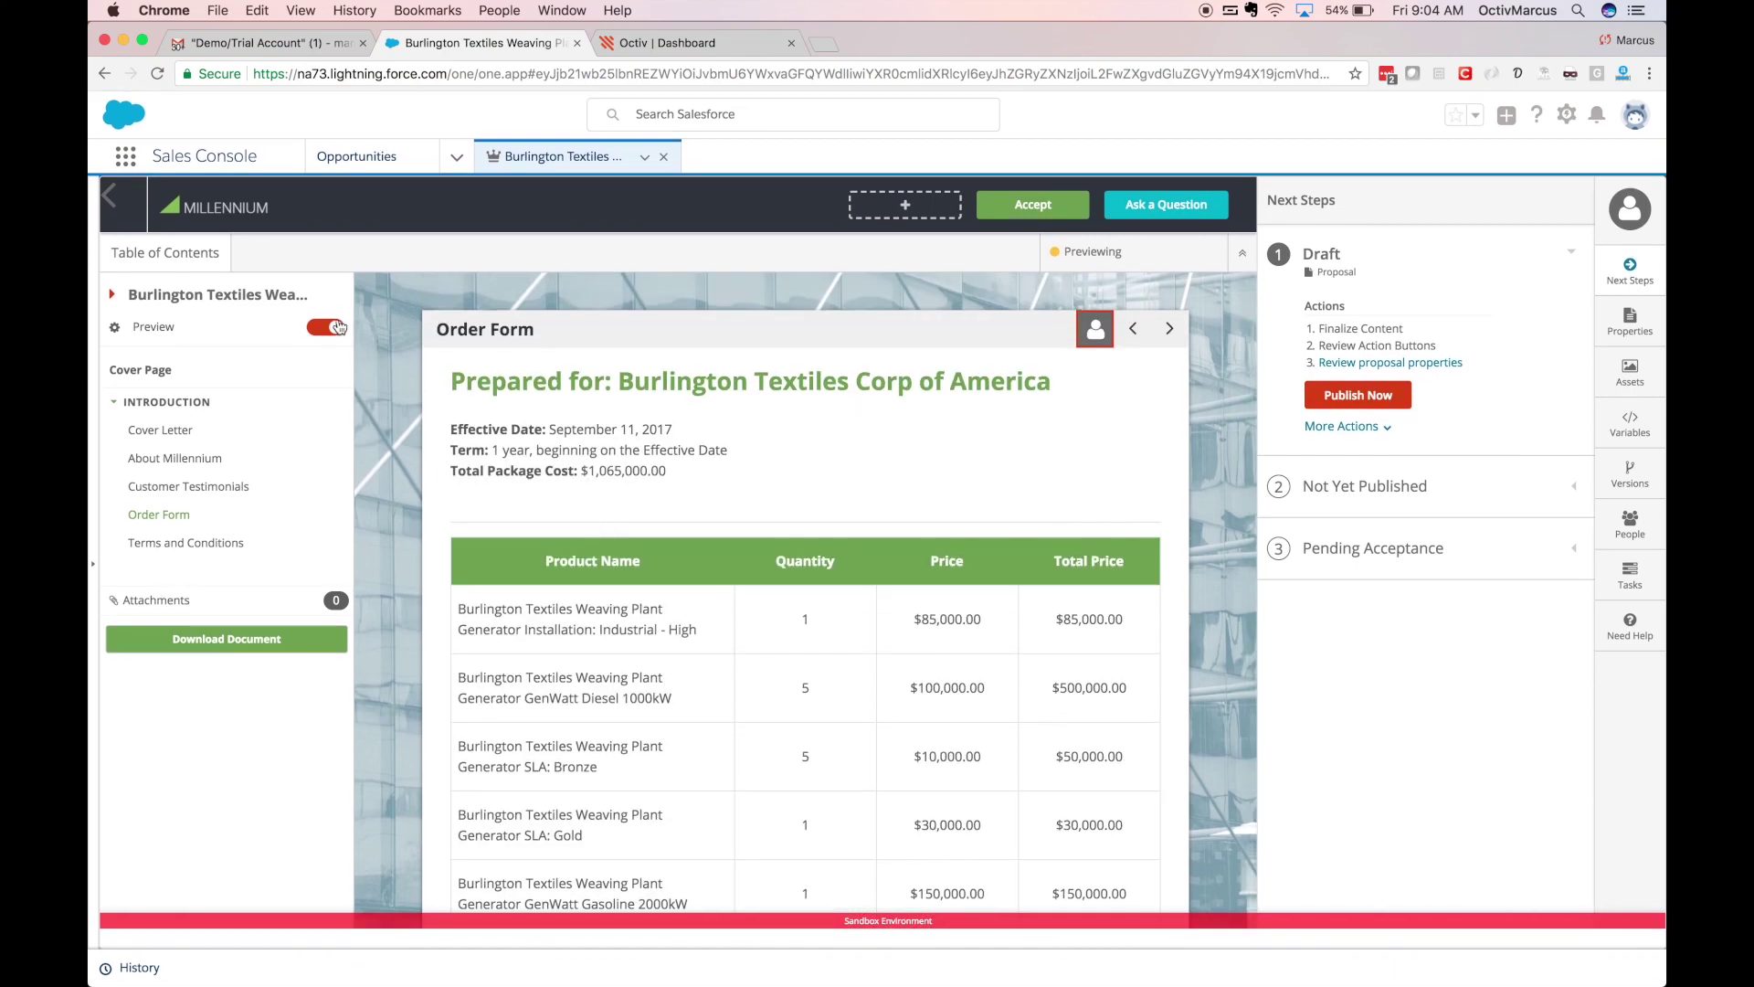
pyautogui.click(327, 328)
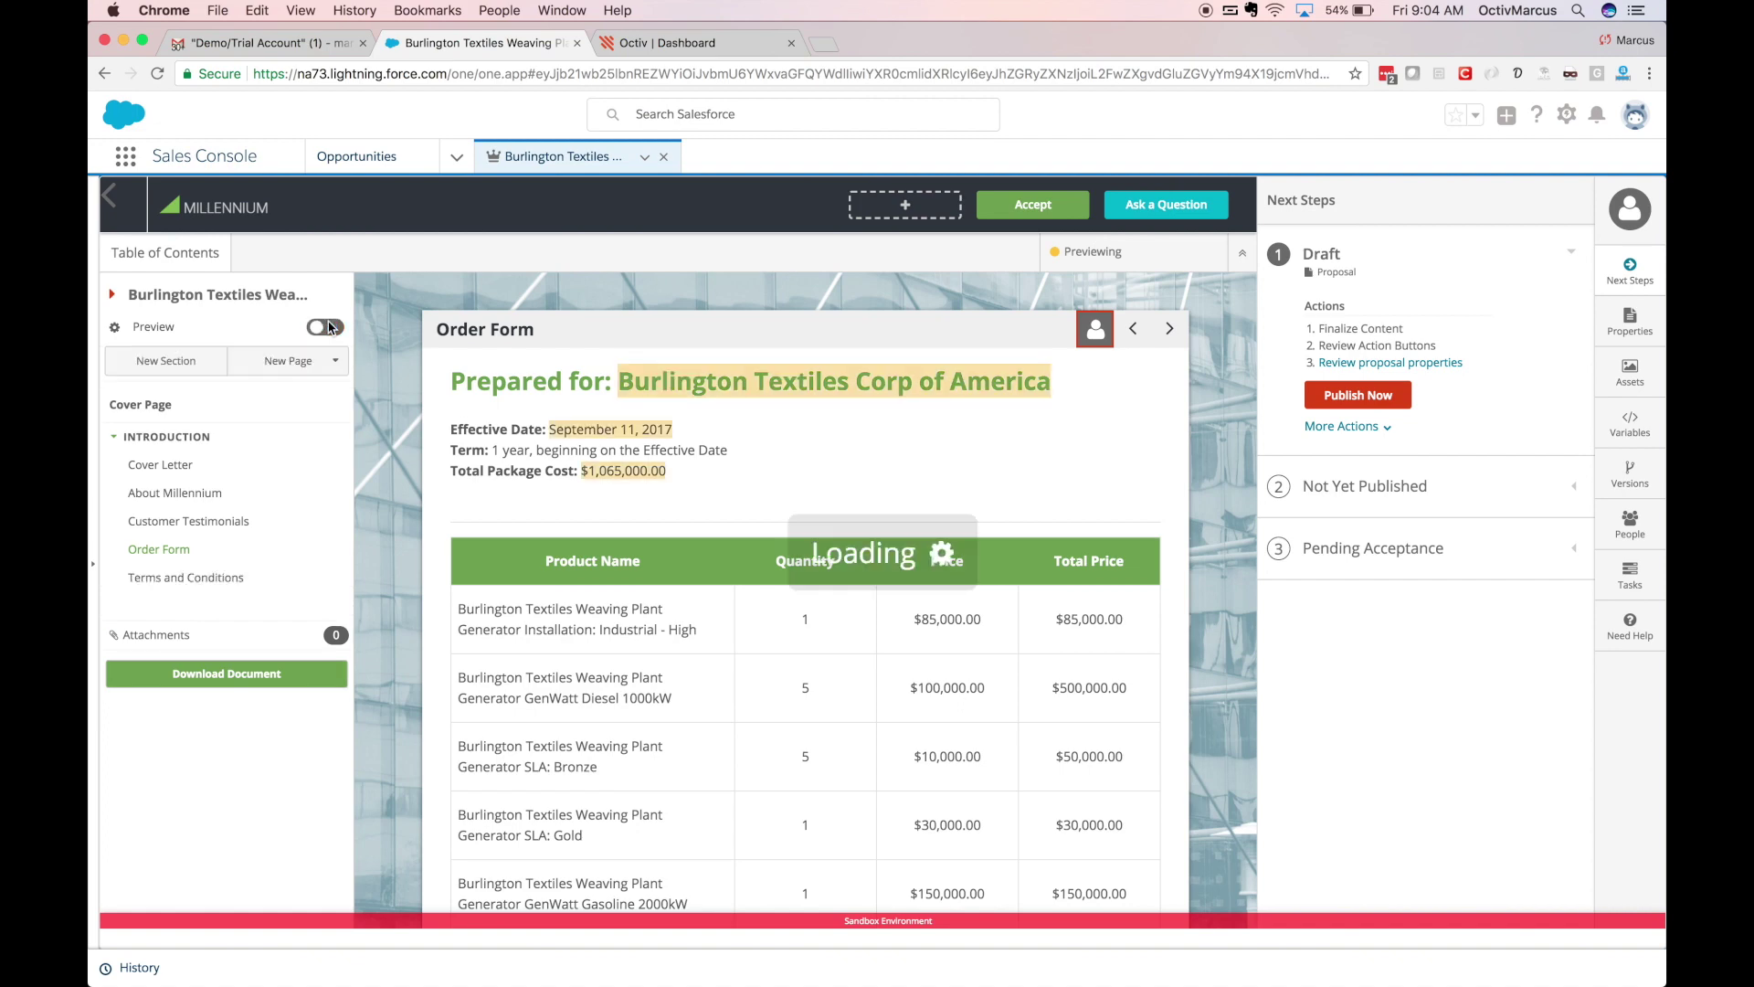
# Preview the Terms and Conditions page's Master Services Agreement, then return to editing.
pyautogui.click(215, 582)
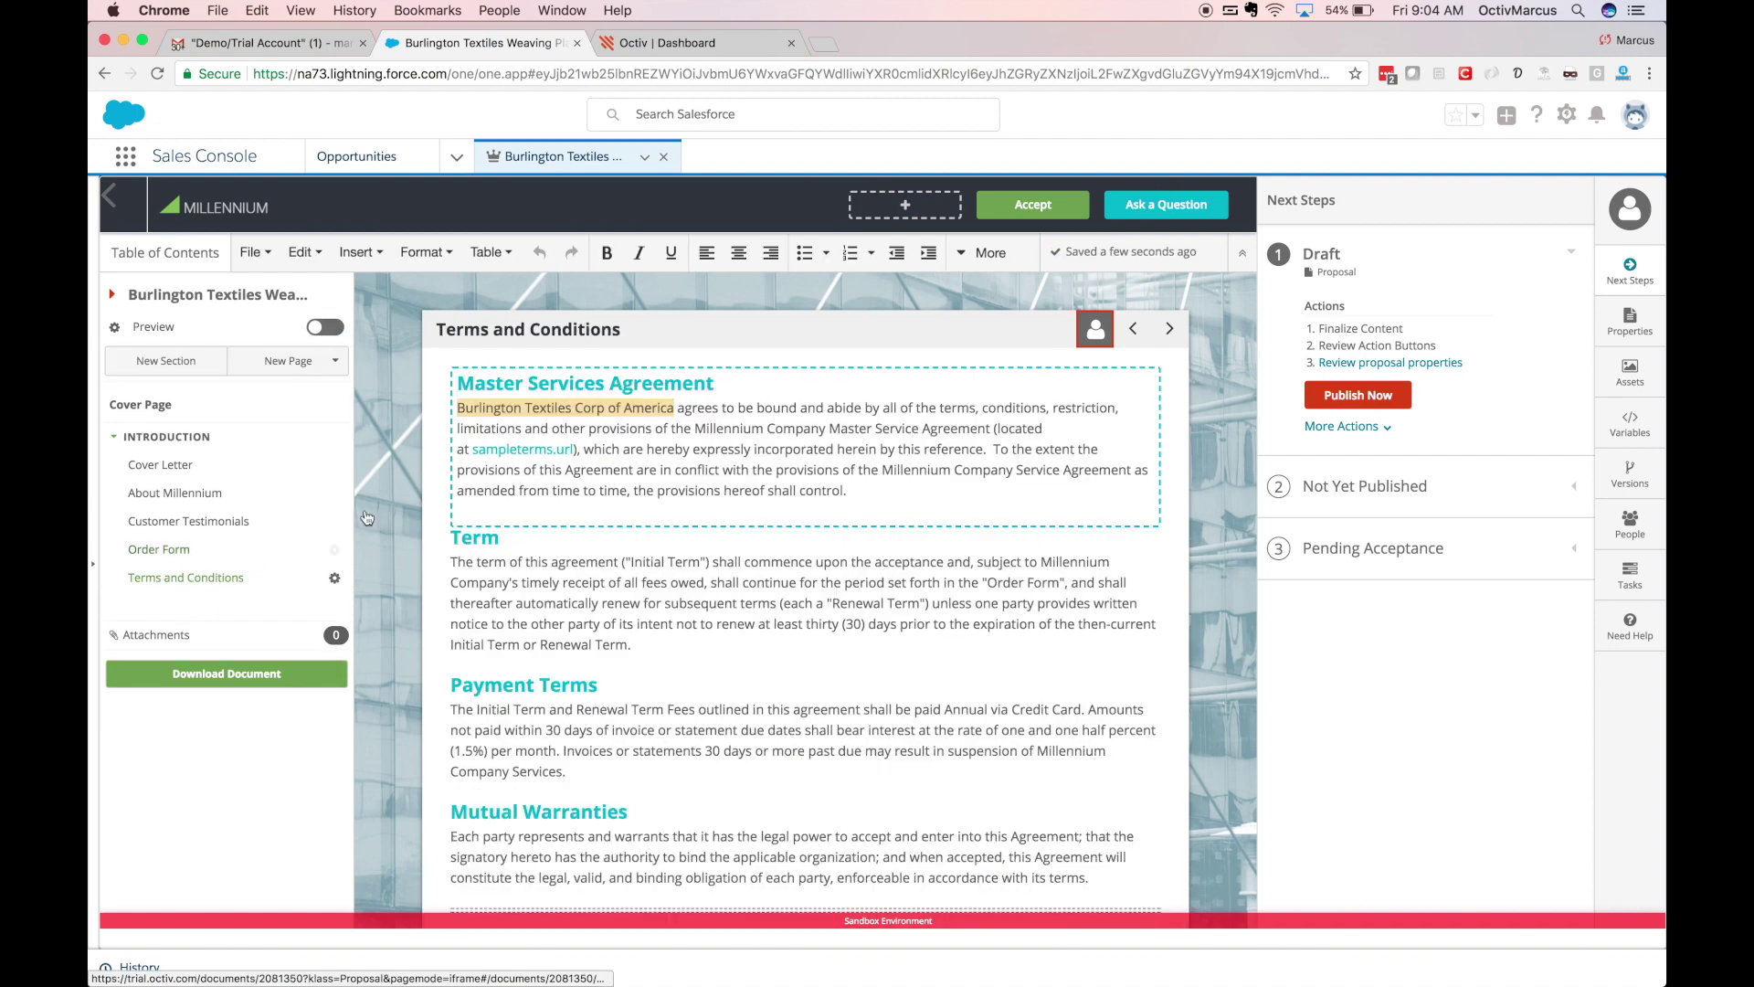
pyautogui.click(532, 439)
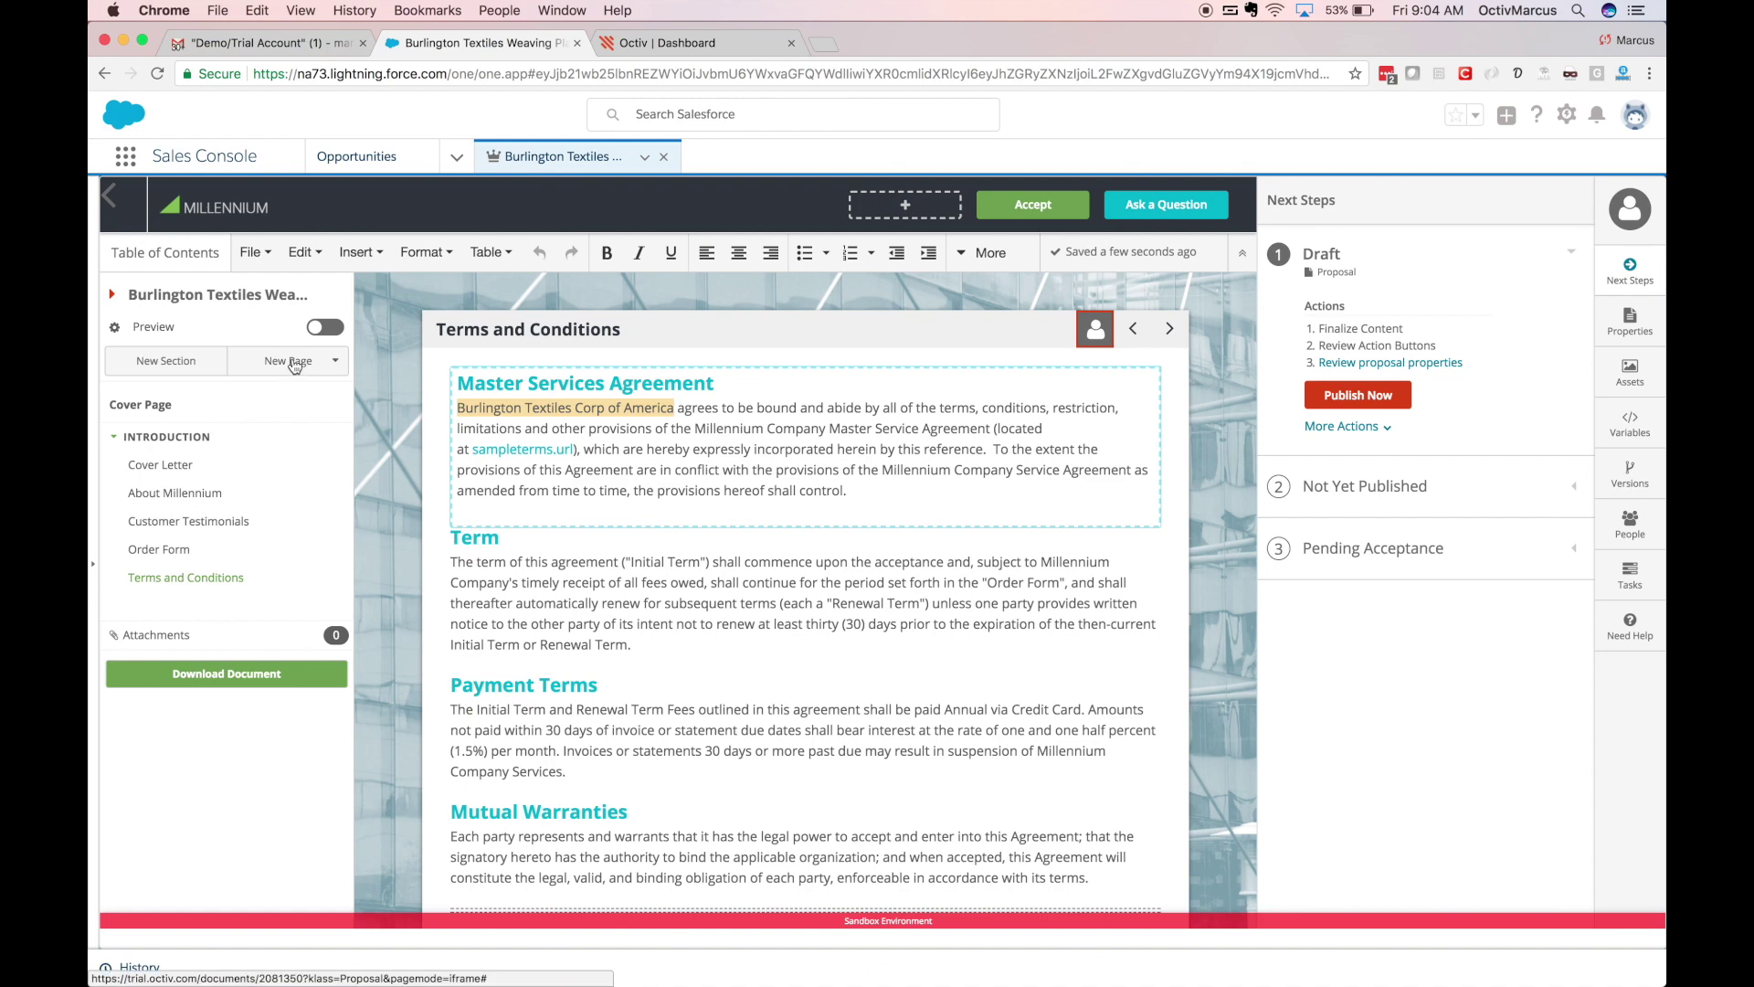
pyautogui.click(331, 327)
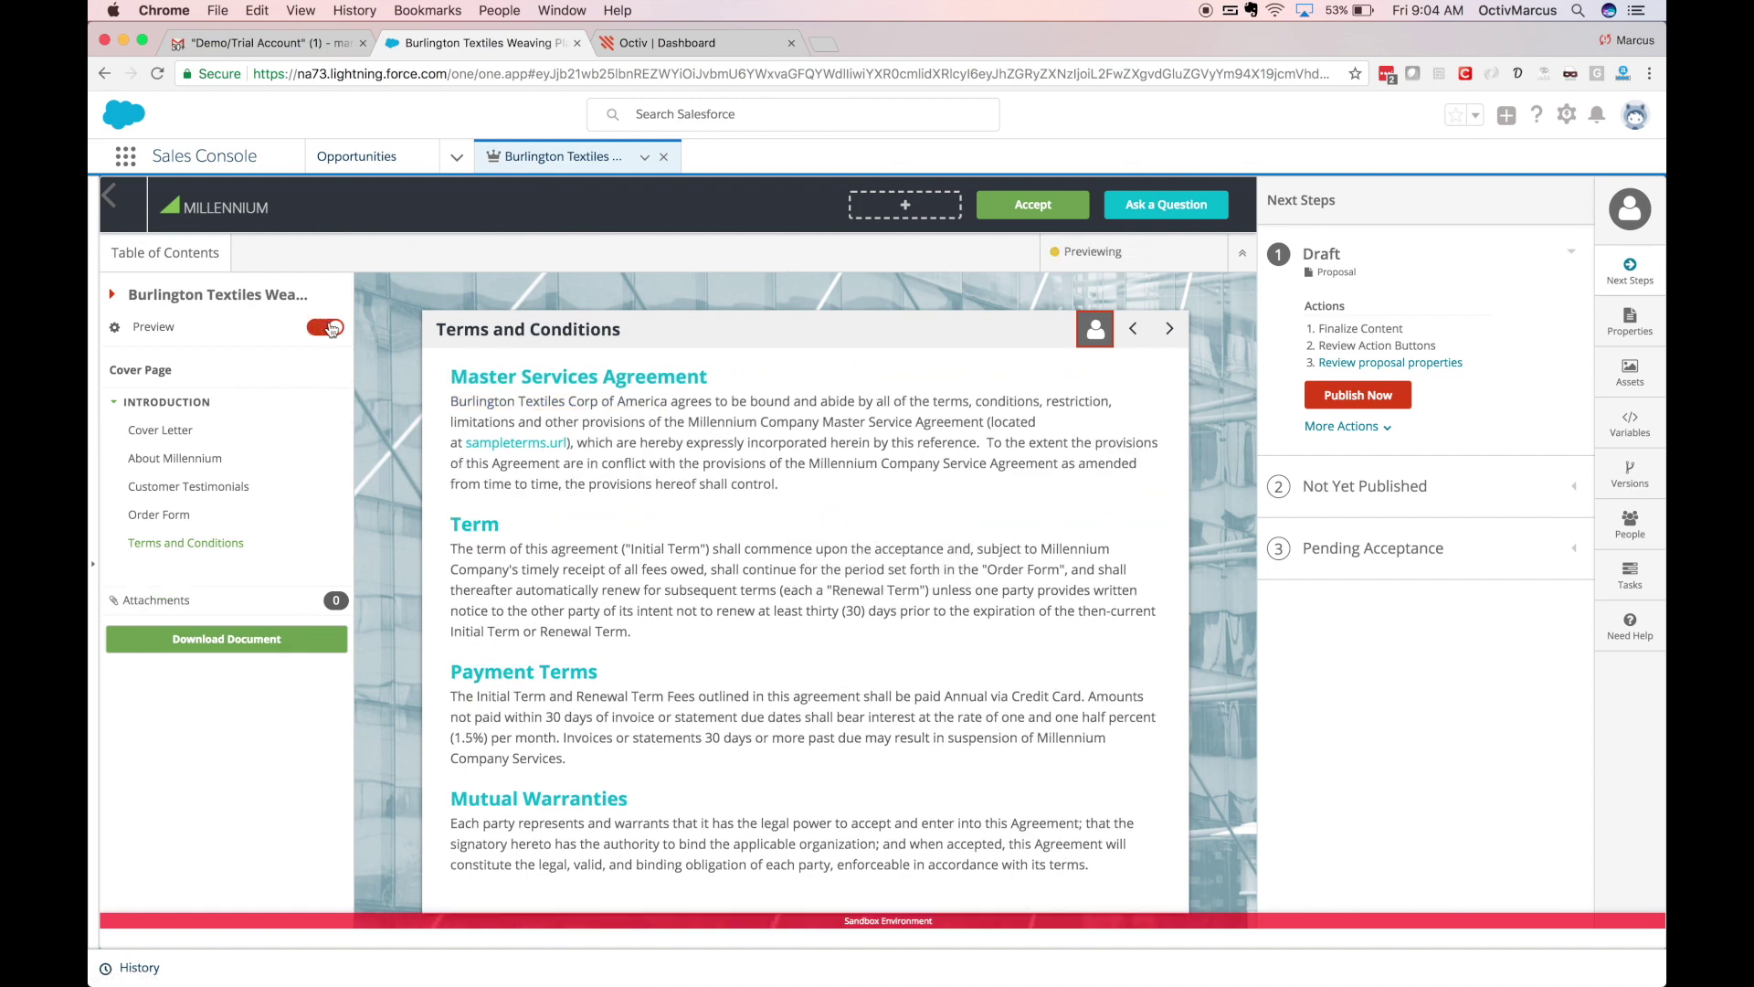
pyautogui.click(331, 327)
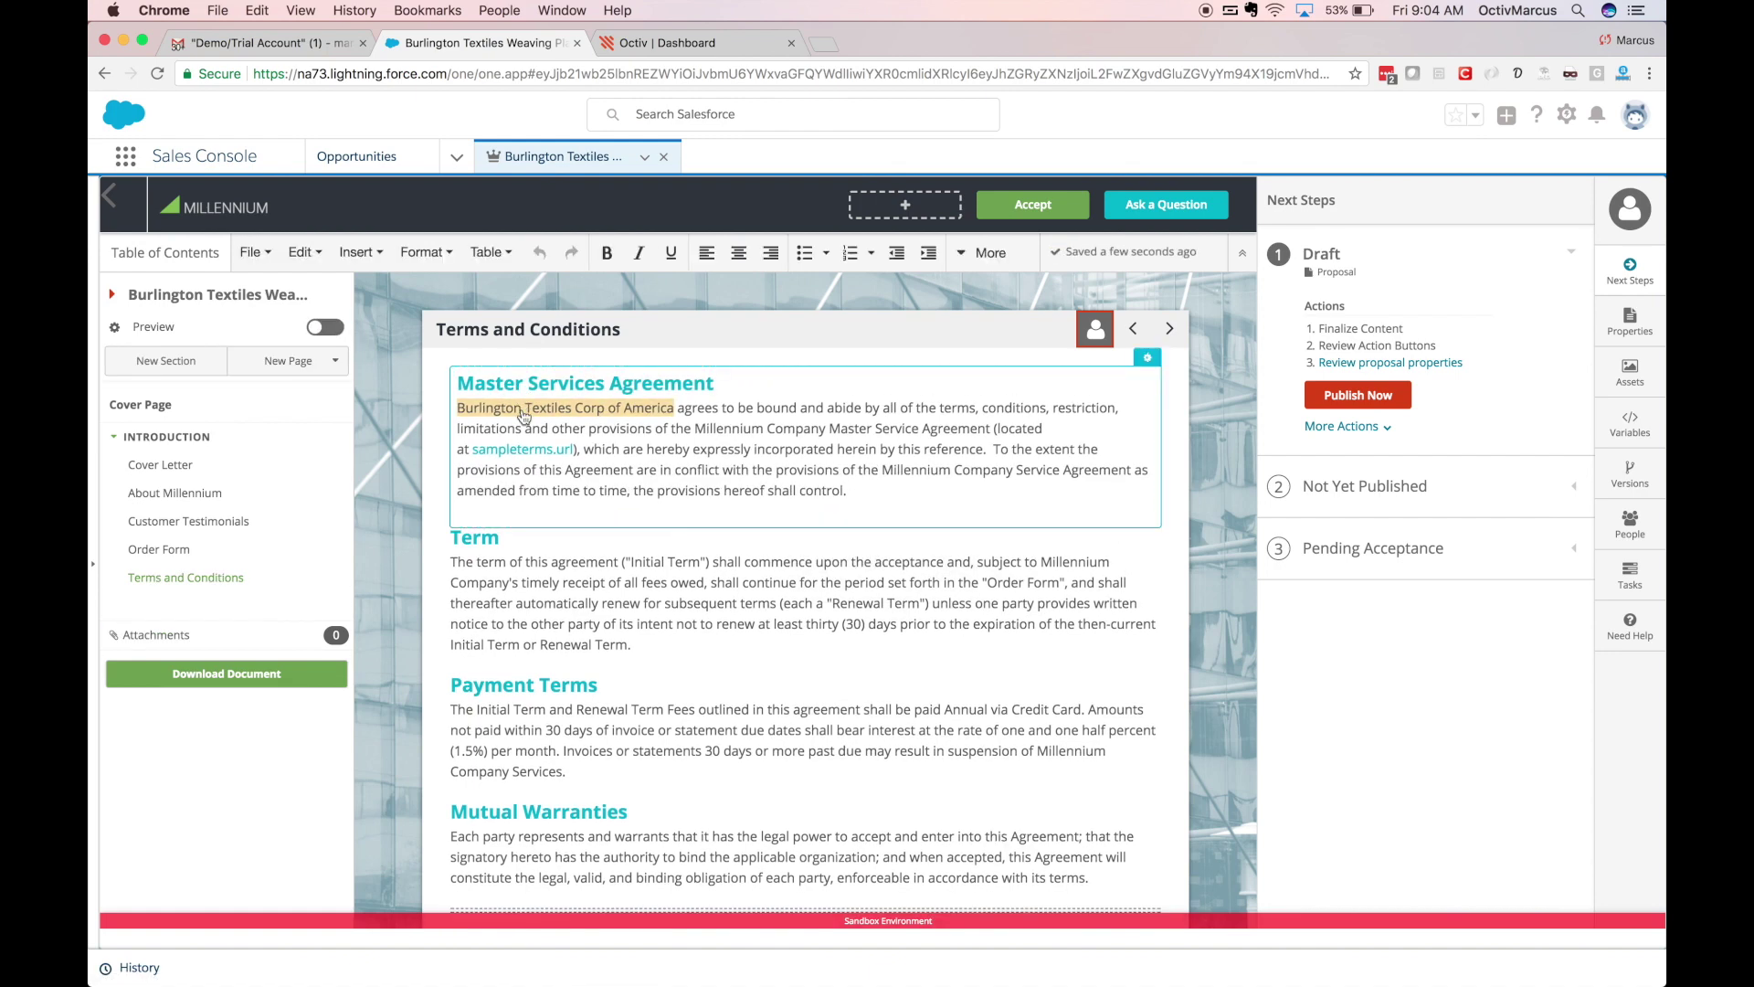
pyautogui.scroll(-2, 549, 549)
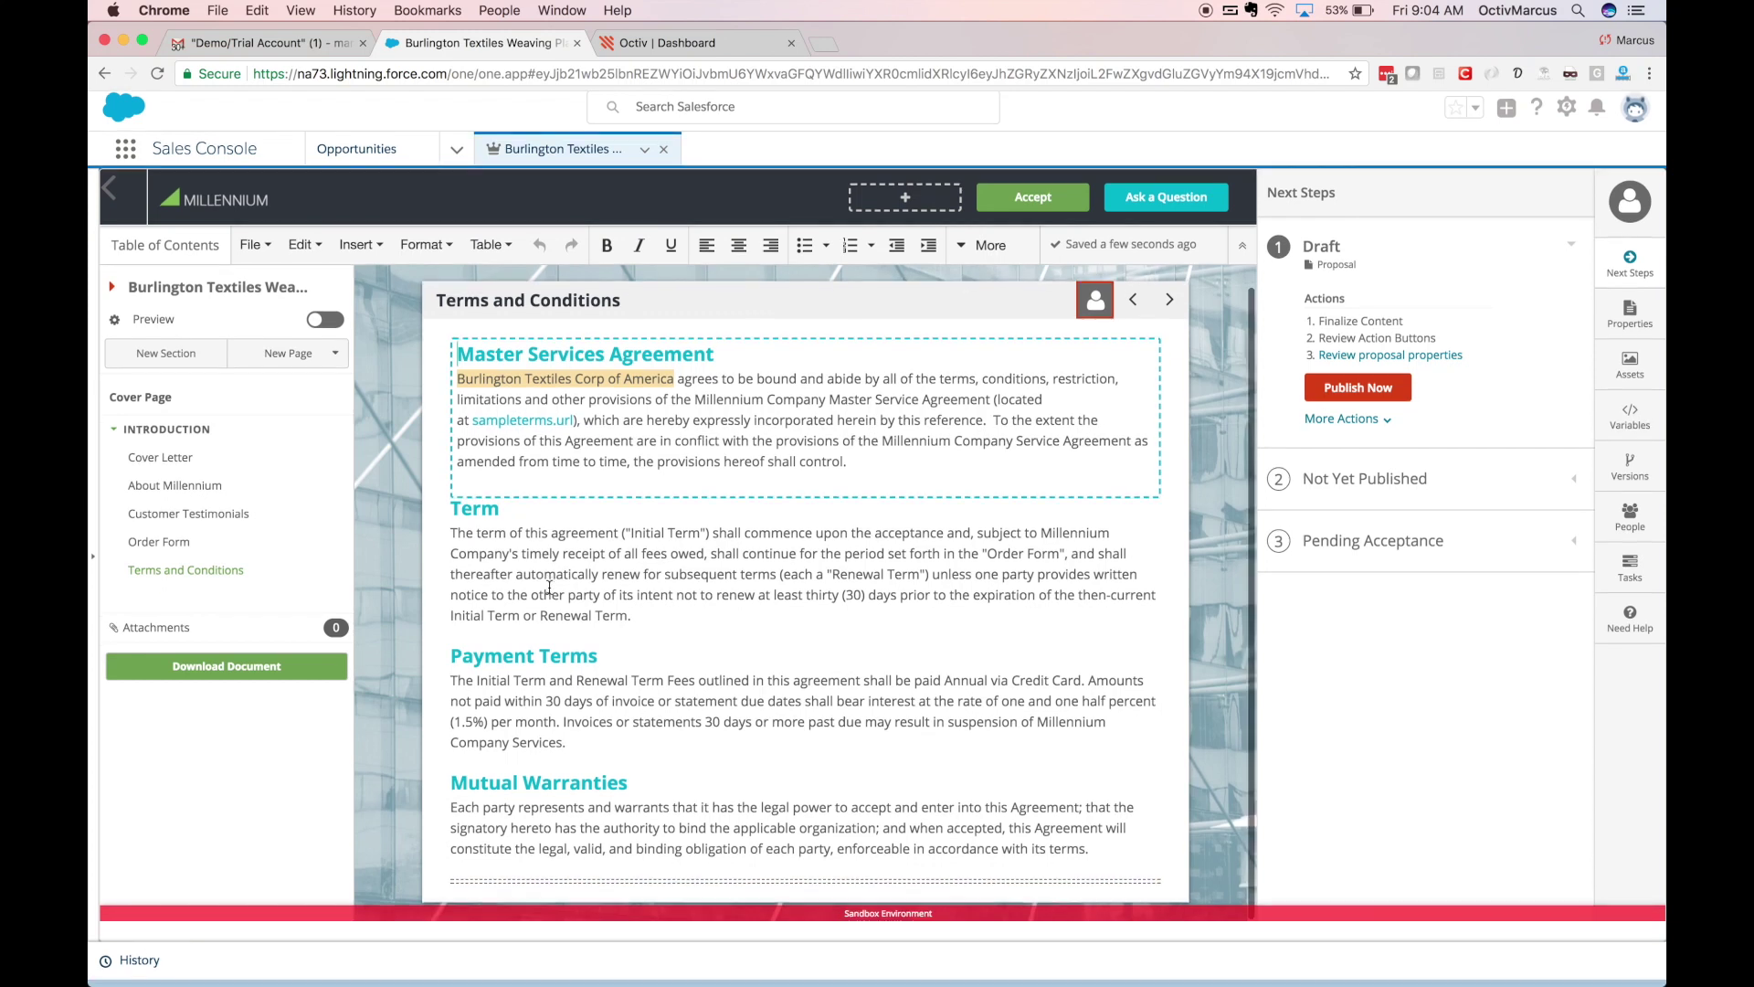
pyautogui.scroll(2, 549, 588)
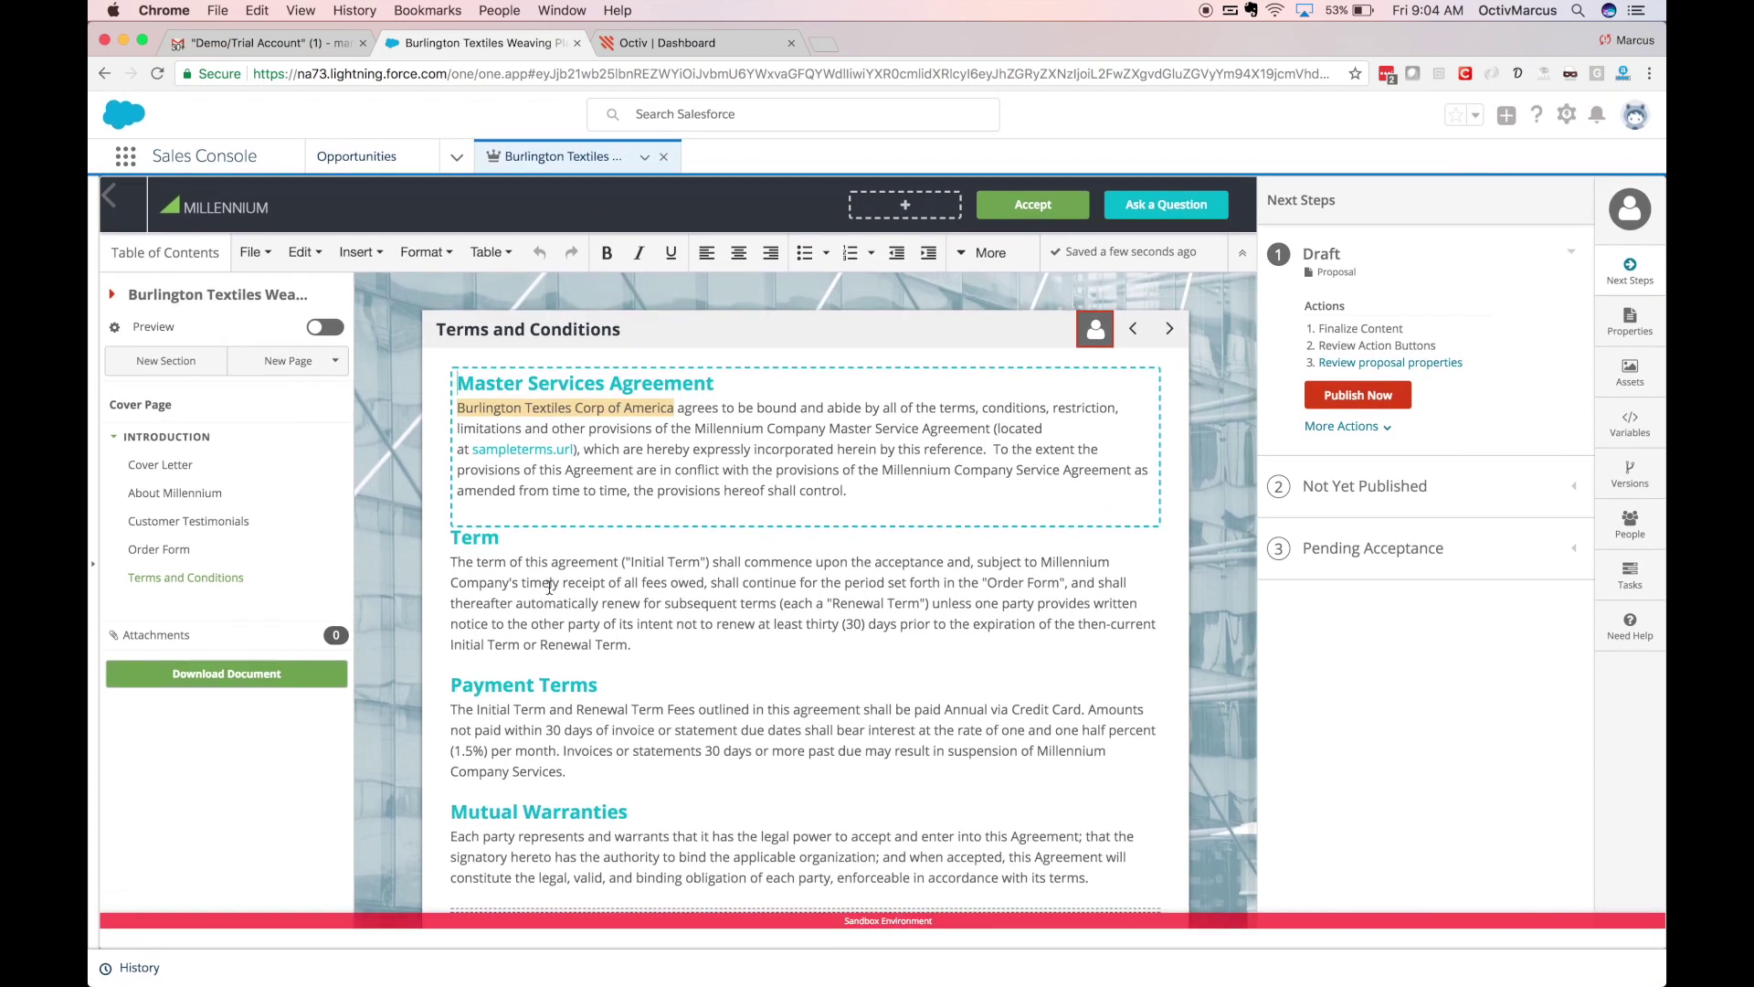
pyautogui.click(1650, 380)
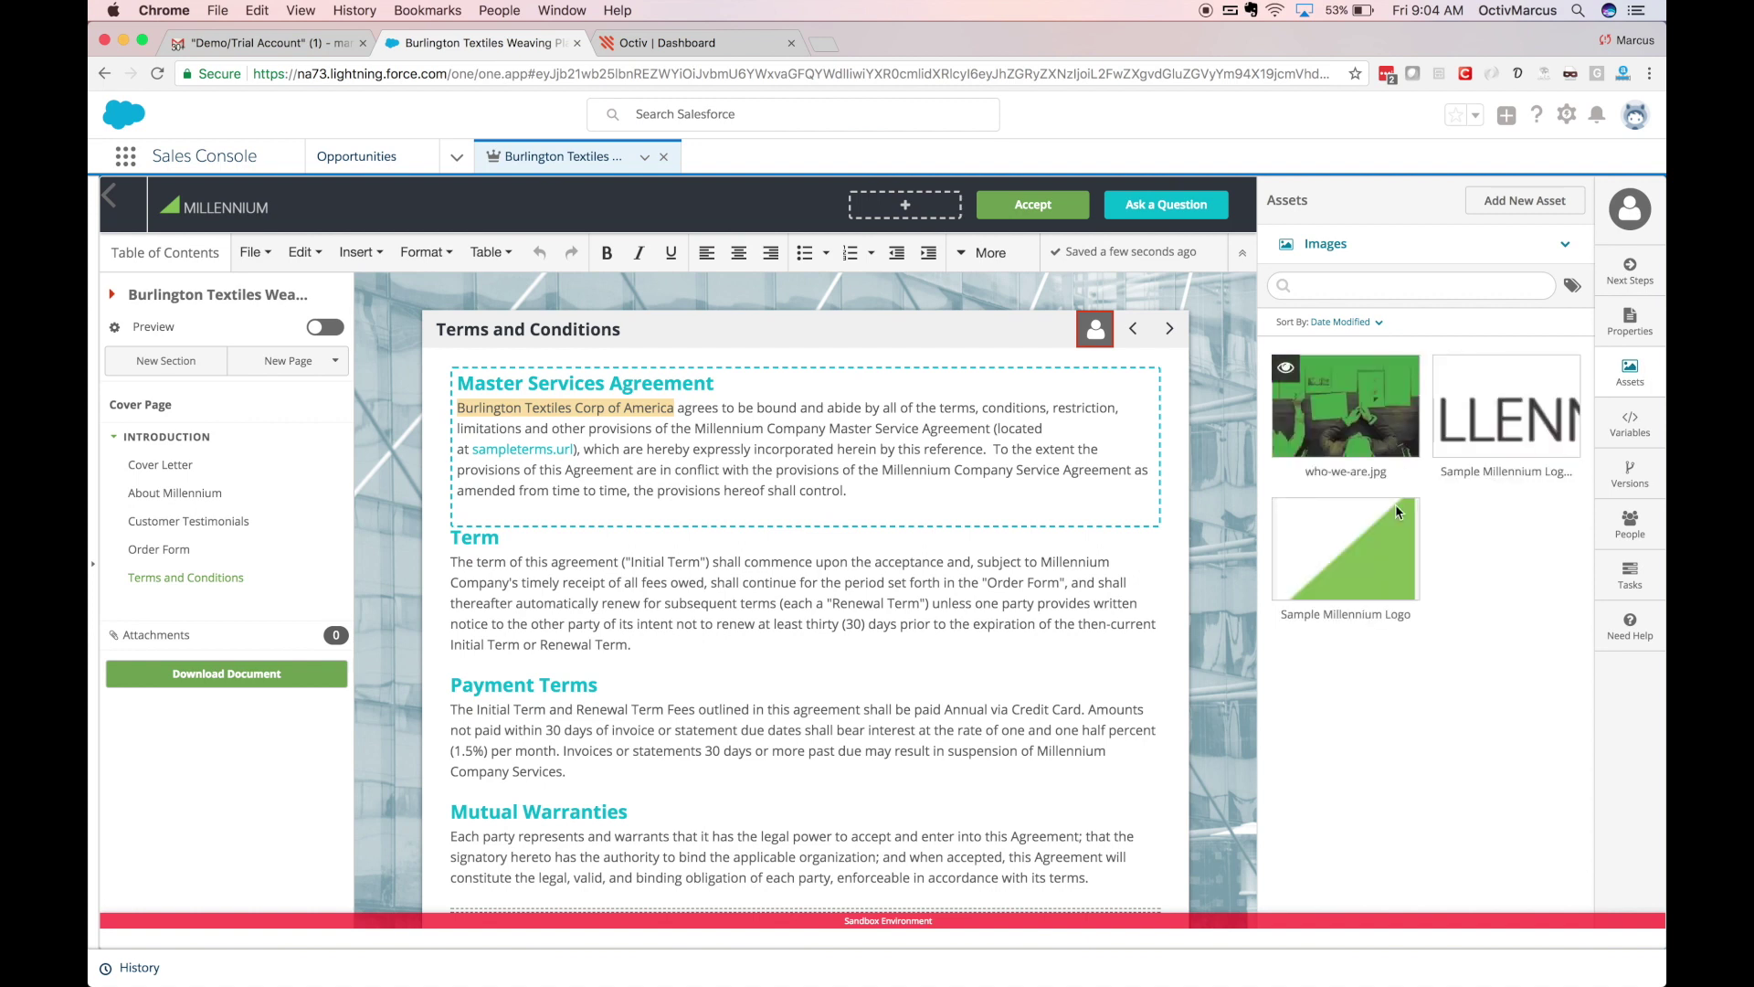
pyautogui.moveTo(1386, 514)
pyautogui.mouseDown()
pyautogui.moveTo(1131, 514)
pyautogui.moveTo(1380, 512)
pyautogui.mouseUp()
pyautogui.click(1389, 245)
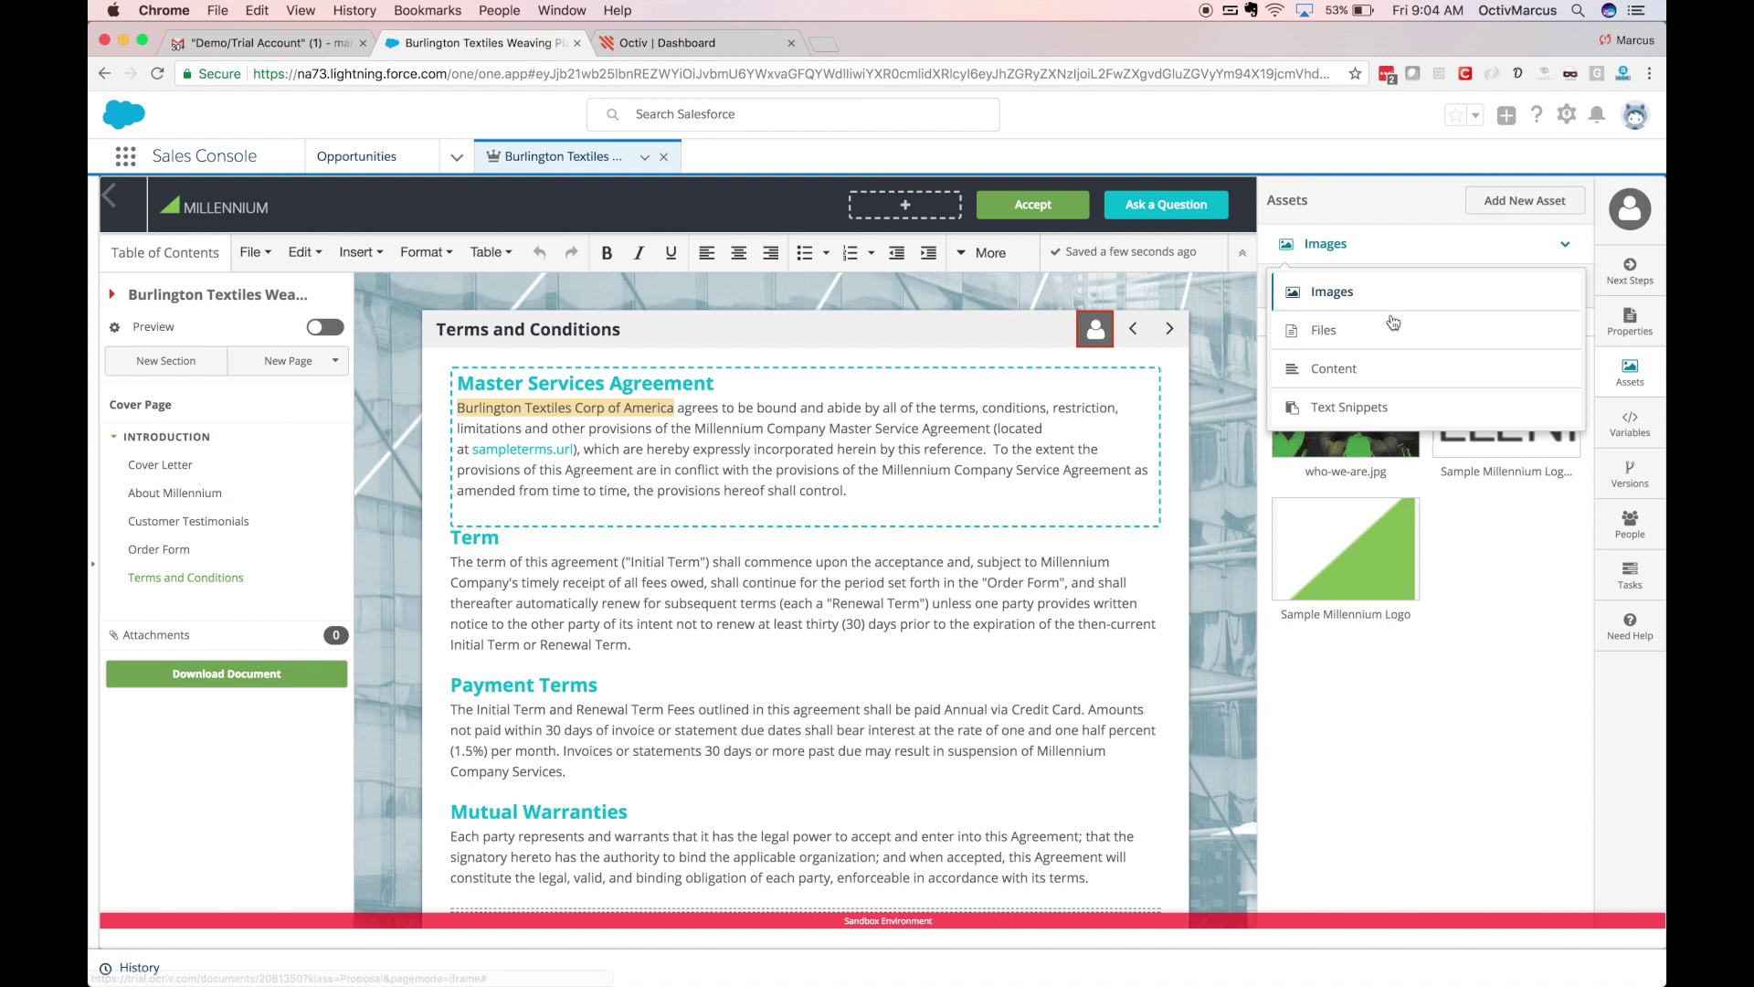
pyautogui.click(1394, 255)
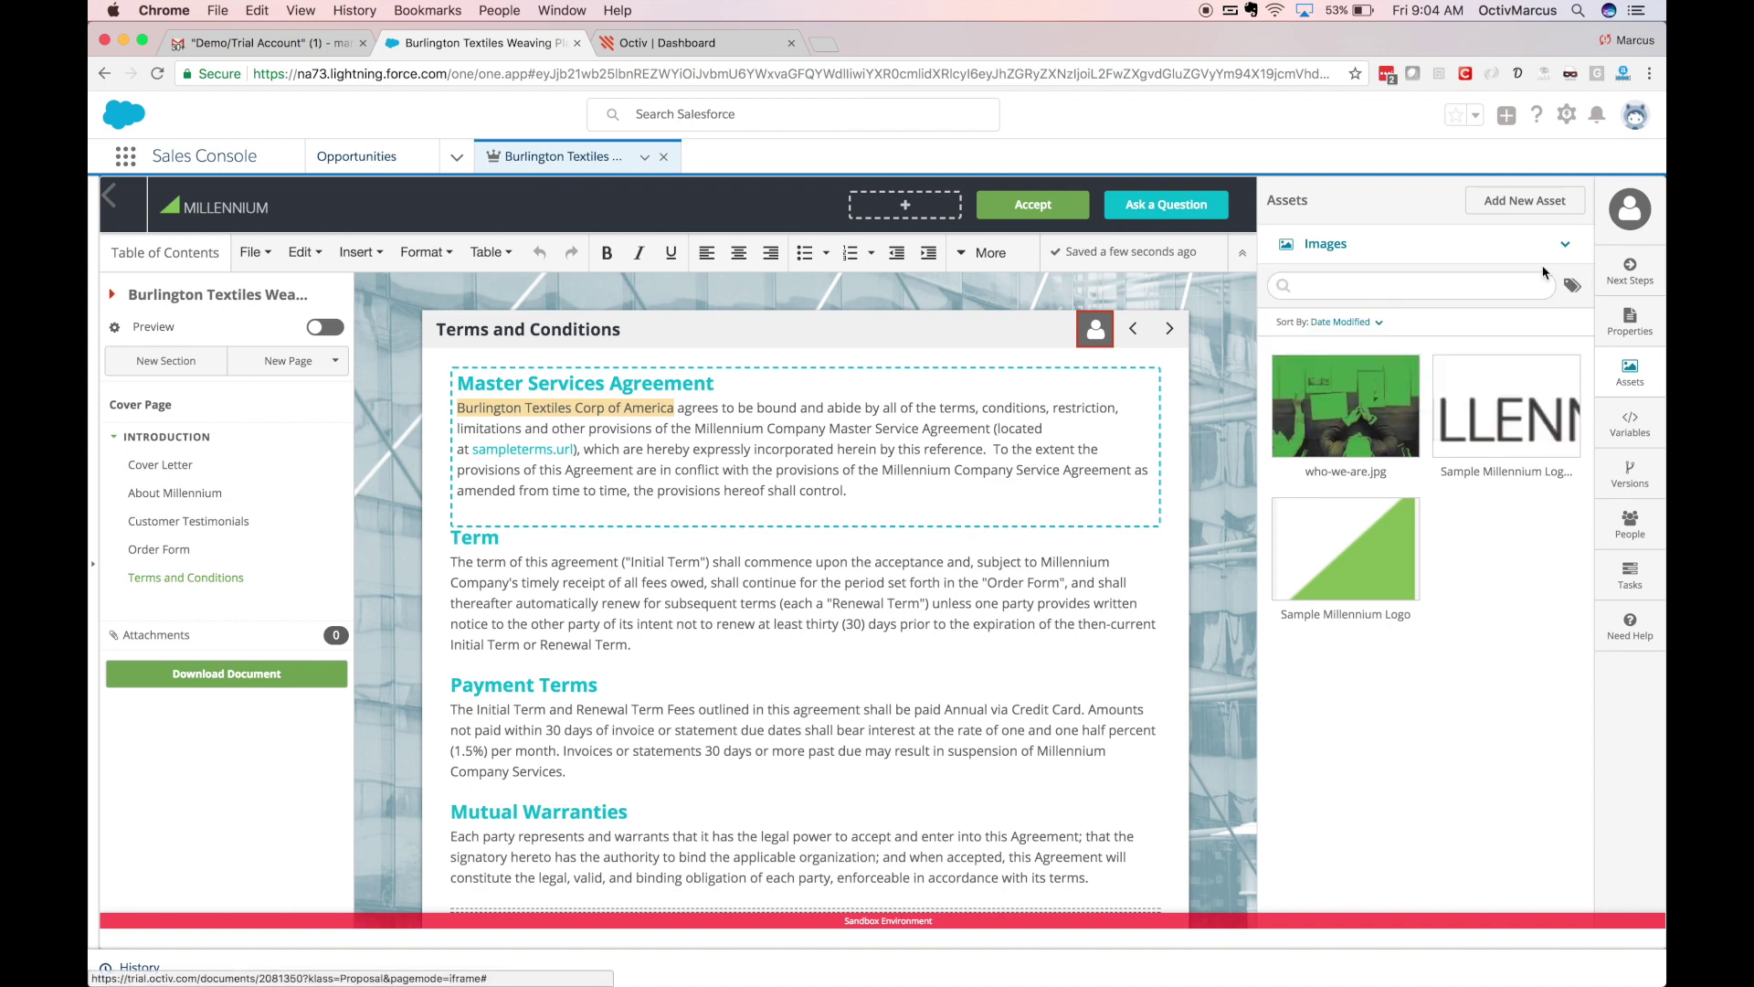
pyautogui.click(1630, 276)
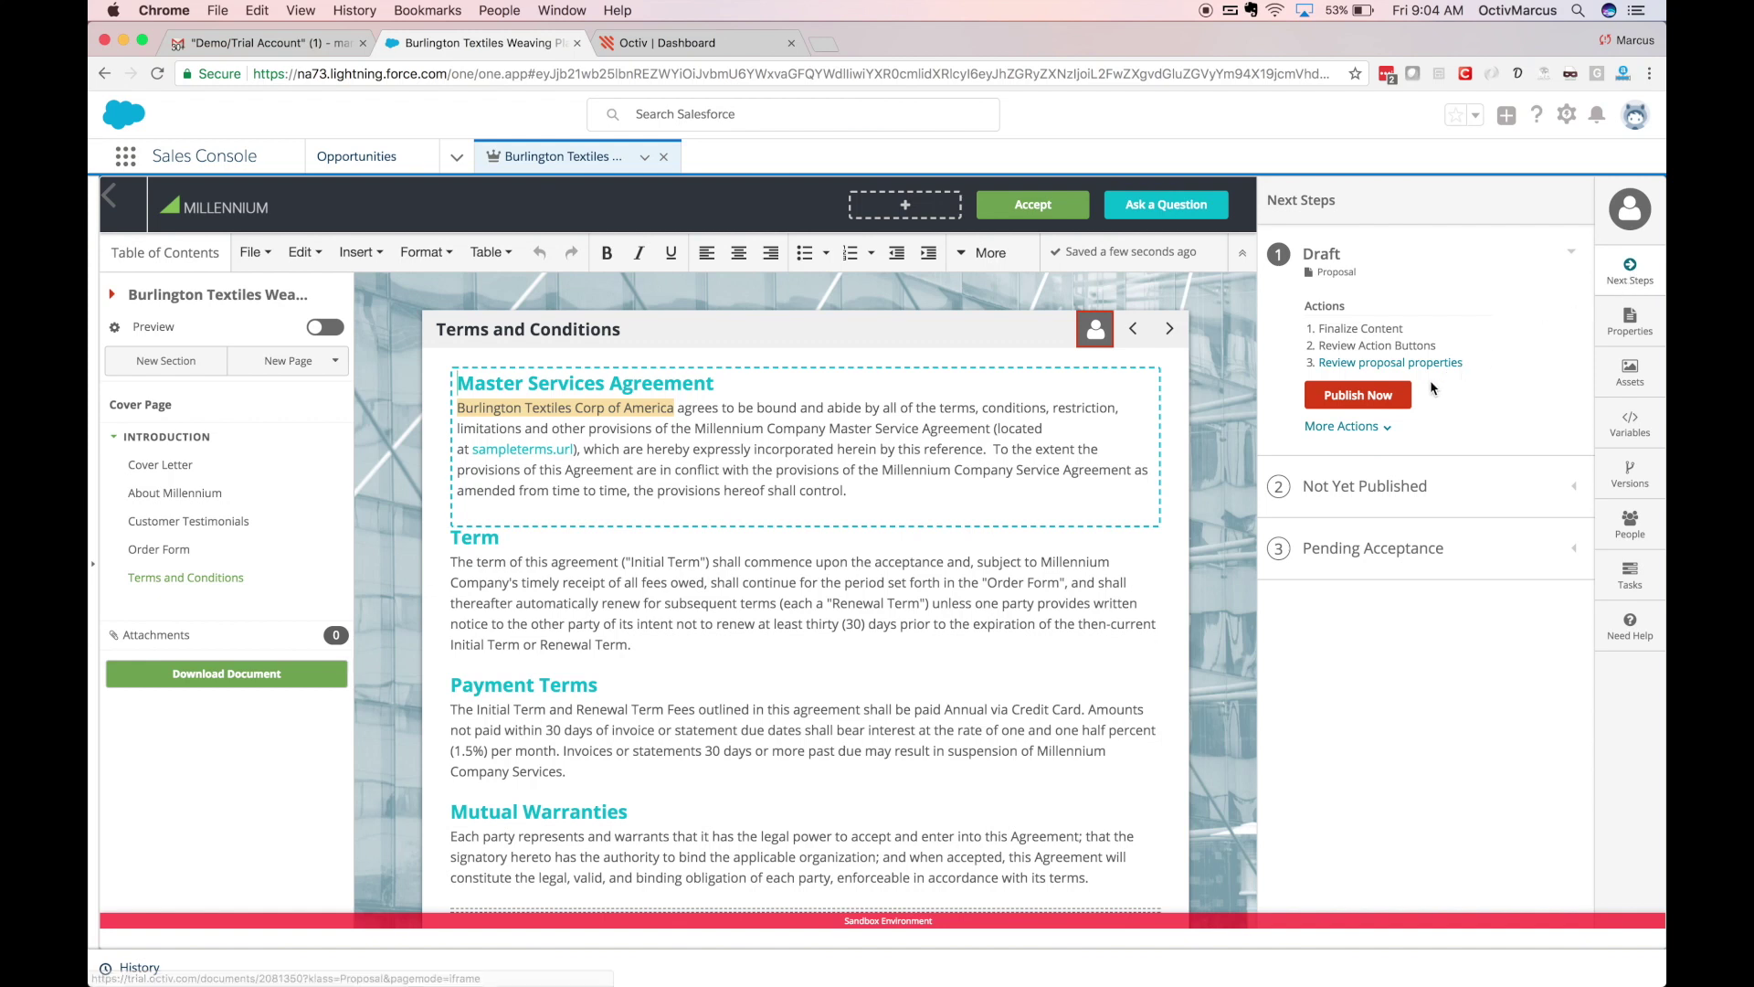
# Publish the proposal as Version 1 and add the opportunity's Salesforce contact as signer.
pyautogui.click(1383, 396)
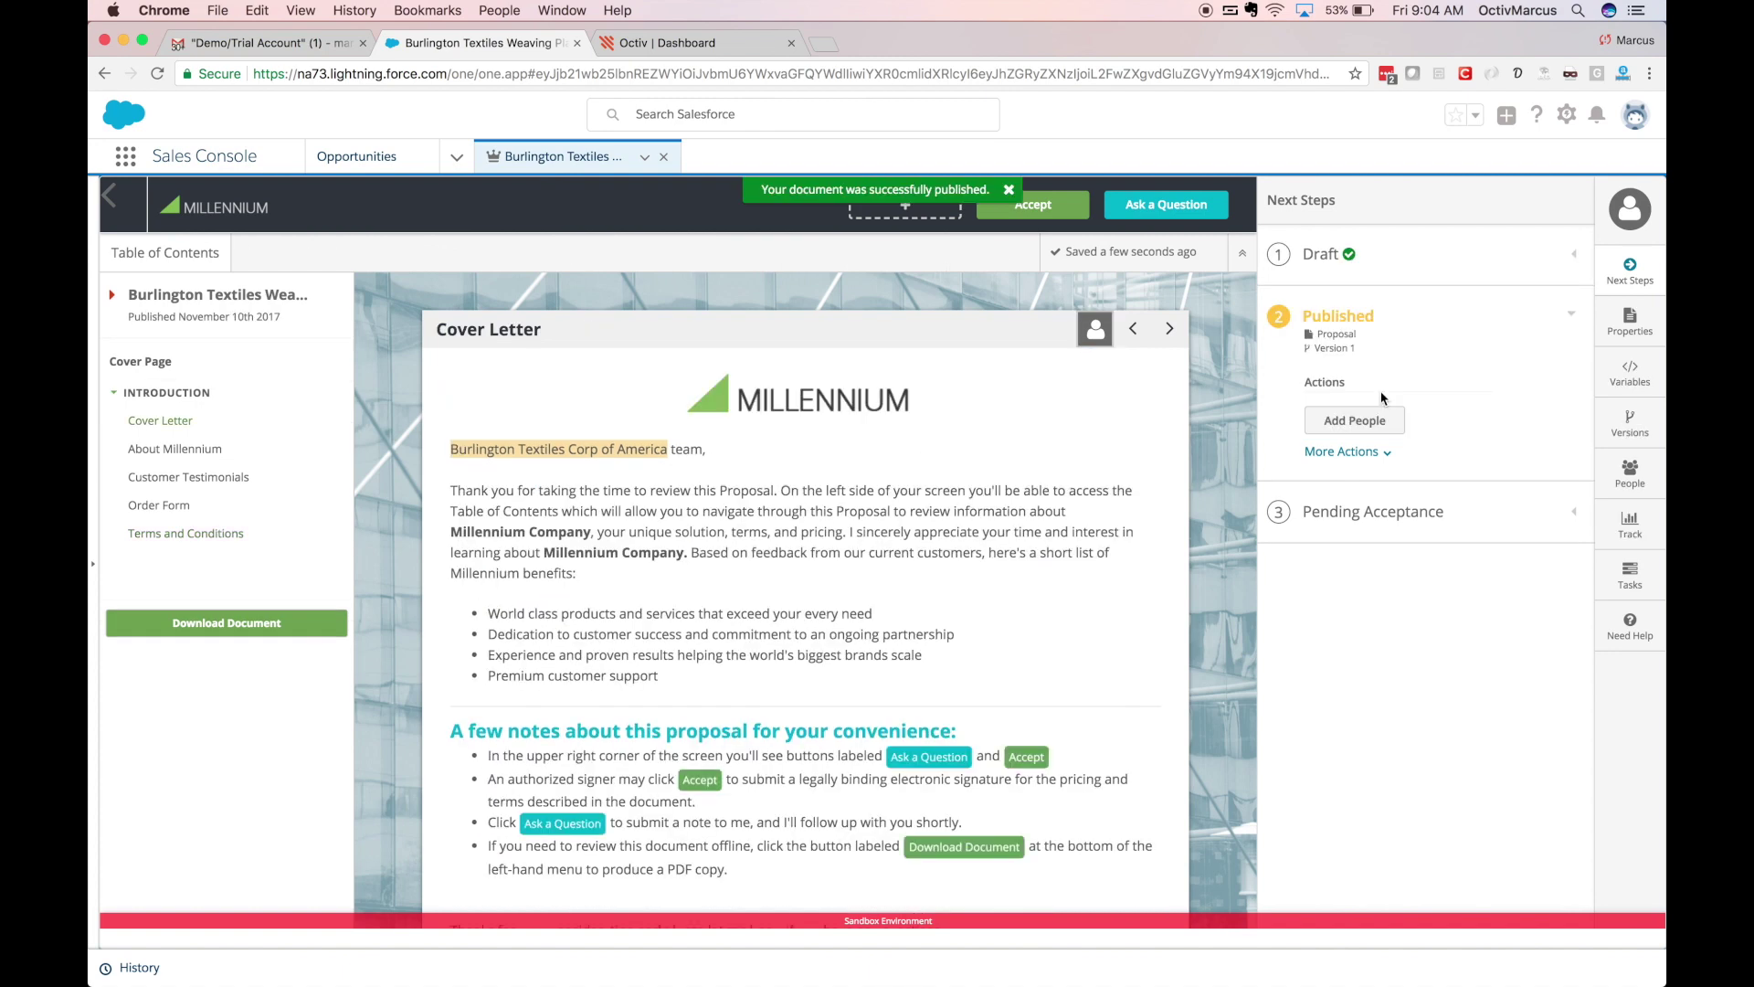
pyautogui.click(1367, 420)
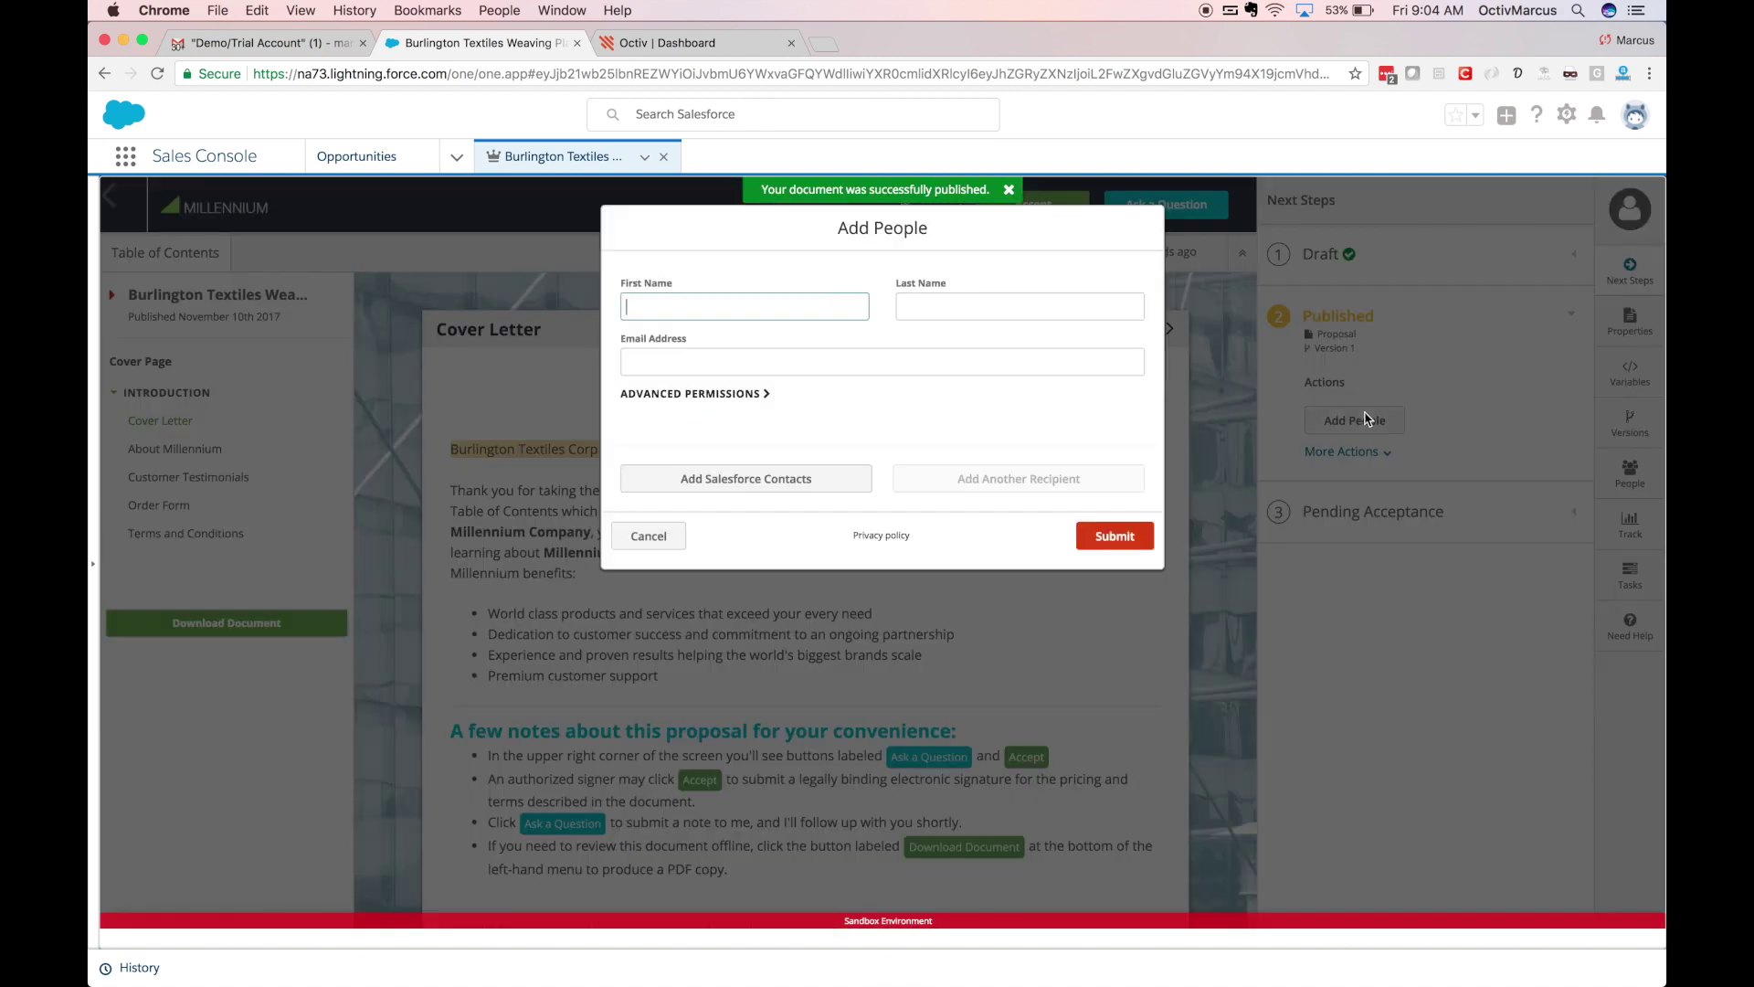
pyautogui.click(813, 478)
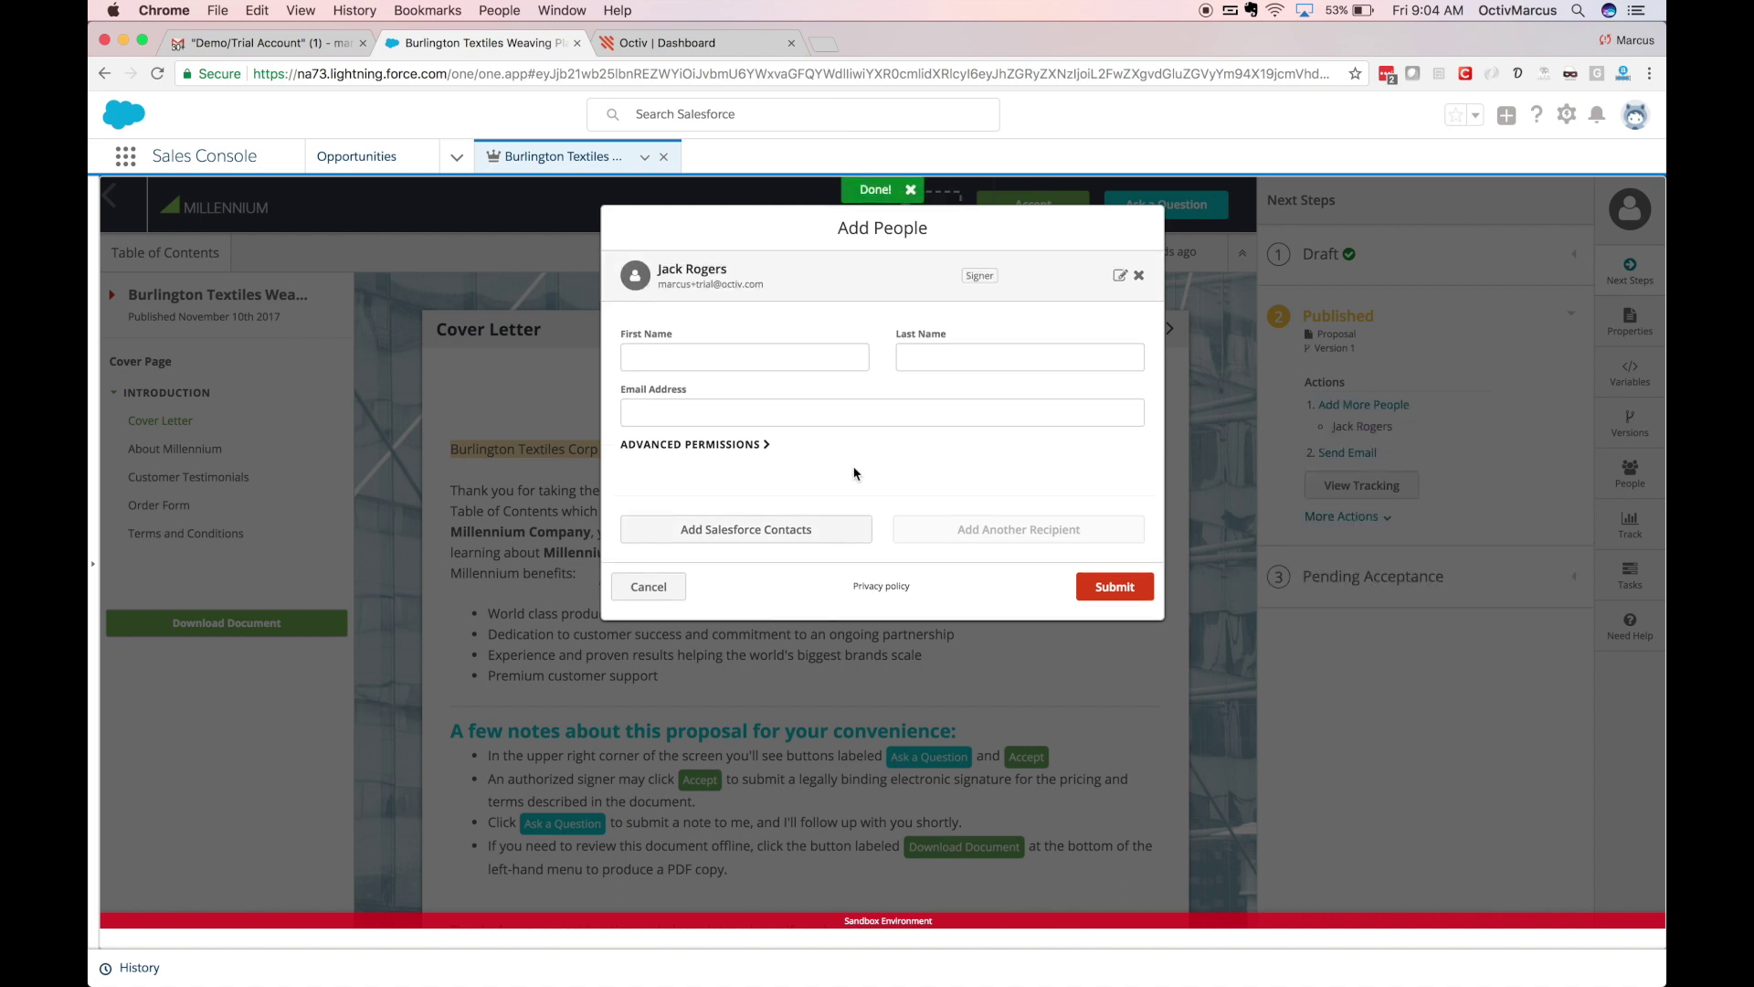
pyautogui.click(1106, 589)
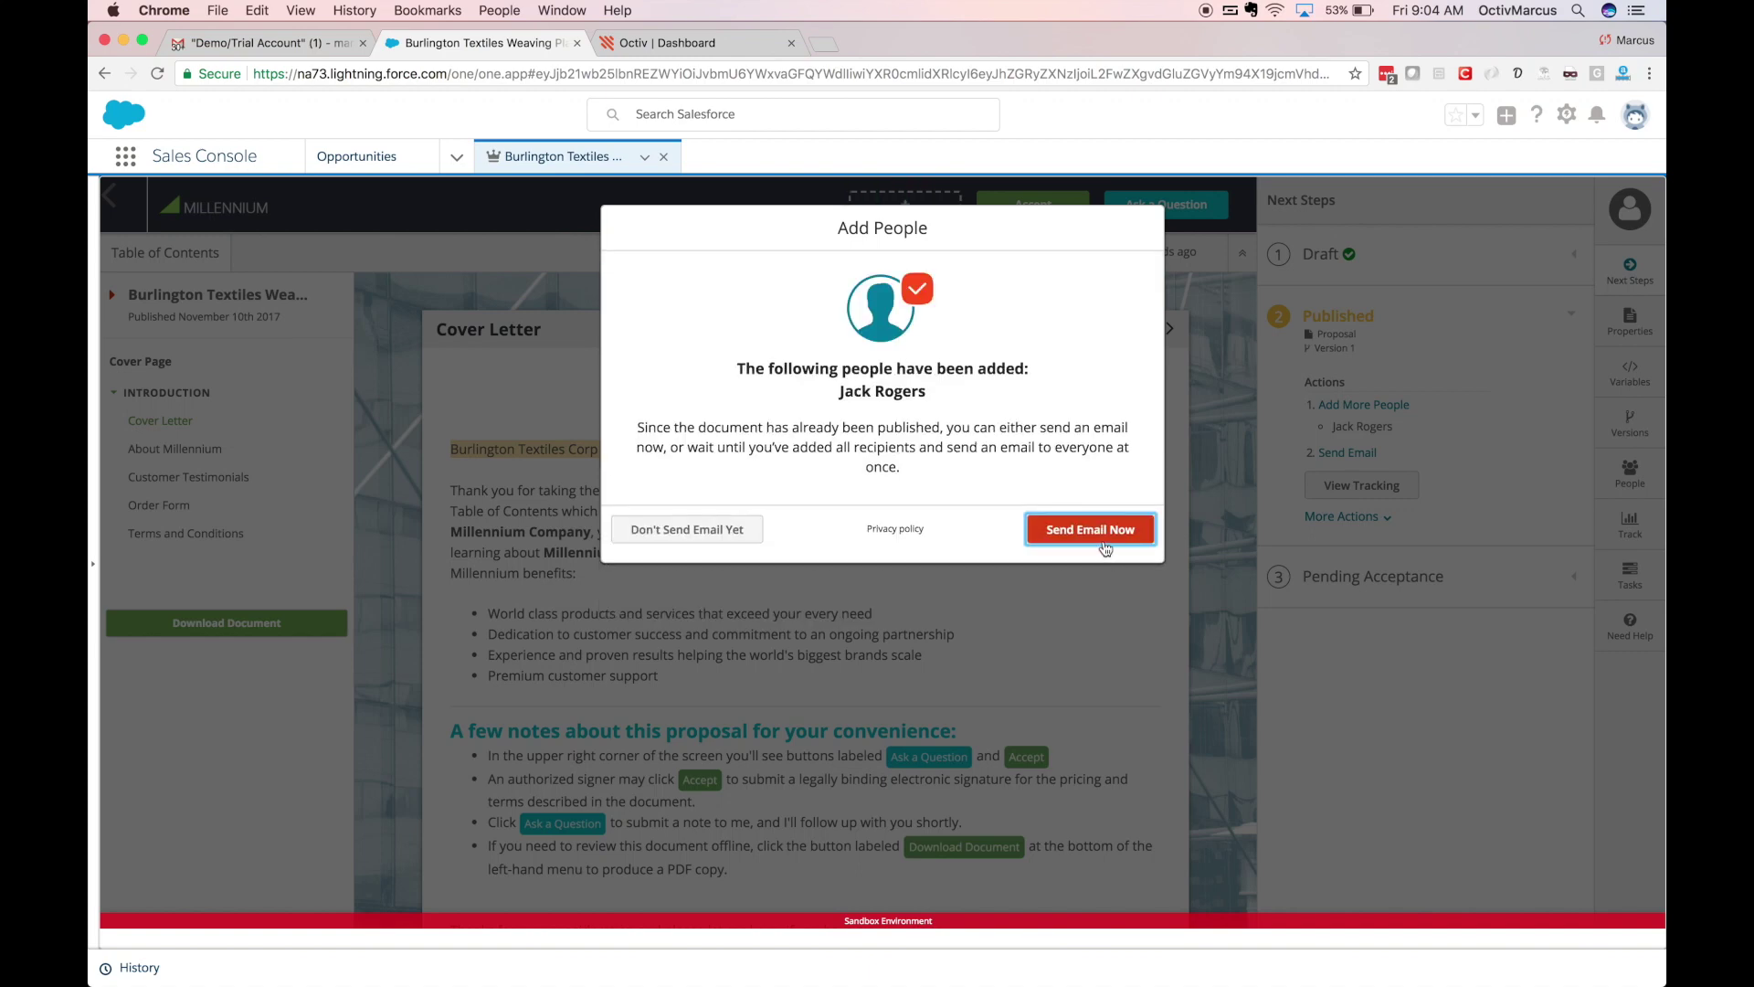
# Send the proposal email to all recipients using the sample template.
pyautogui.click(1104, 542)
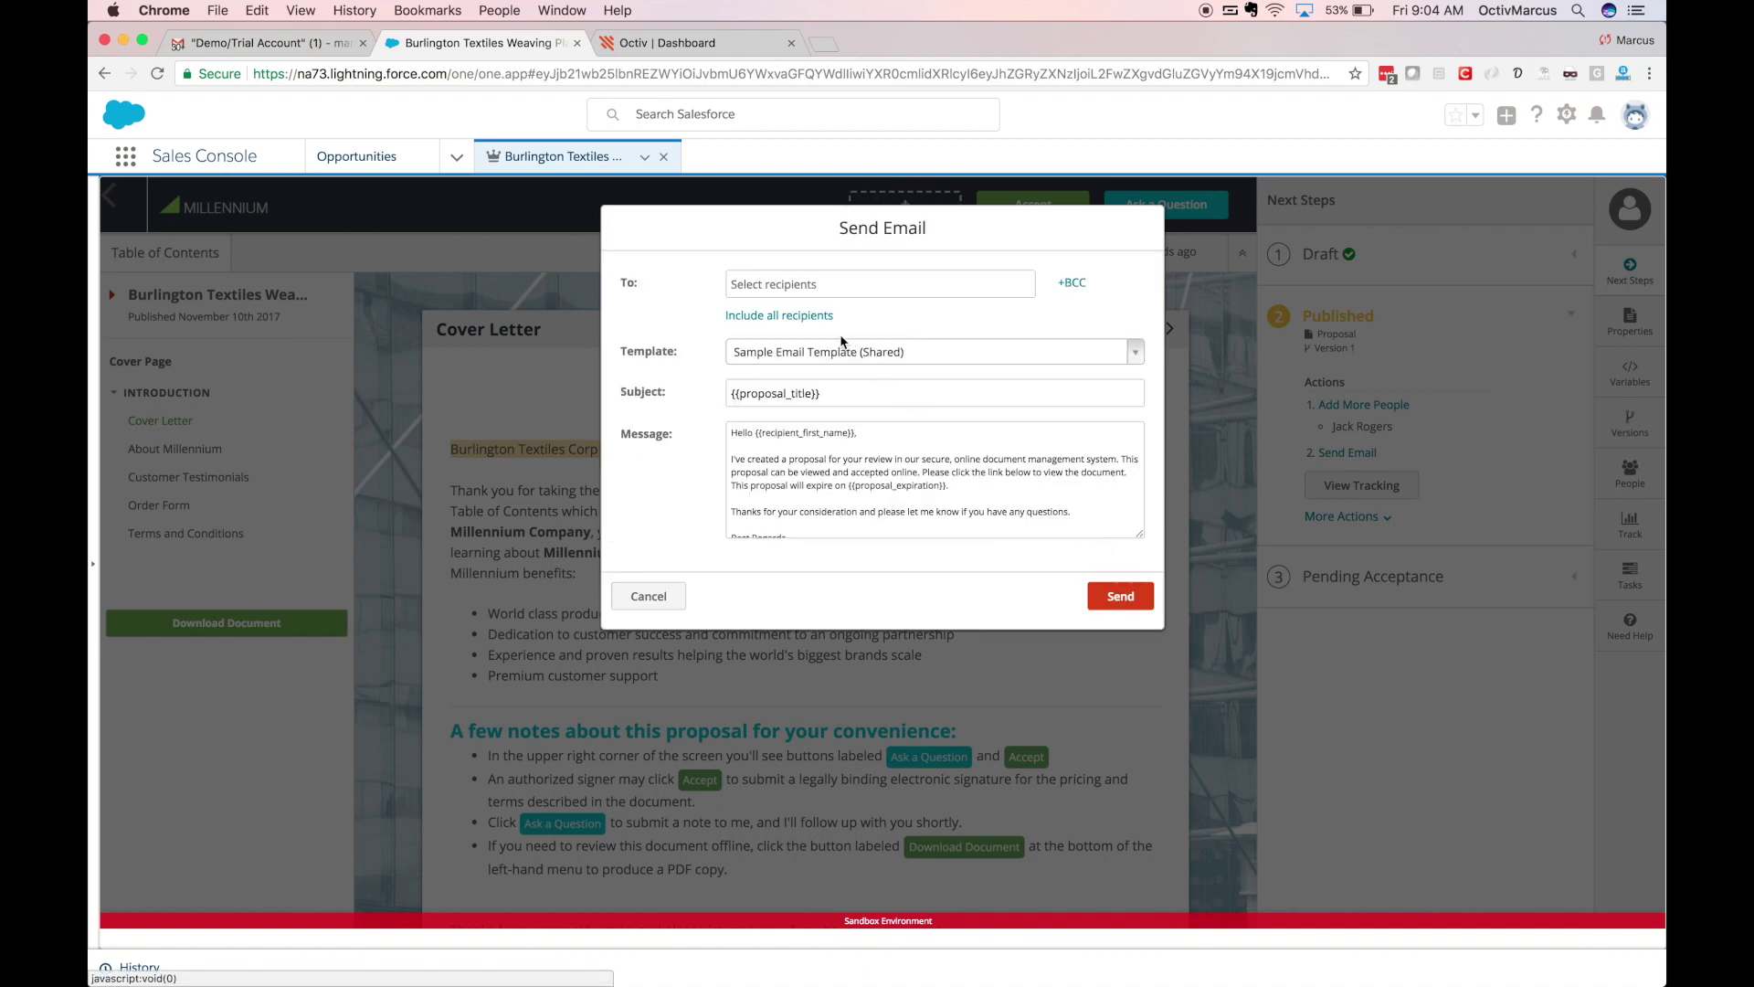
pyautogui.click(813, 315)
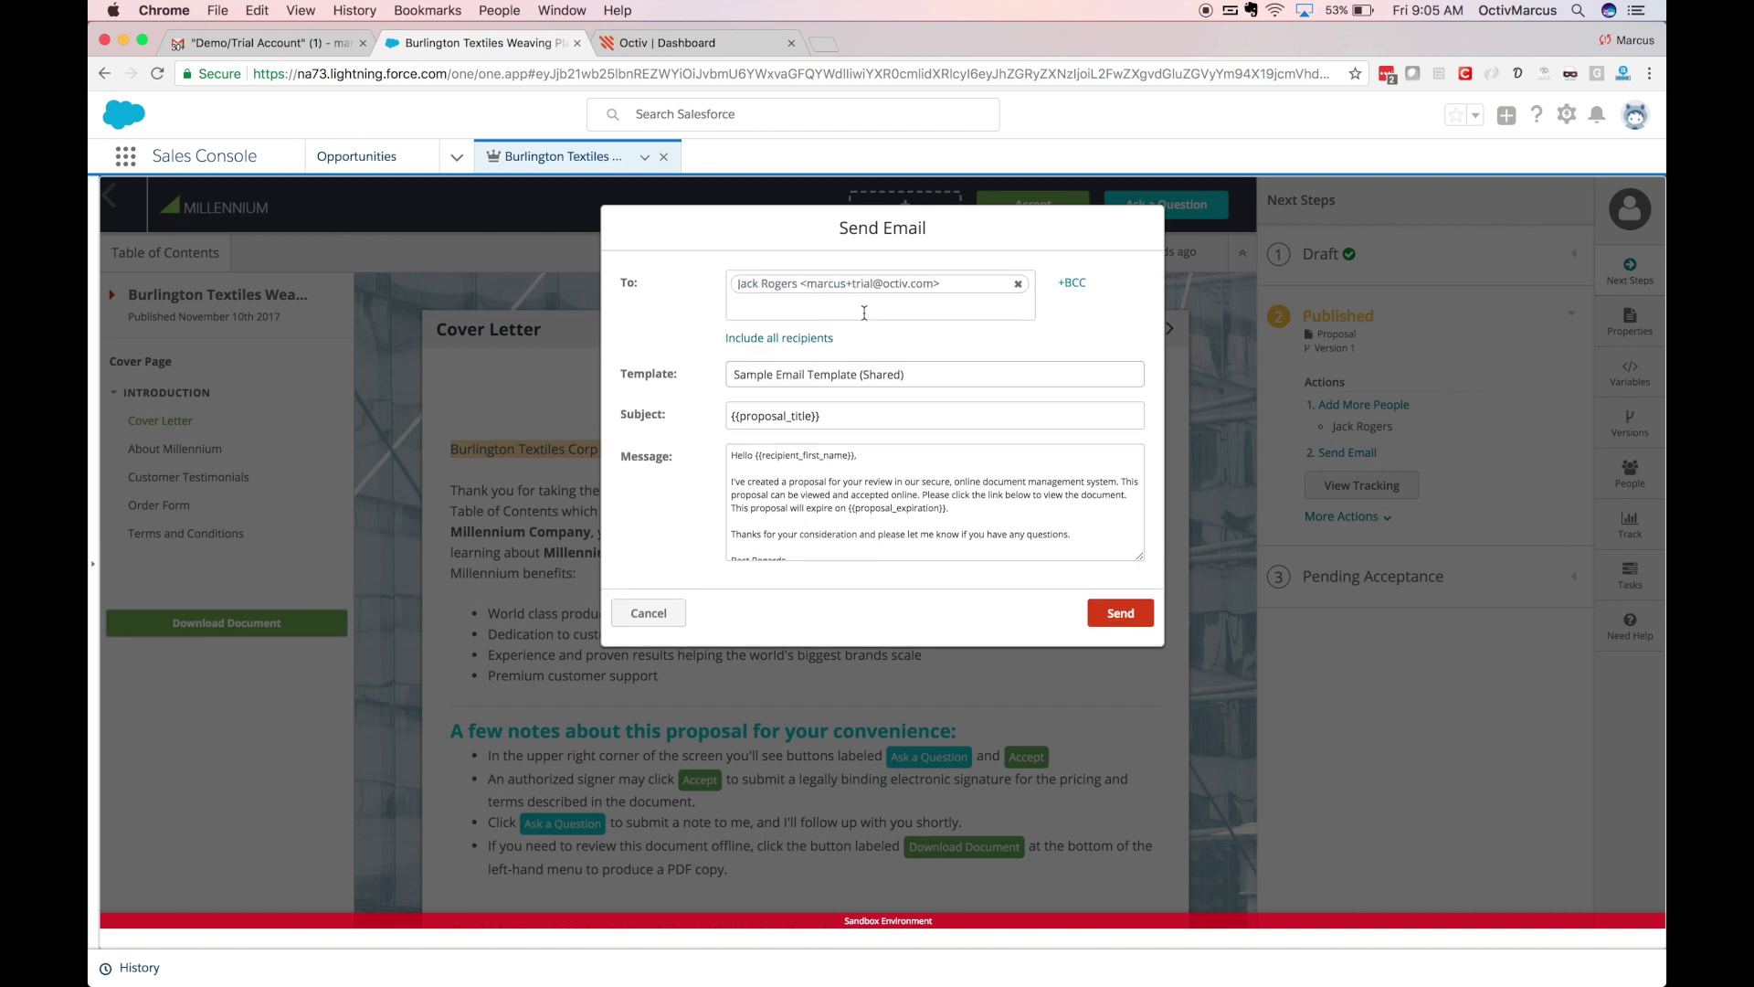
pyautogui.click(962, 512)
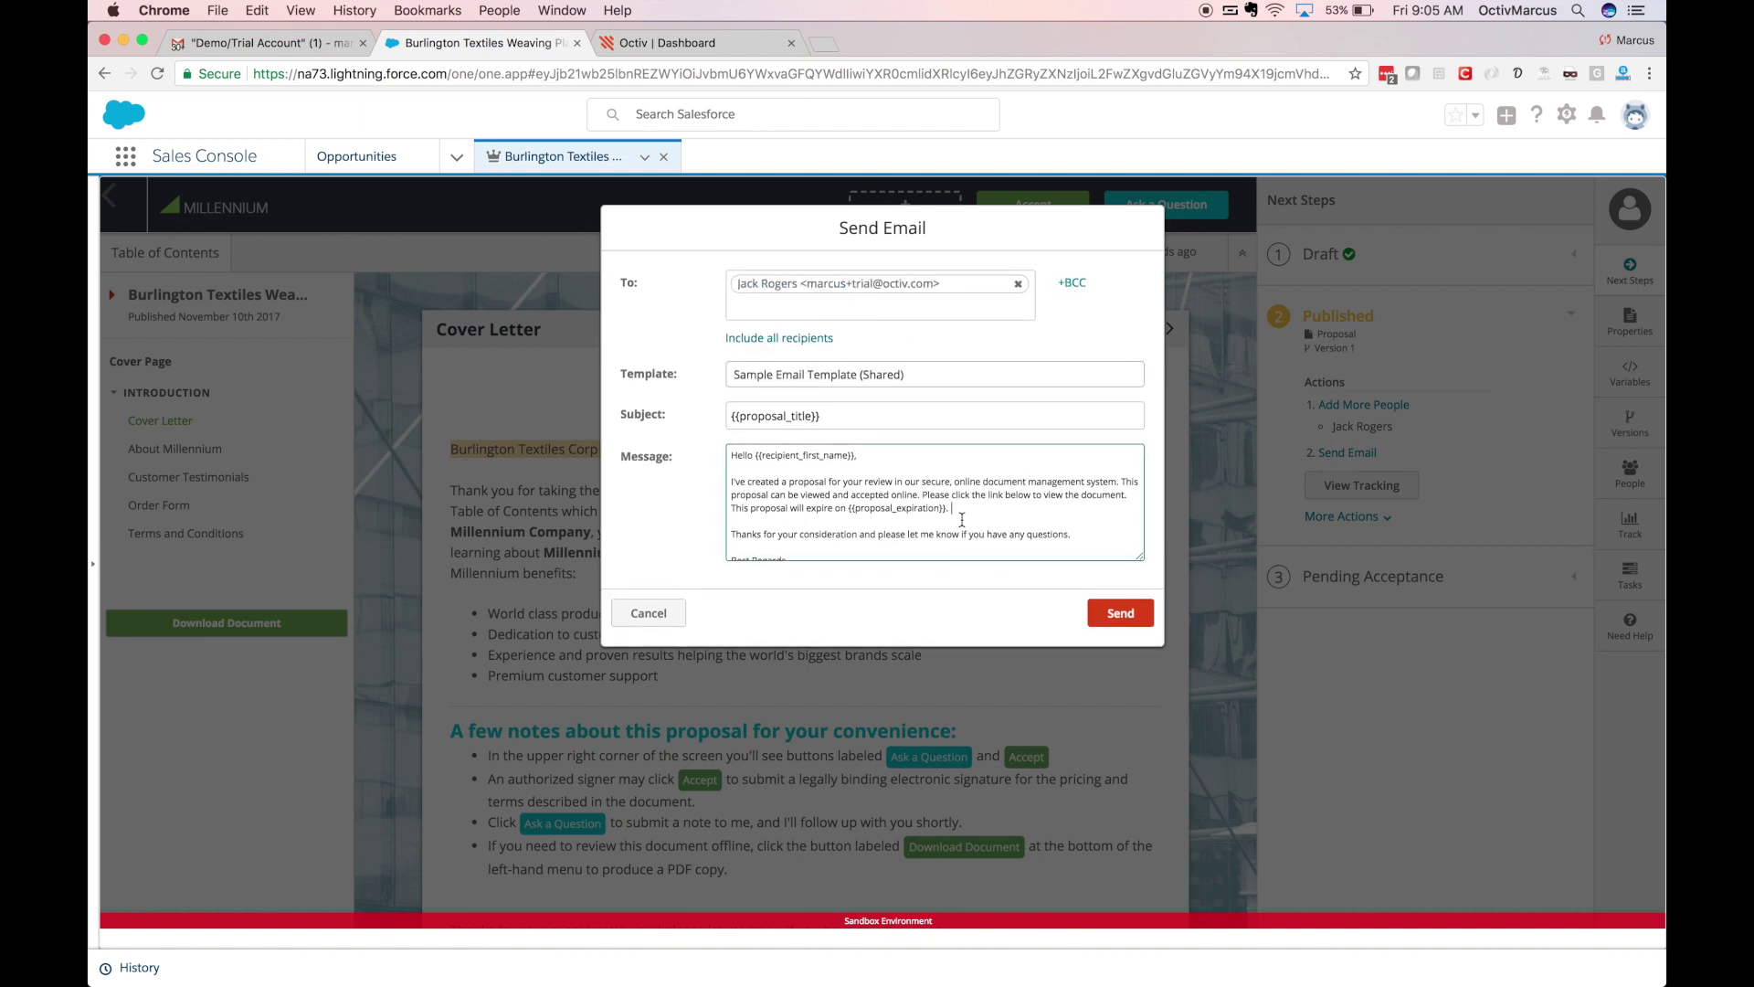
pyautogui.click(1110, 615)
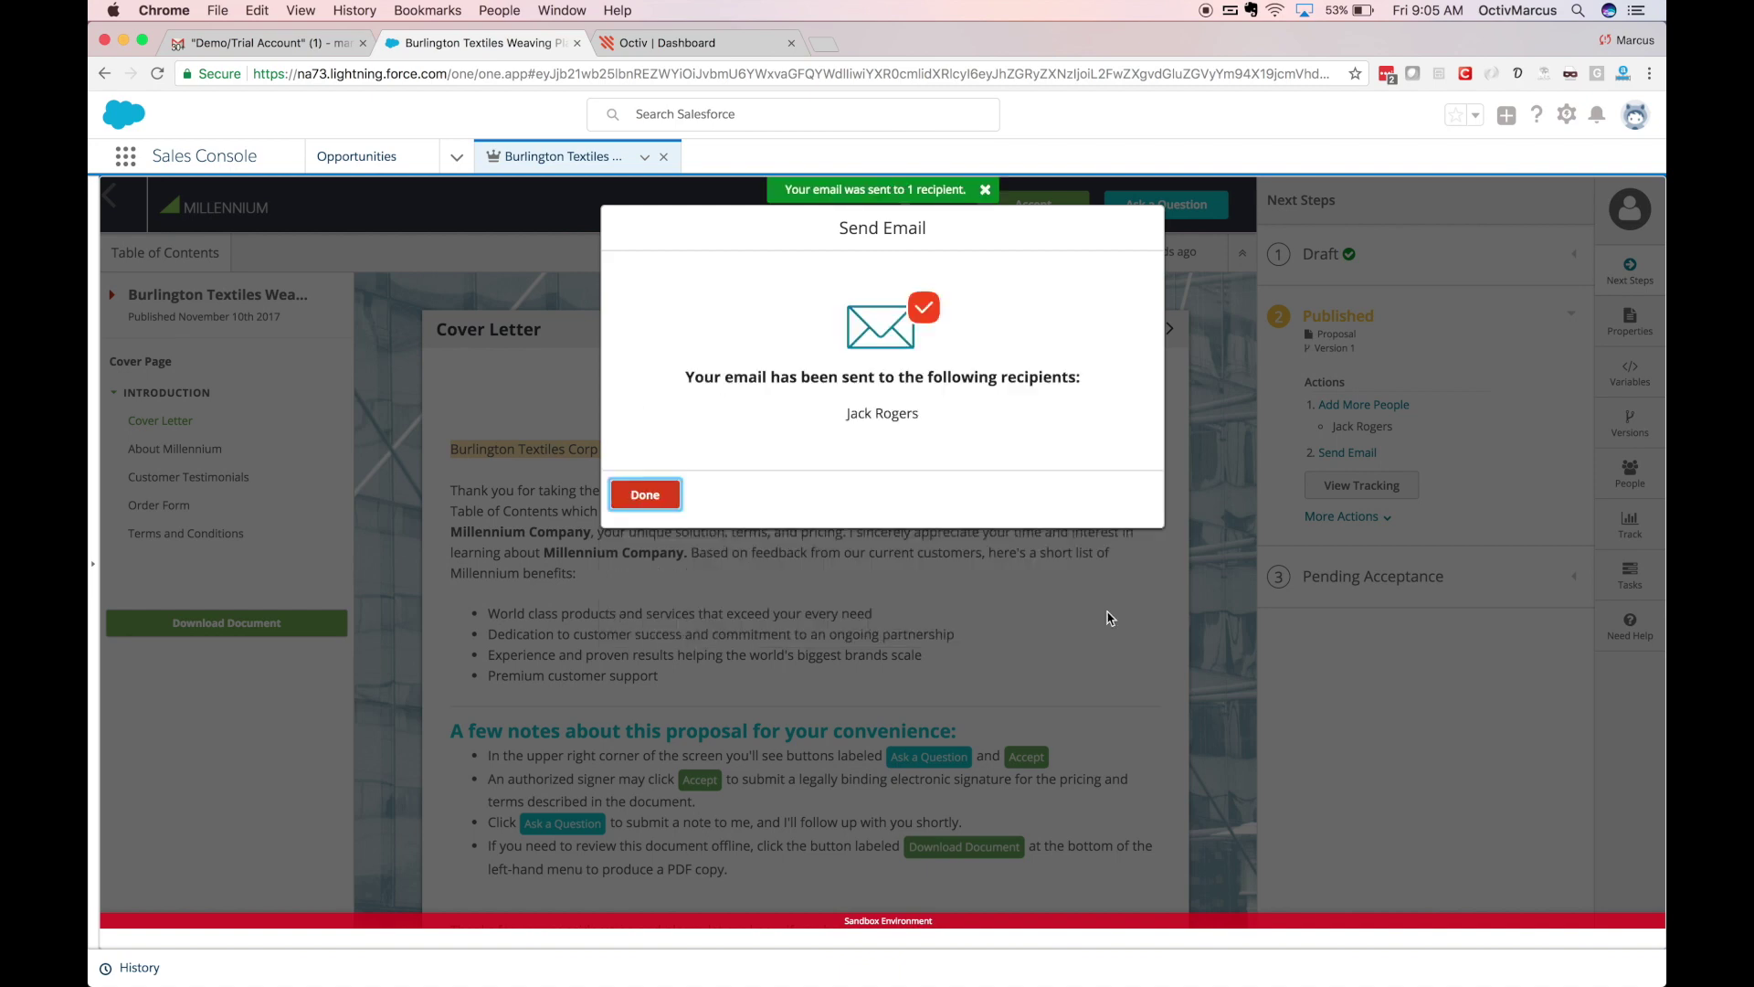
pyautogui.click(665, 494)
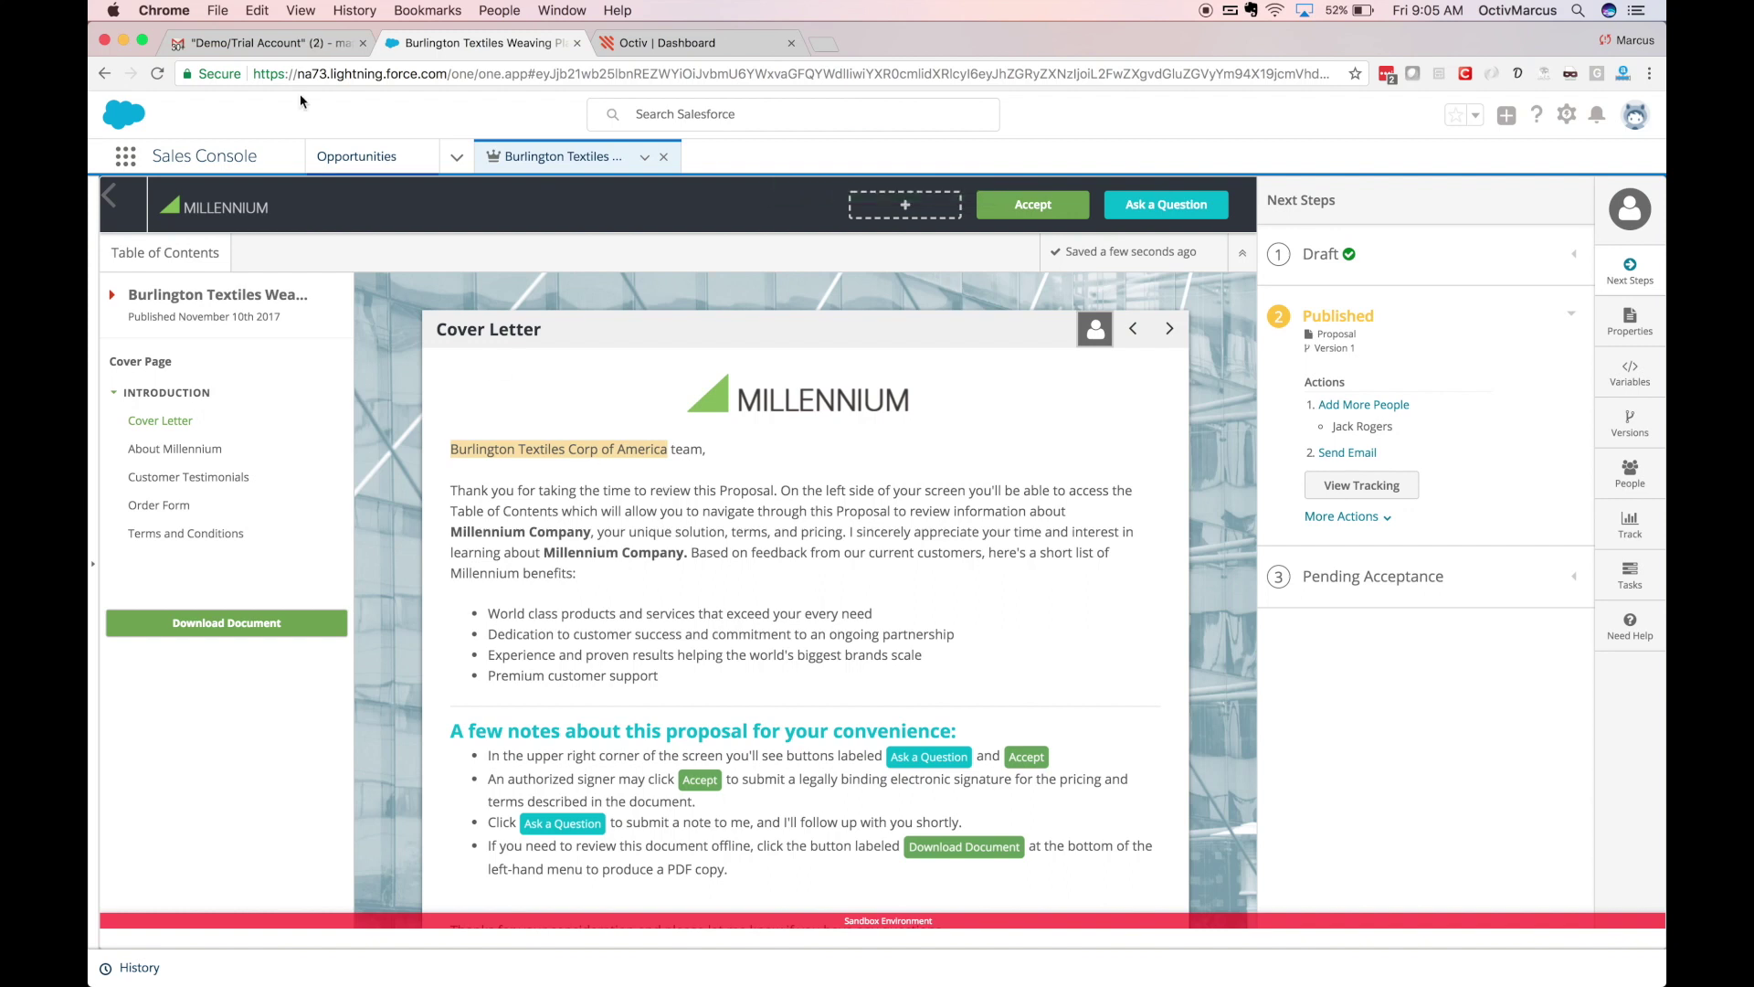
# Open the View Document link from the Octiv Support email in an incognito window.
pyautogui.click(289, 50)
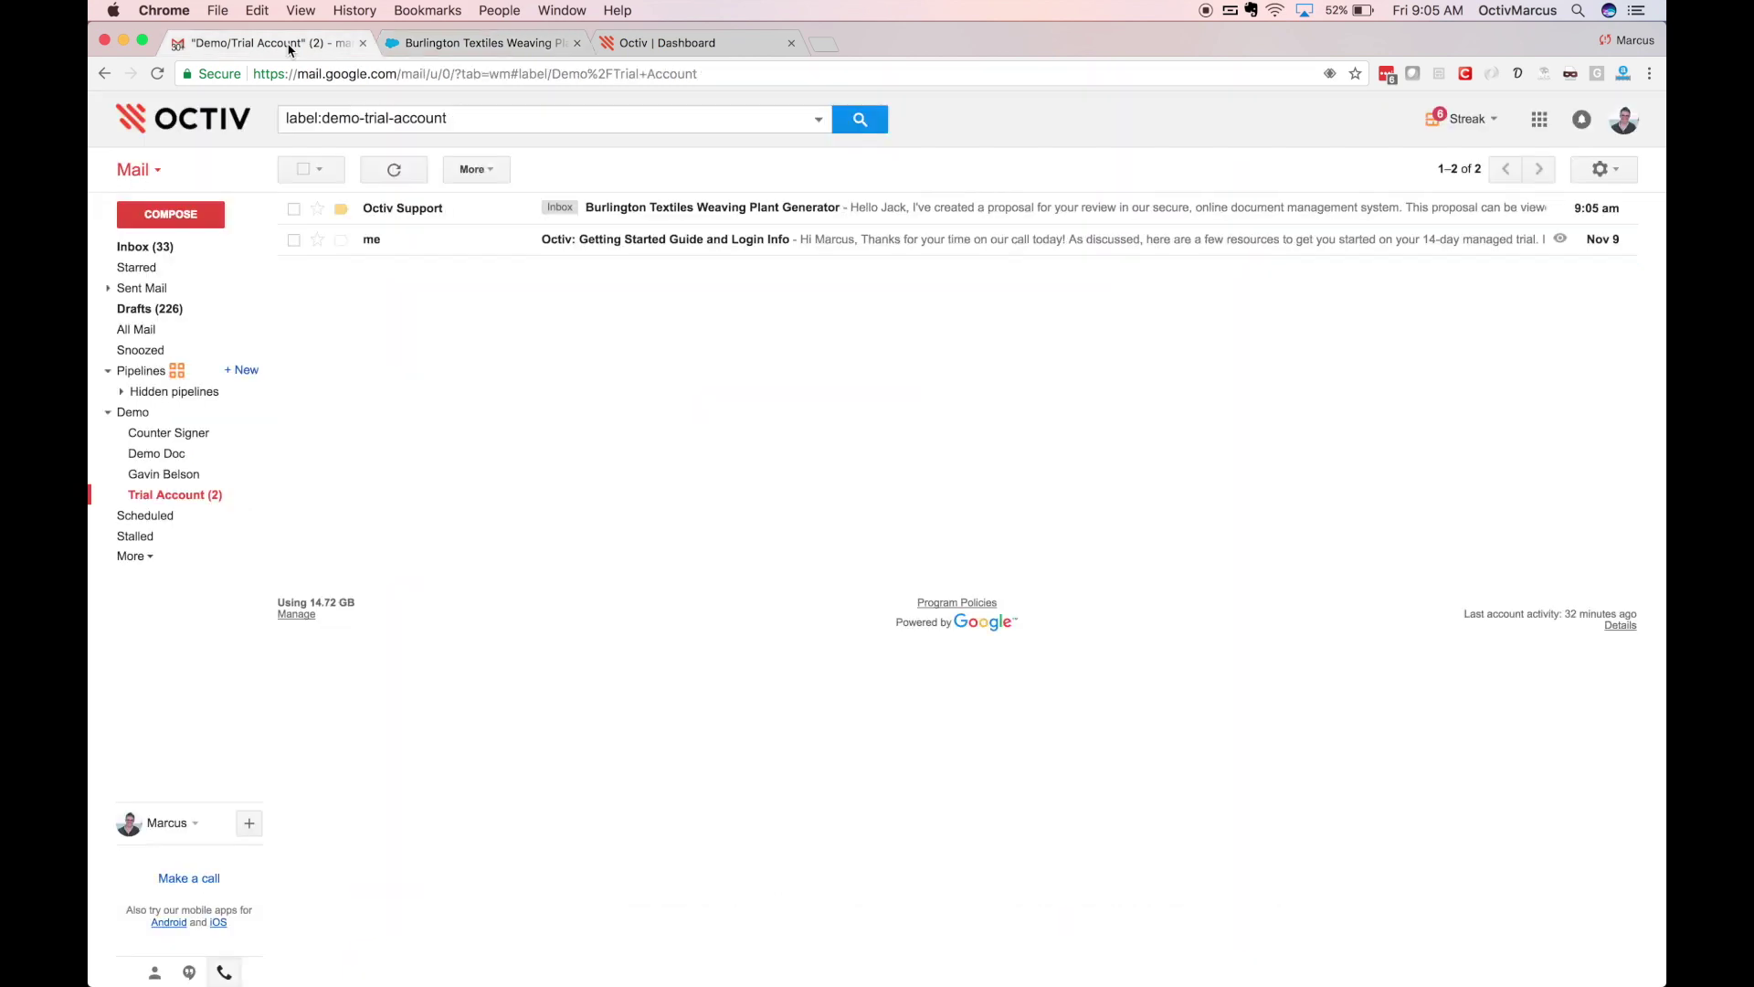
pyautogui.click(425, 210)
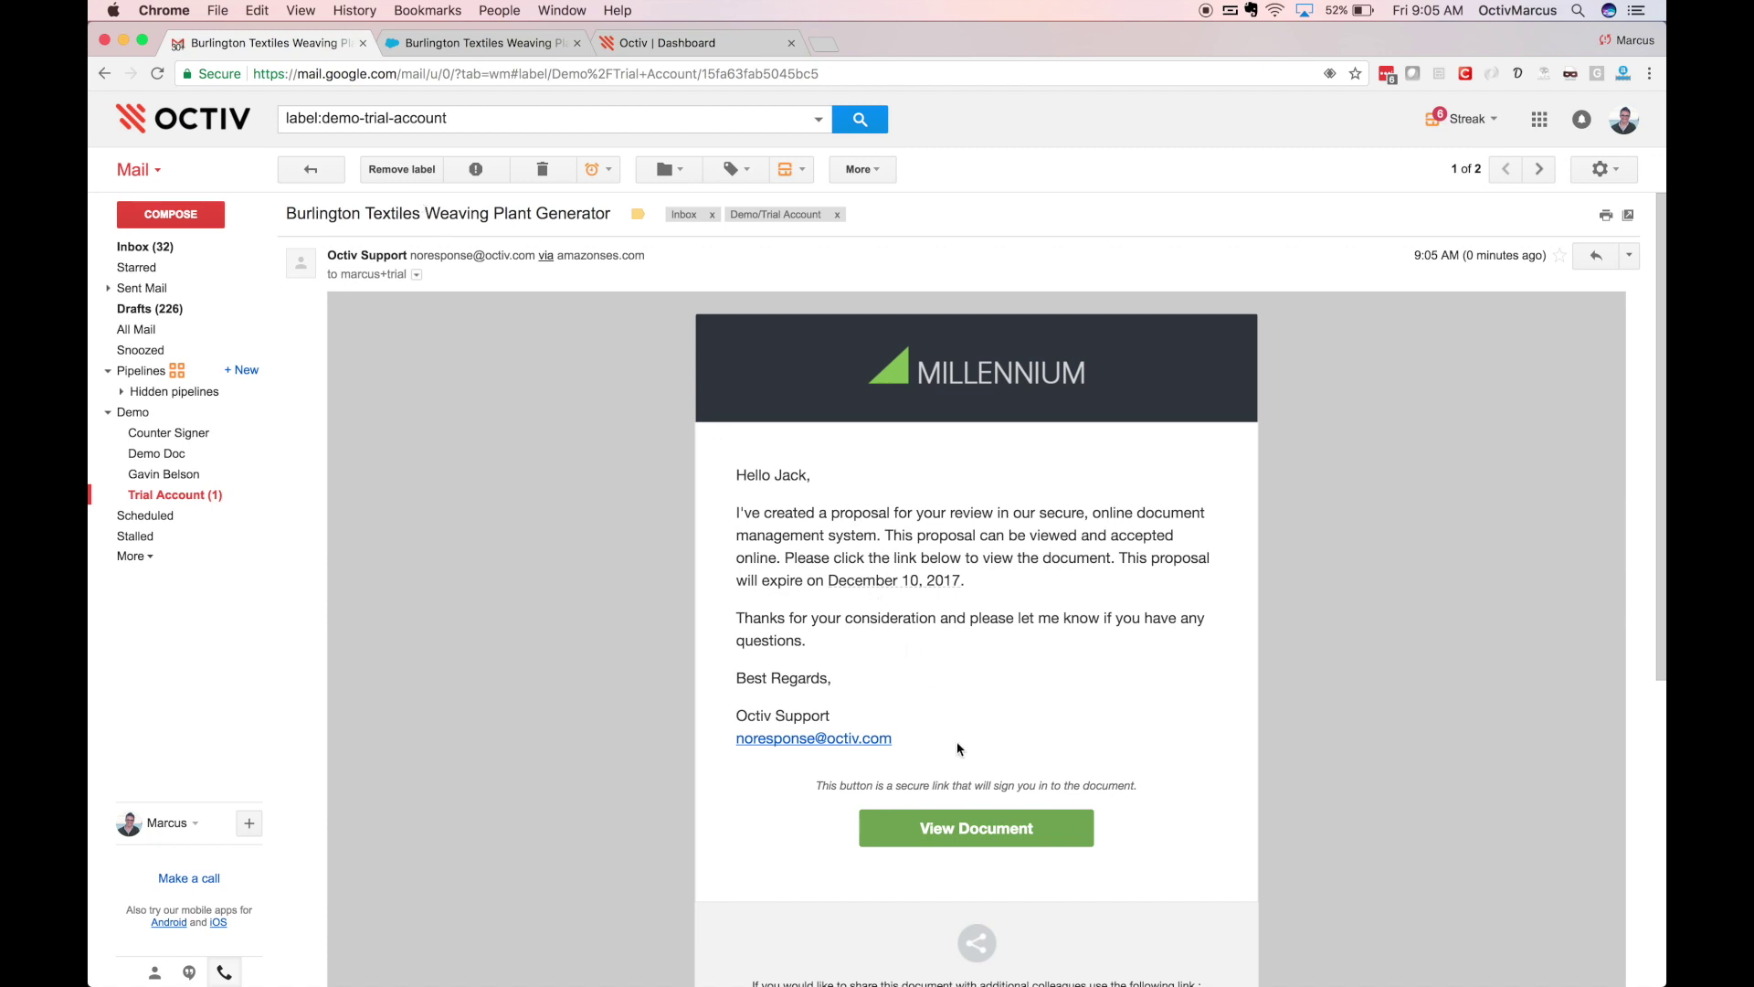
pyautogui.rightClick(969, 816)
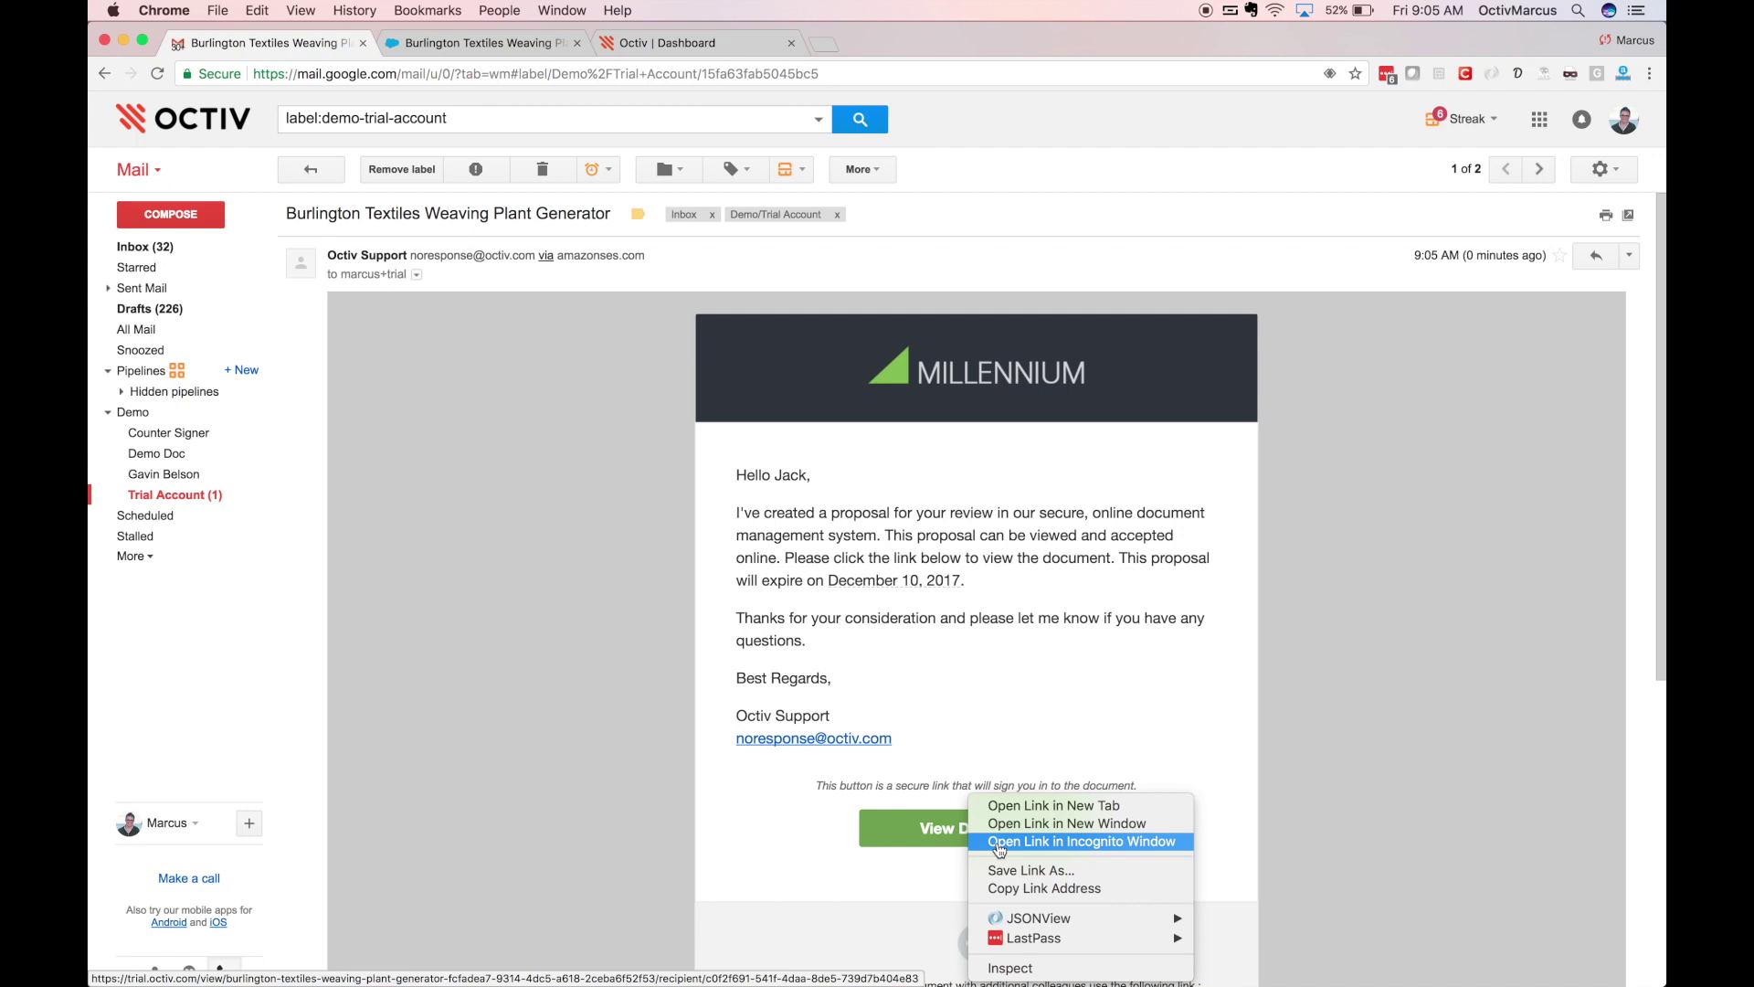
pyautogui.click(1000, 841)
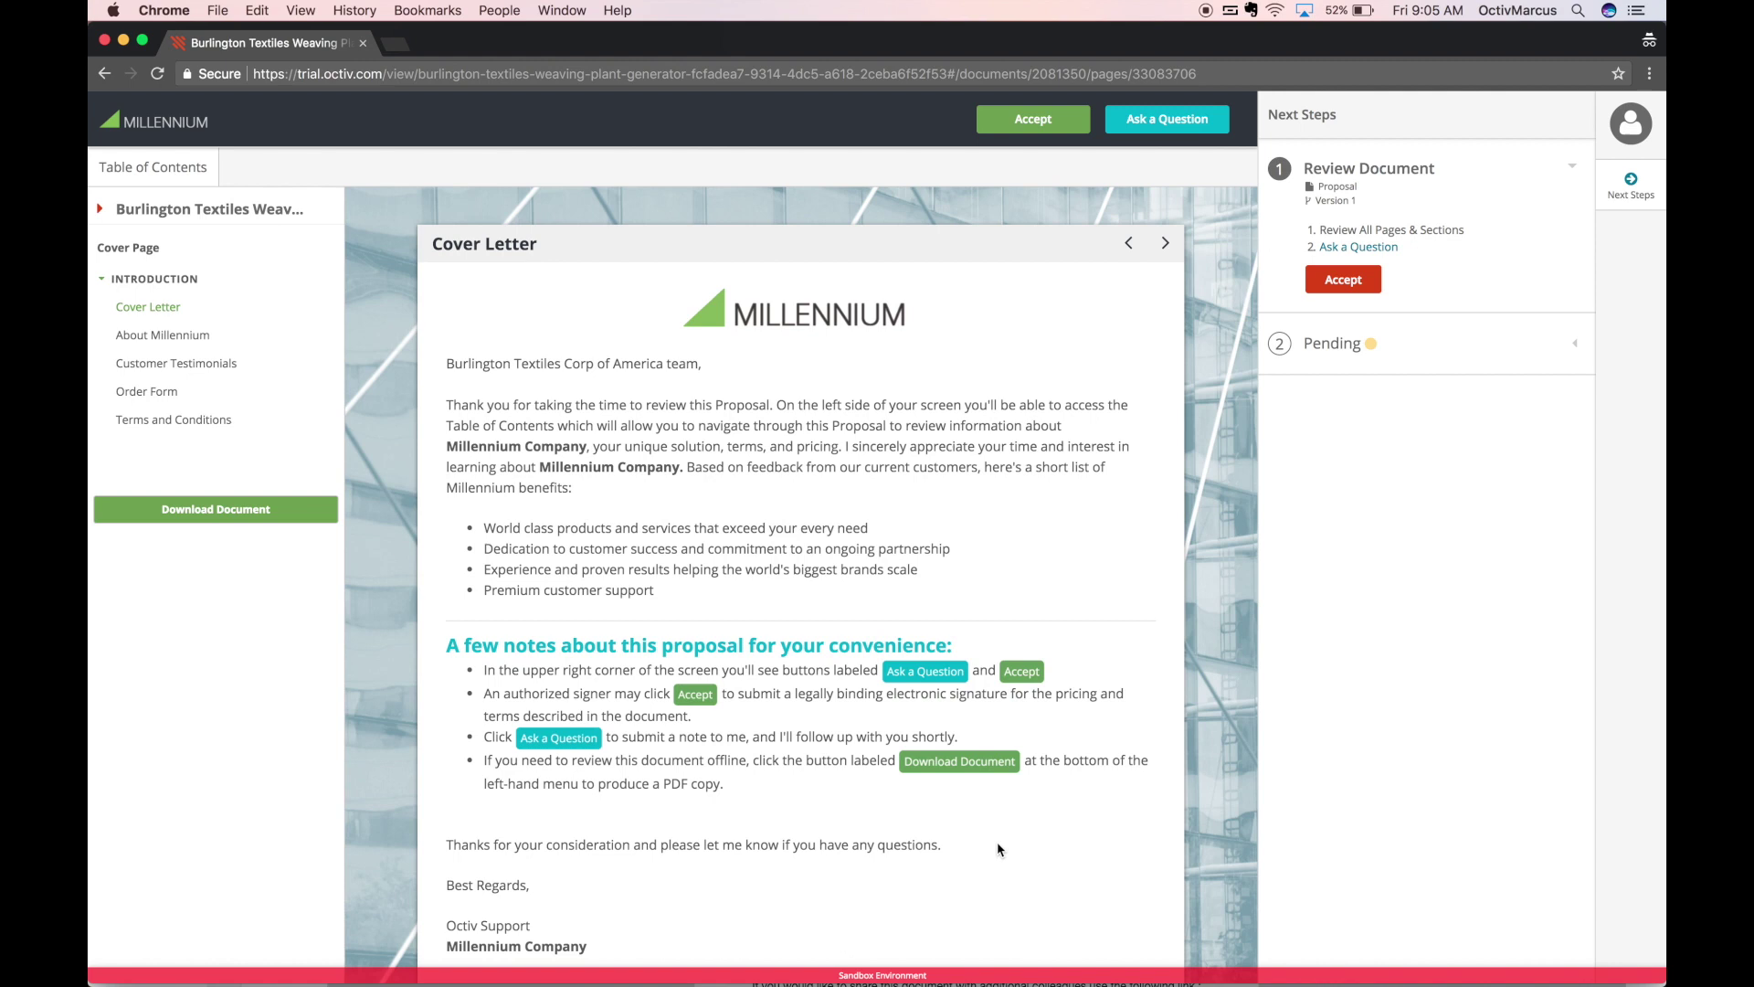
# Check the signed-in account, then review the About Millennium and Customer Testimonials pages.
pyautogui.click(1632, 146)
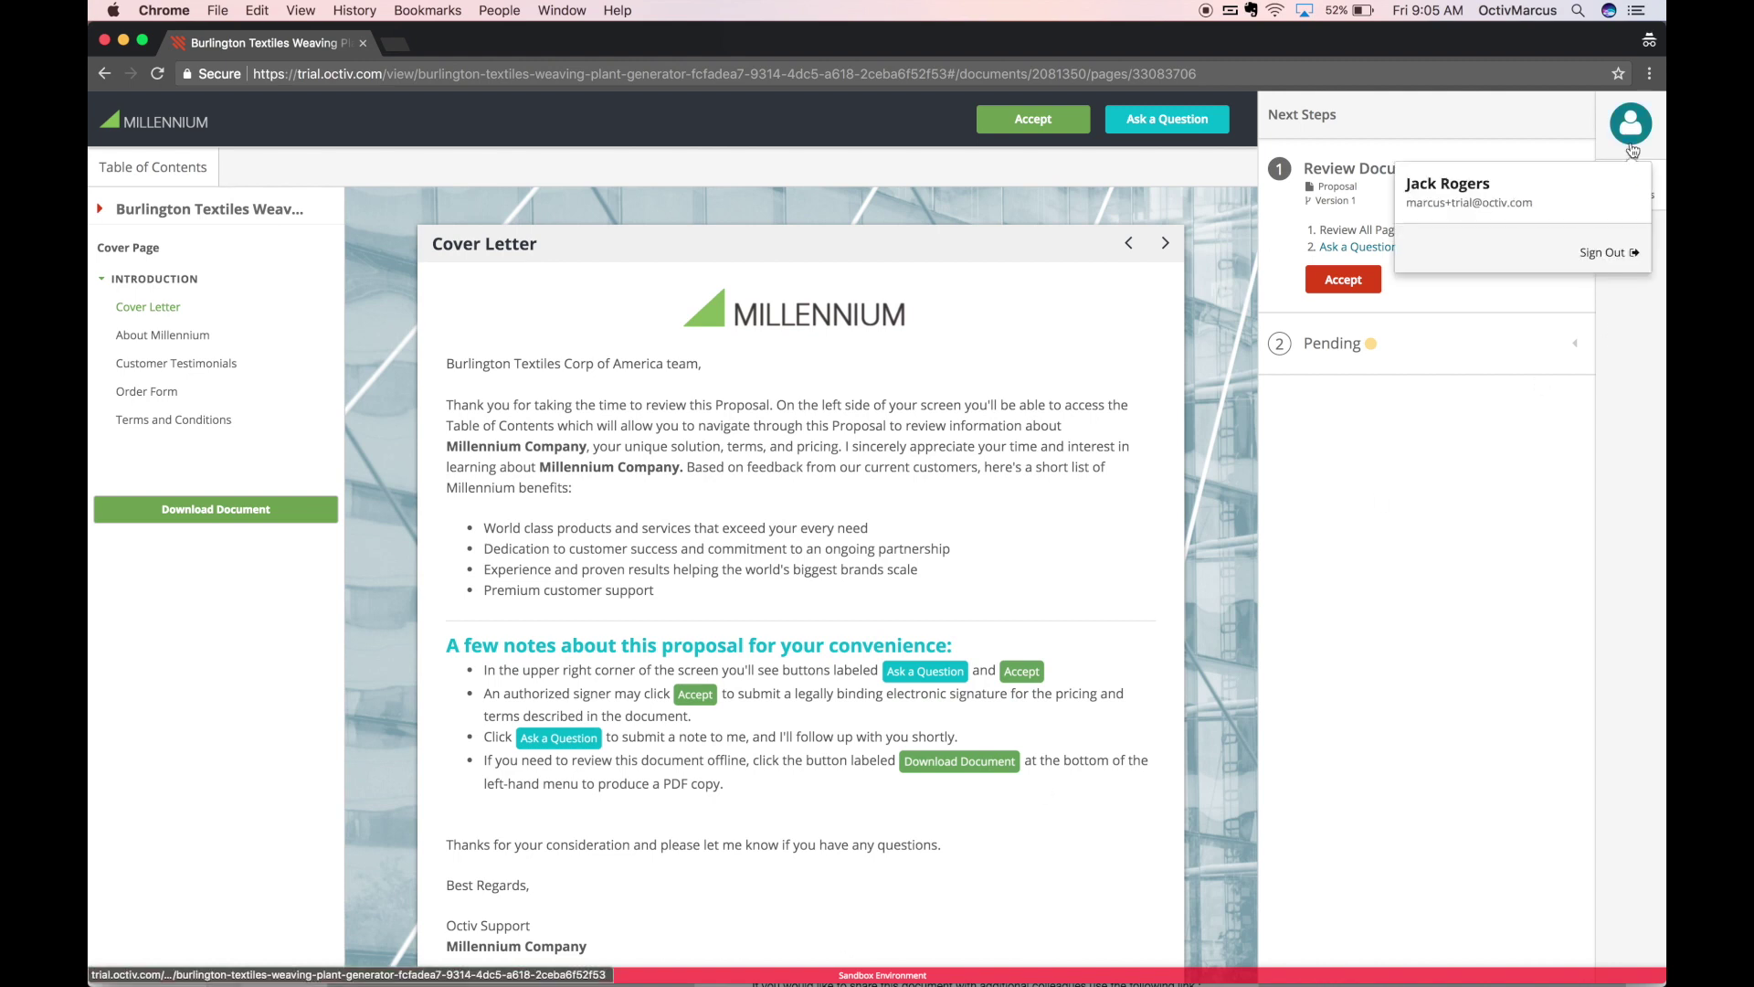
pyautogui.click(1632, 146)
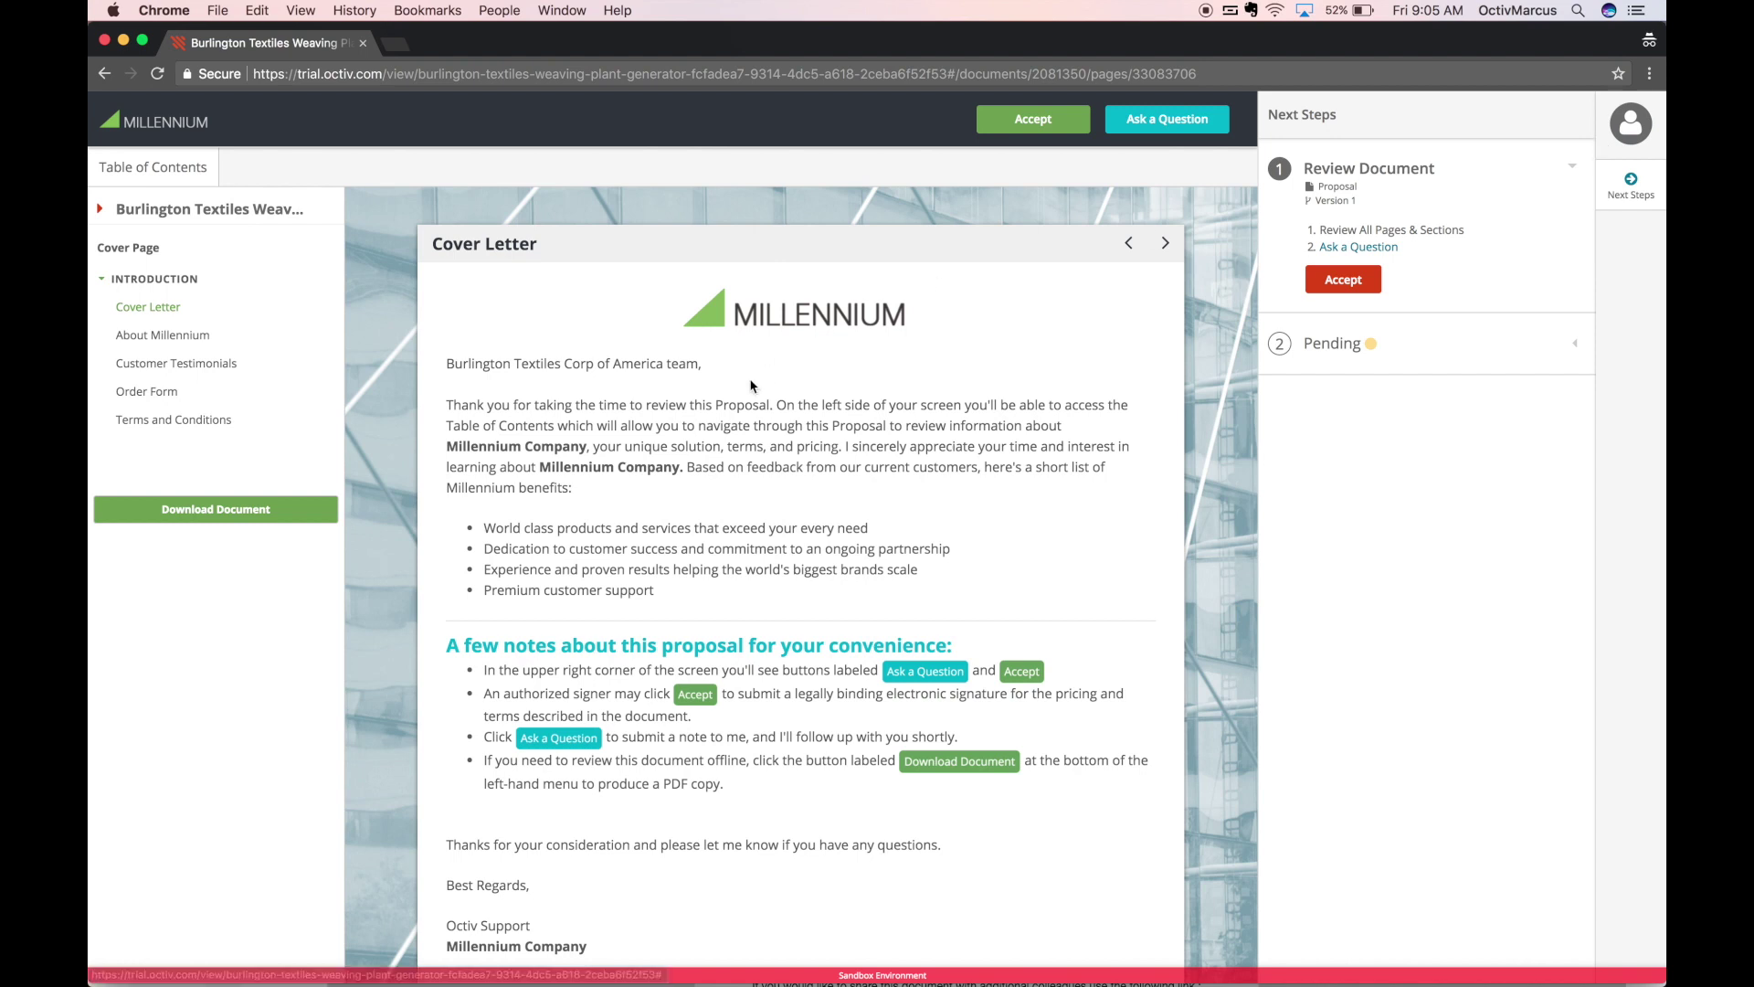
pyautogui.scroll(-1, 393, 404)
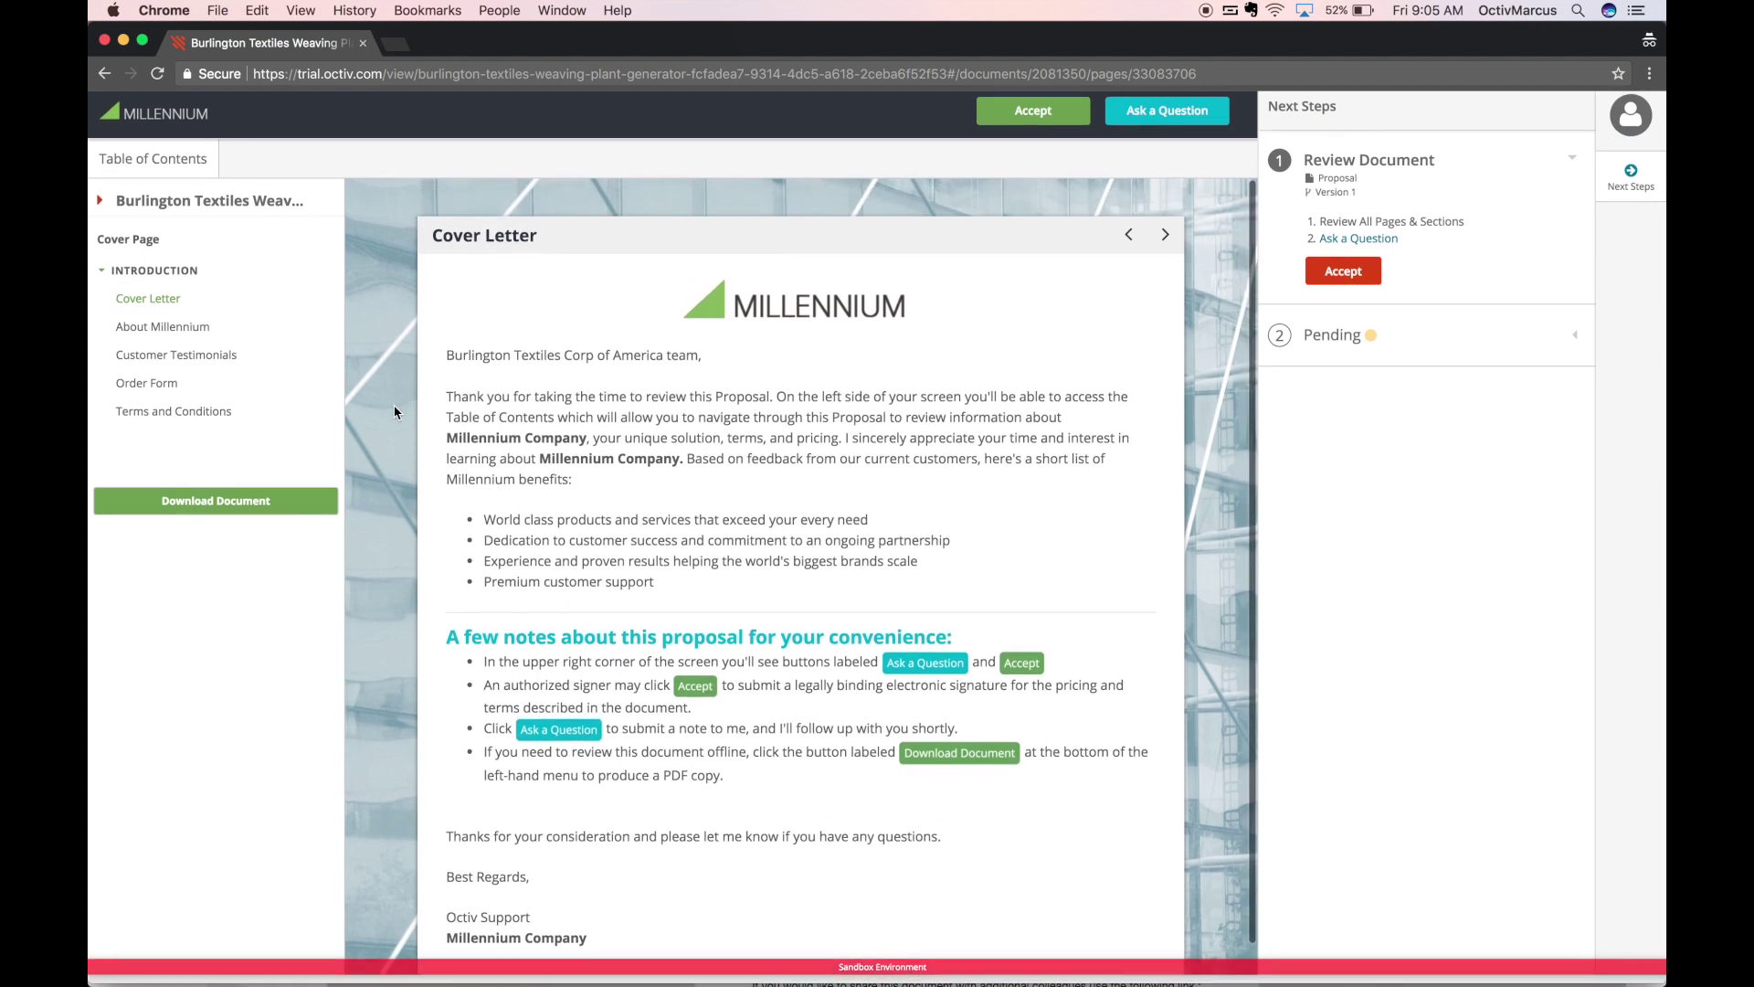
pyautogui.click(193, 334)
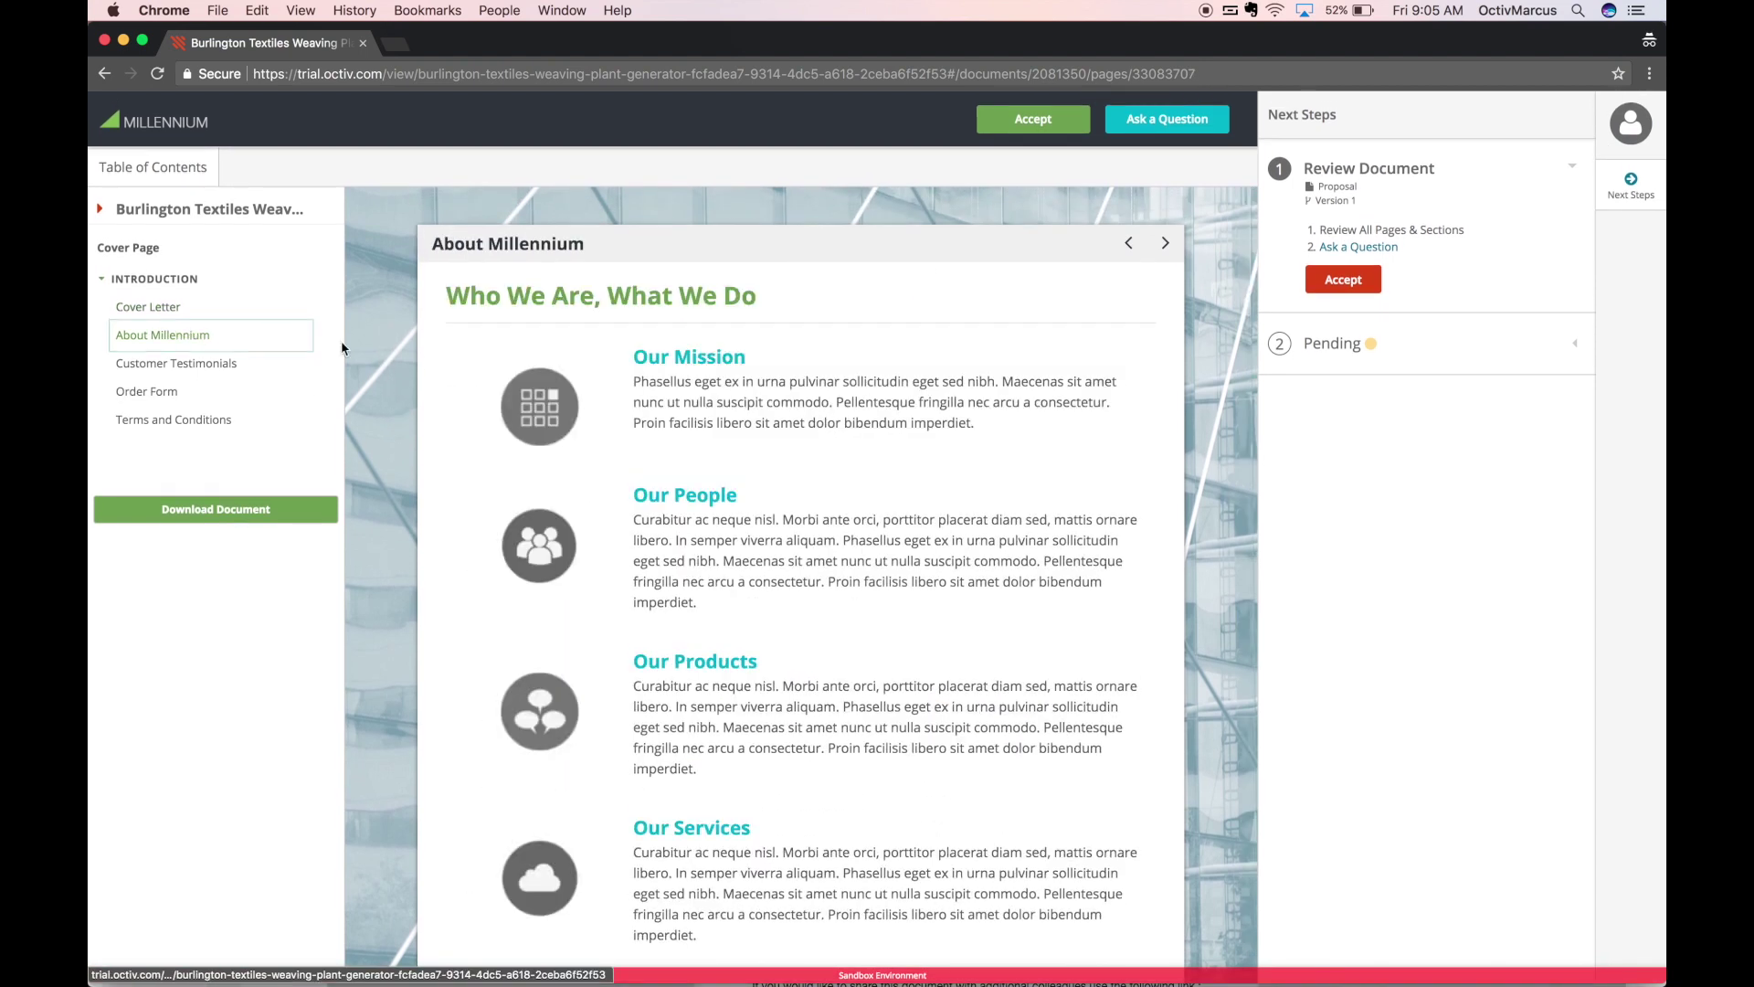
pyautogui.click(201, 364)
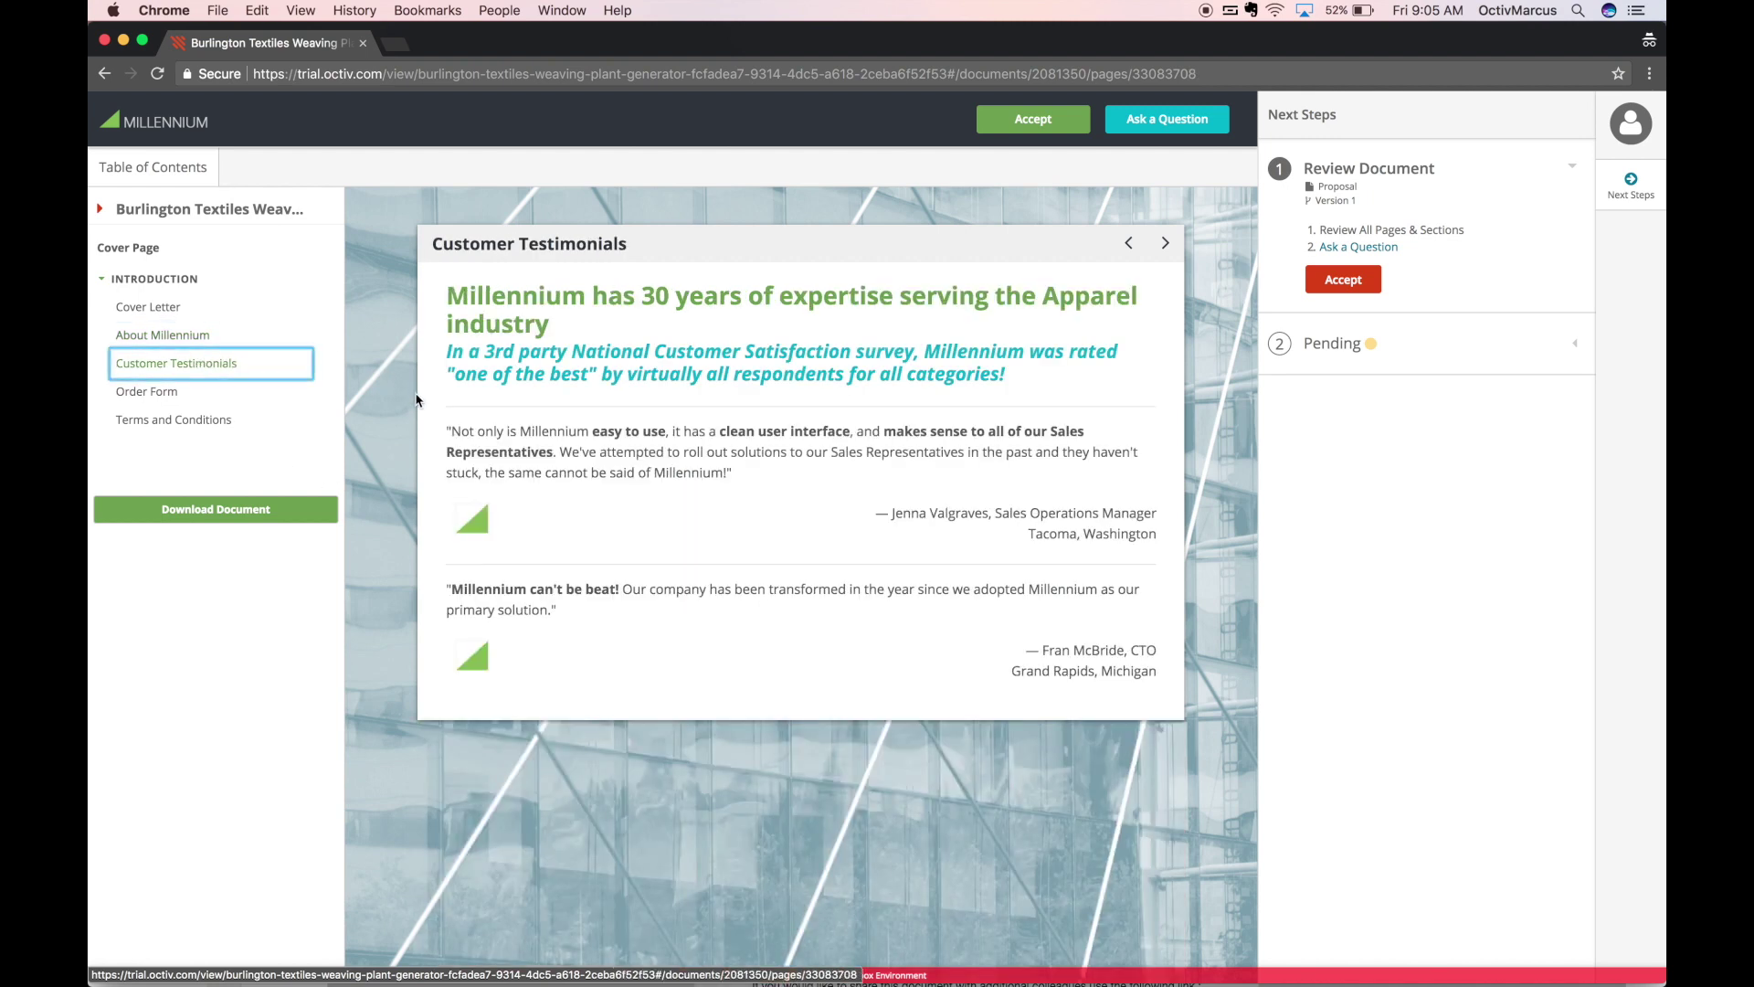
# Review the Order Form and Terms and Conditions, ending on the $1,065,000.00 Order Form.
pyautogui.click(232, 401)
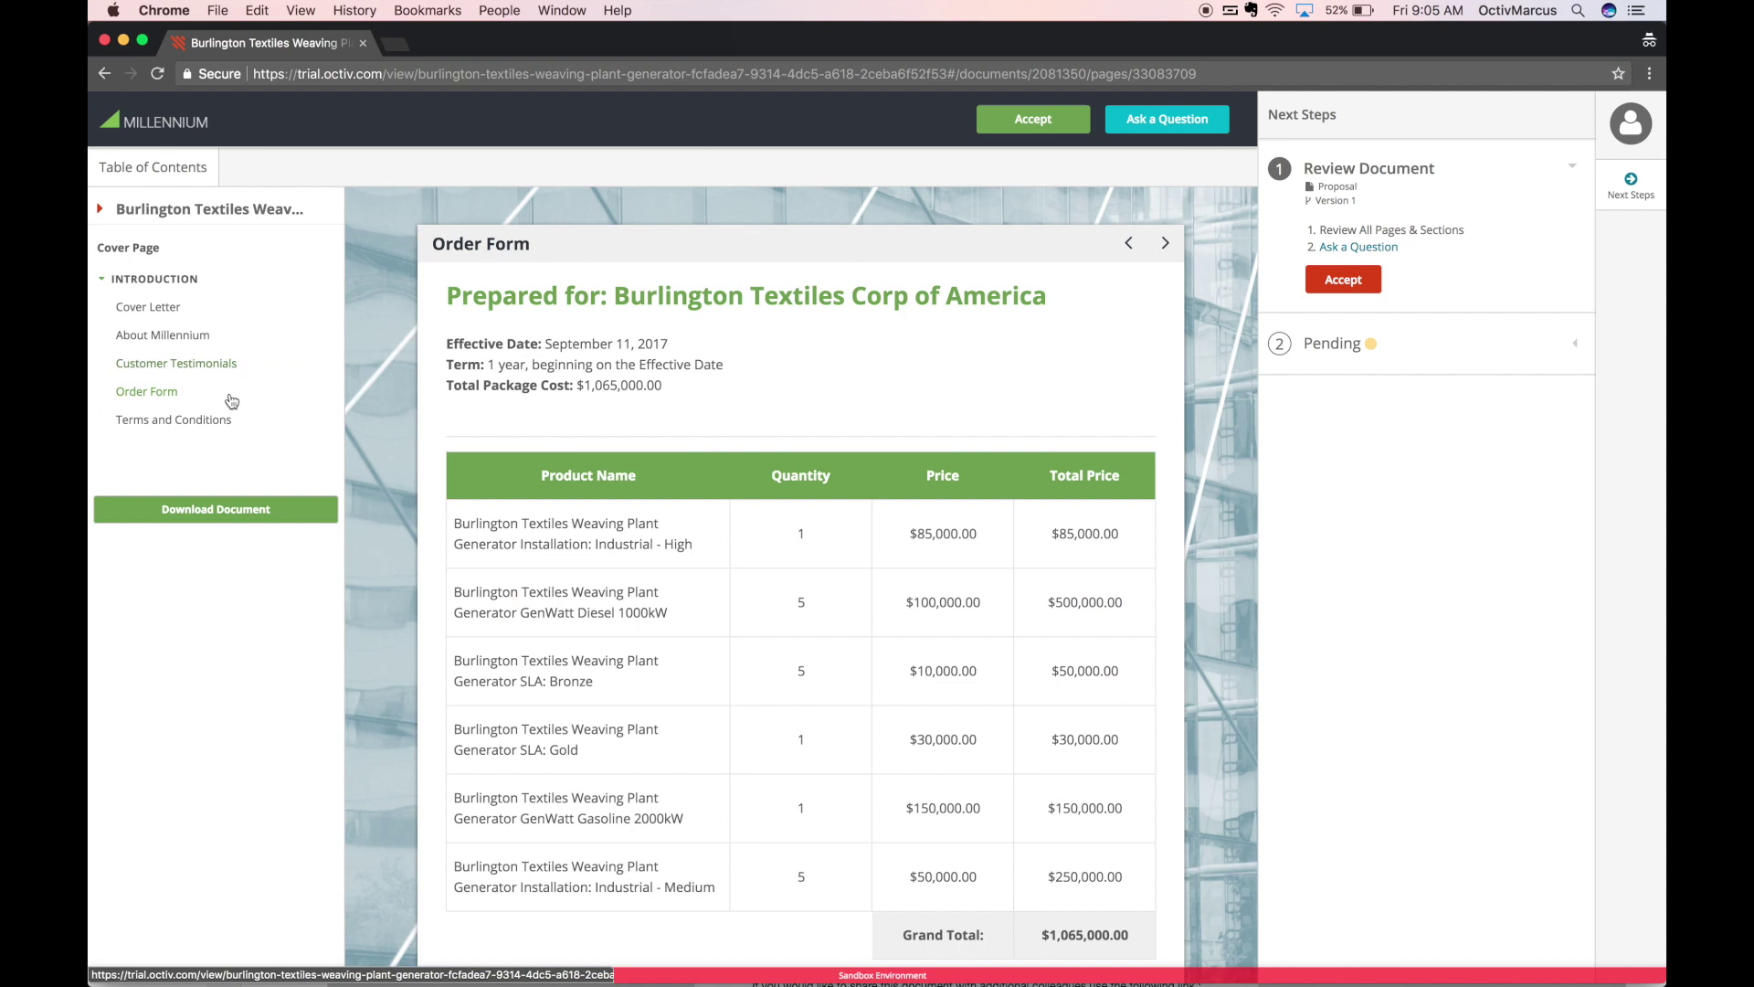
pyautogui.scroll(-1, 403, 414)
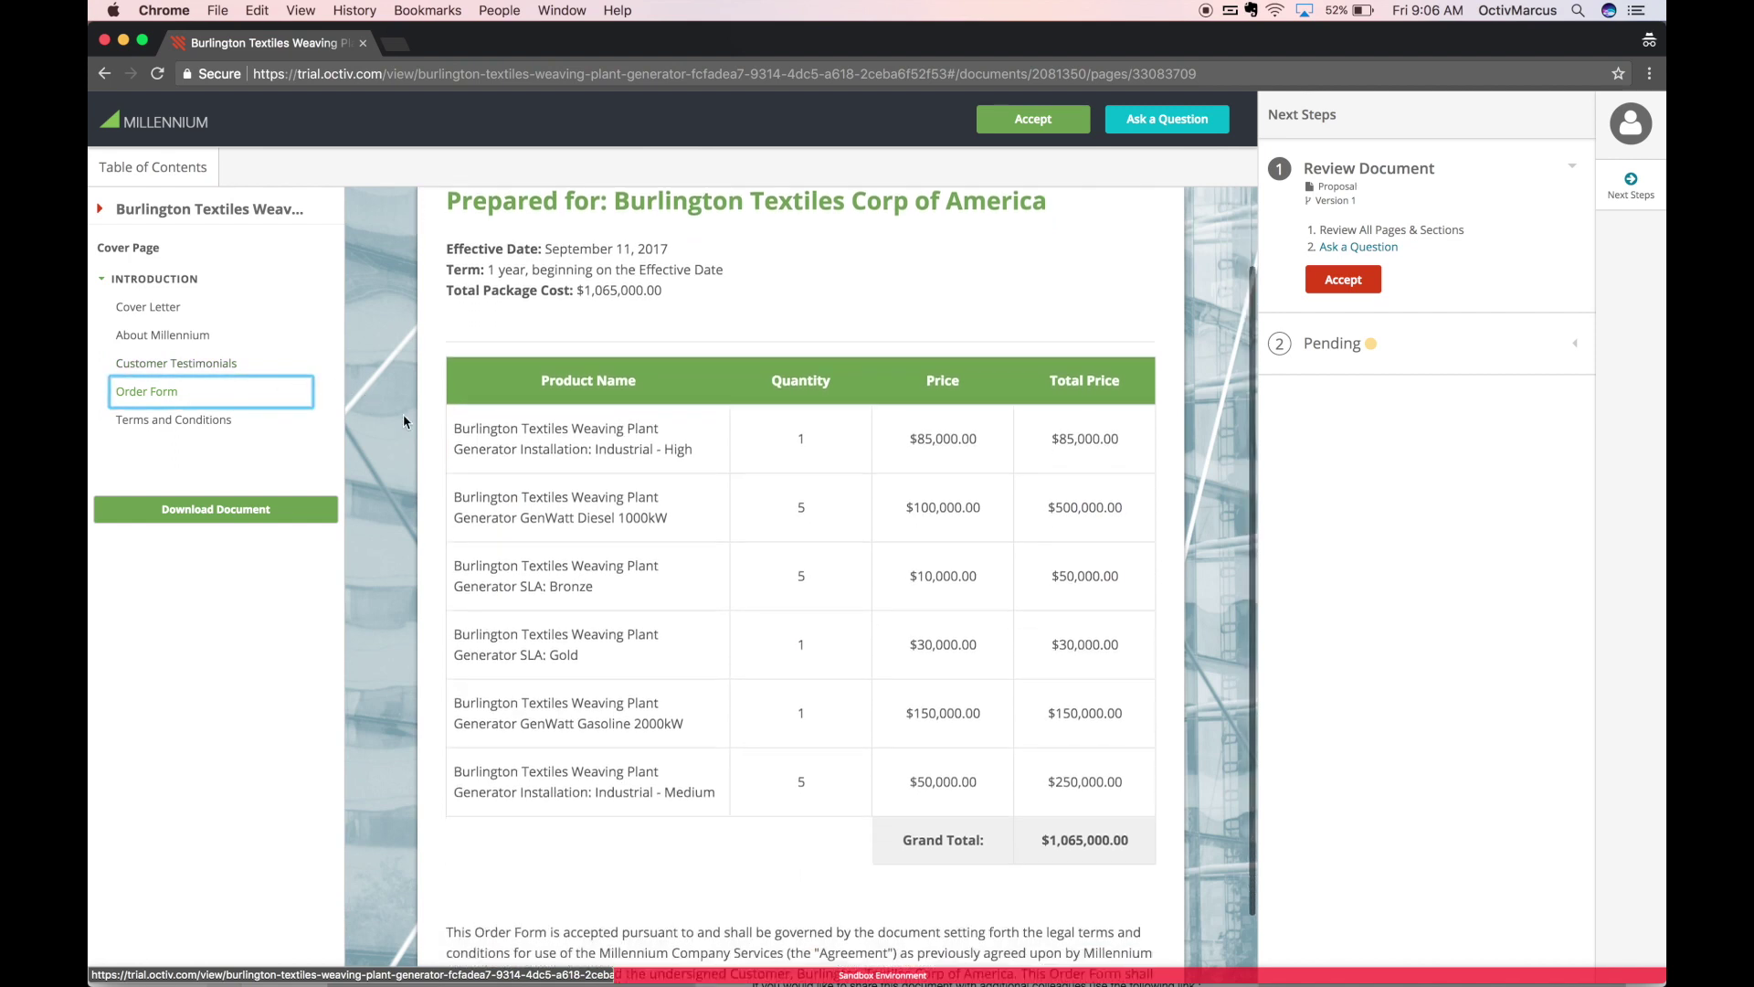
pyautogui.scroll(-2, 403, 414)
pyautogui.scroll(3, 403, 420)
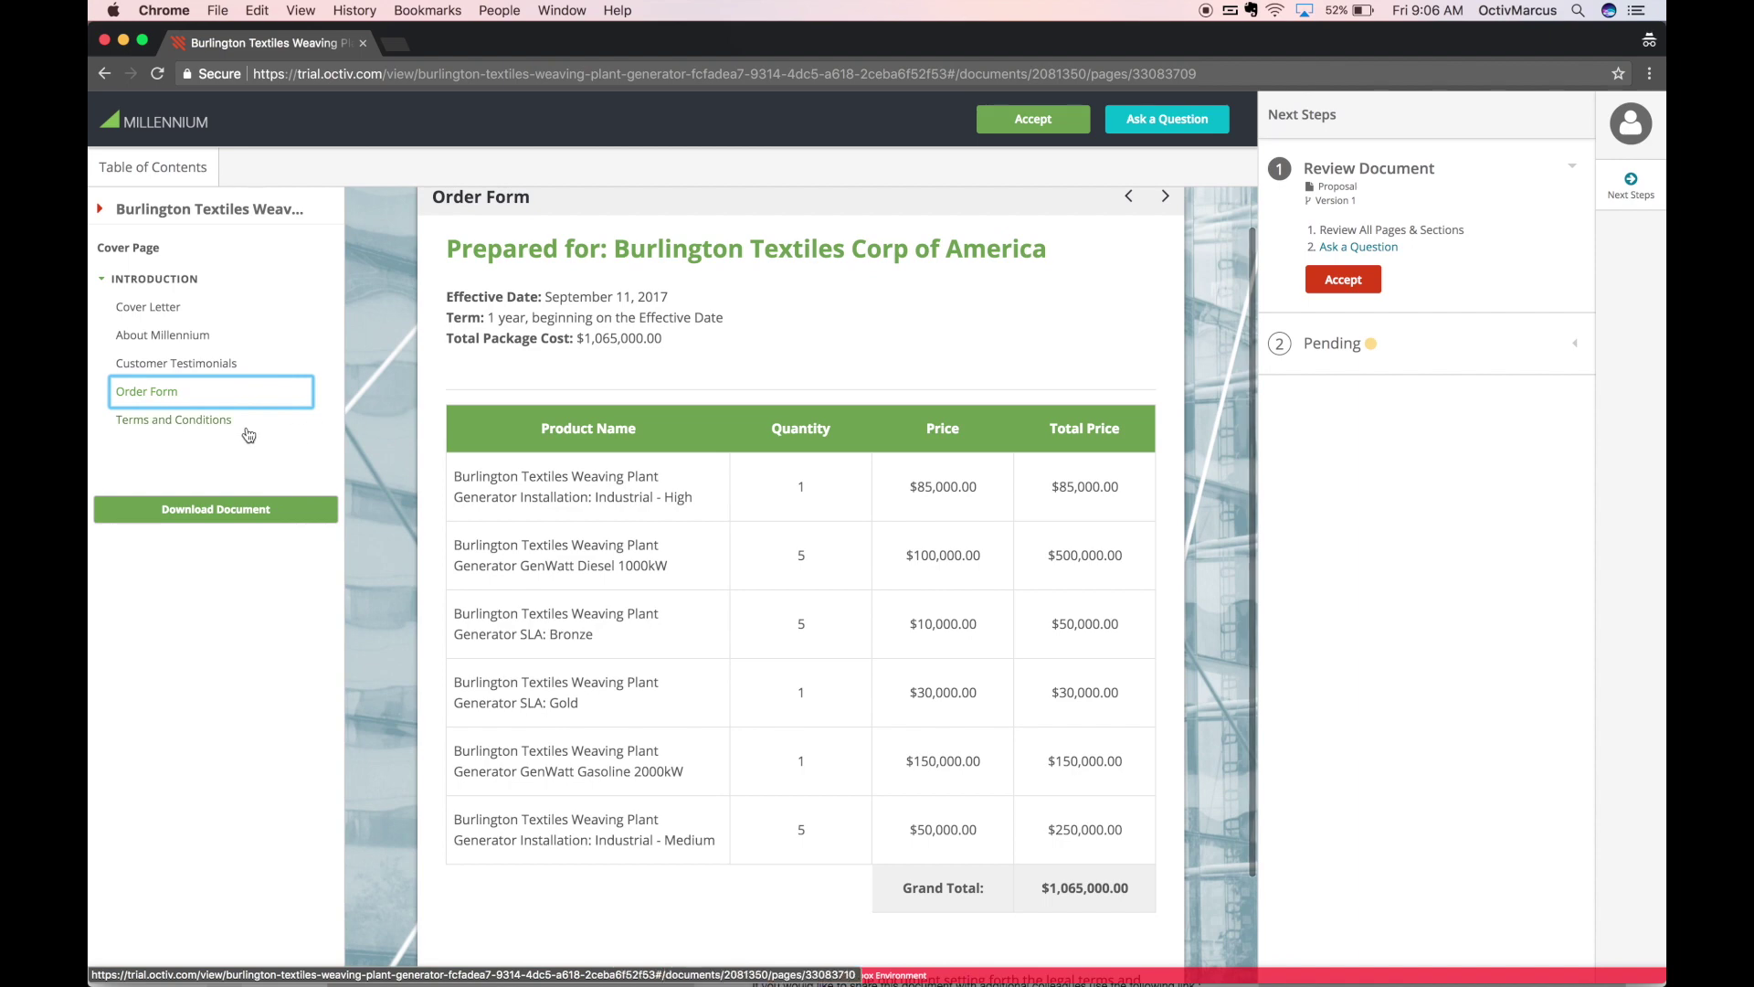
pyautogui.click(236, 427)
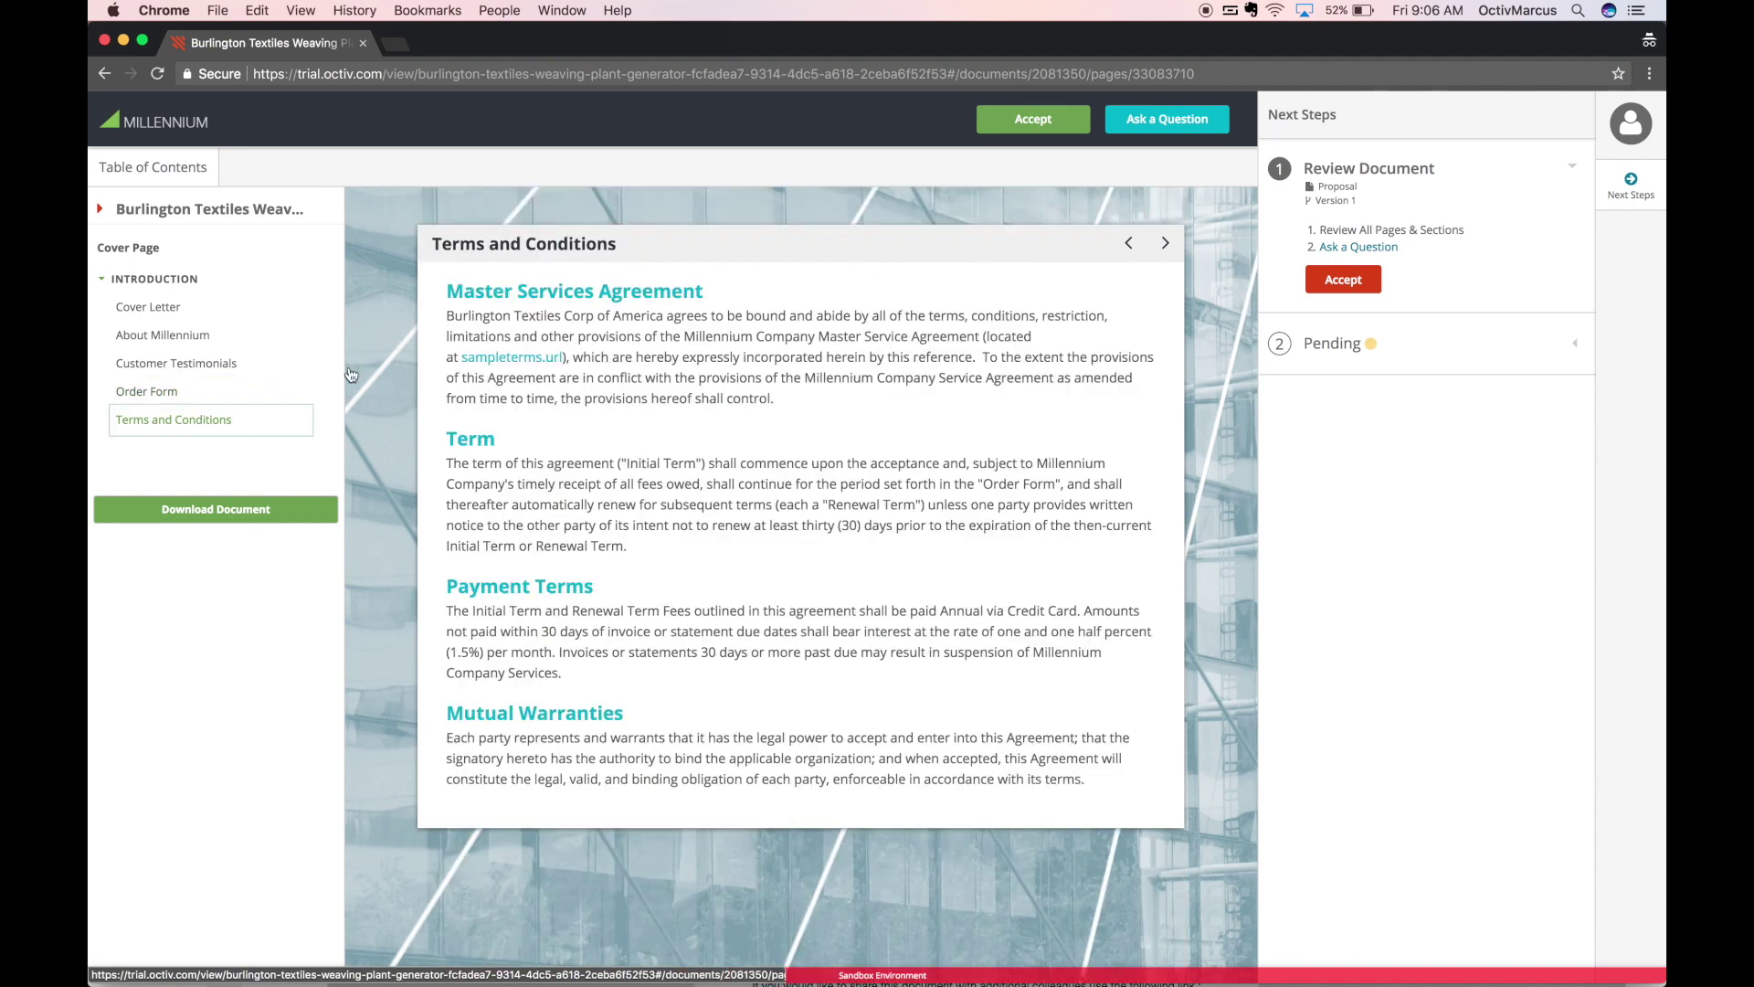
pyautogui.click(191, 395)
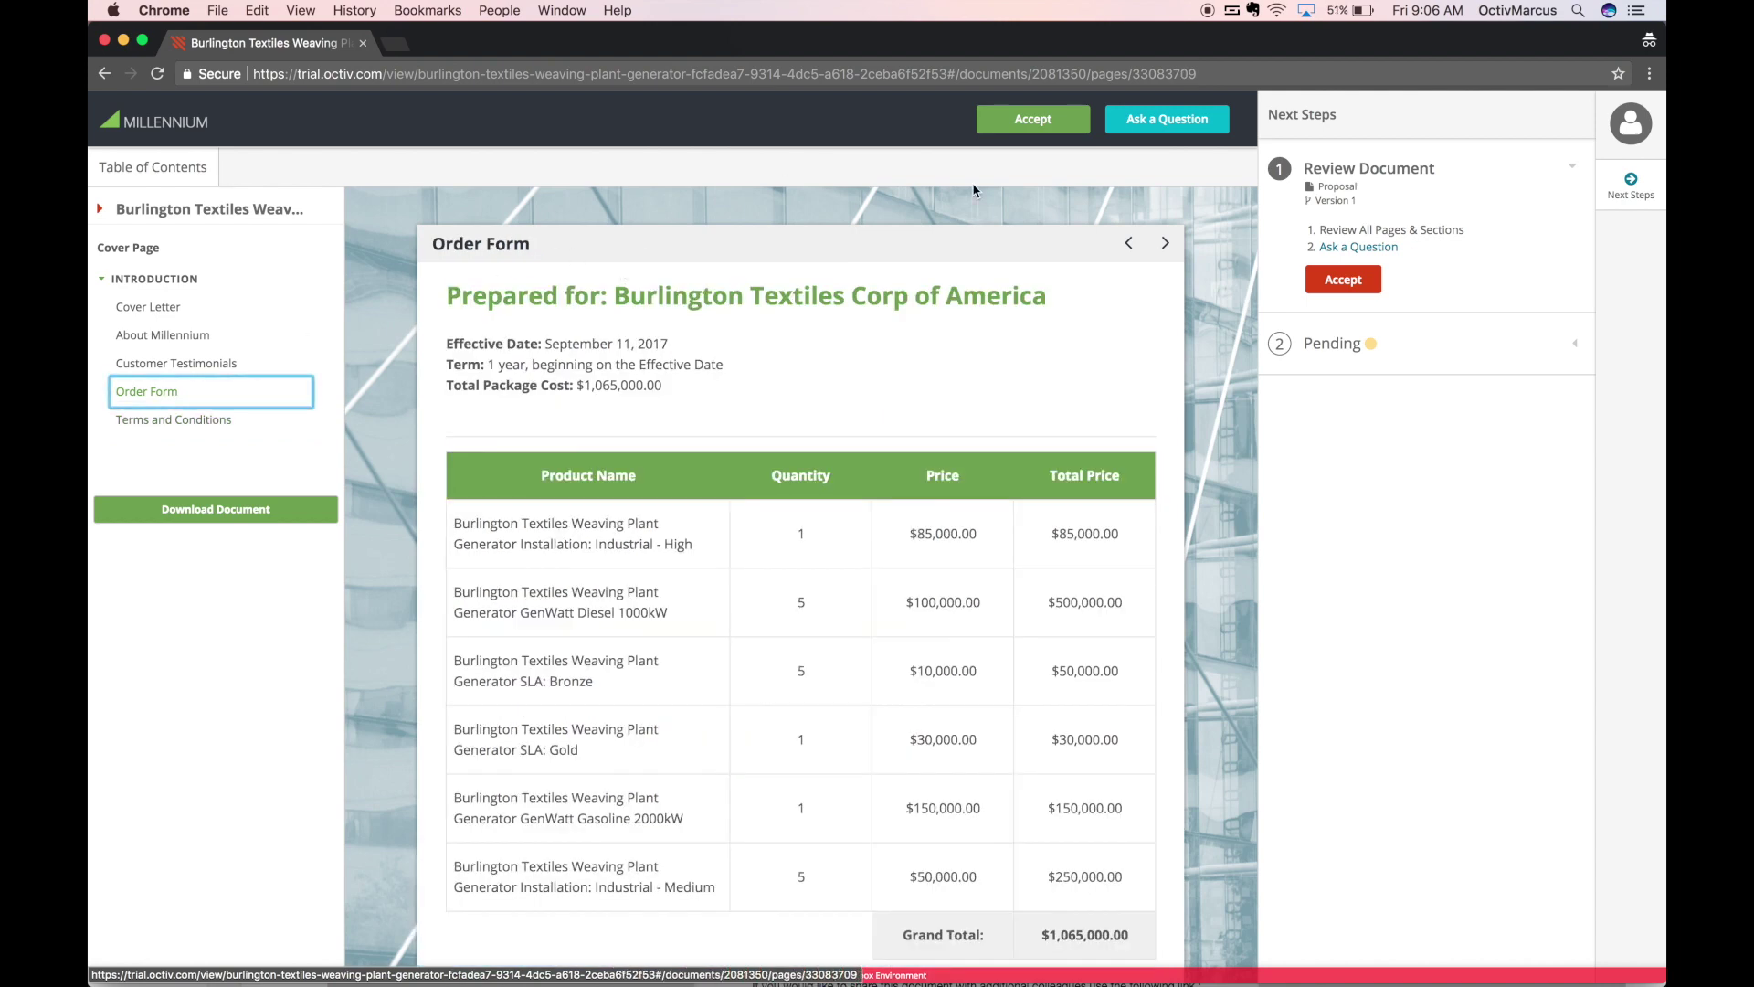
# Accept and e-sign the proposal after agreeing to sign electronically, then close the signer's window.
pyautogui.click(1027, 124)
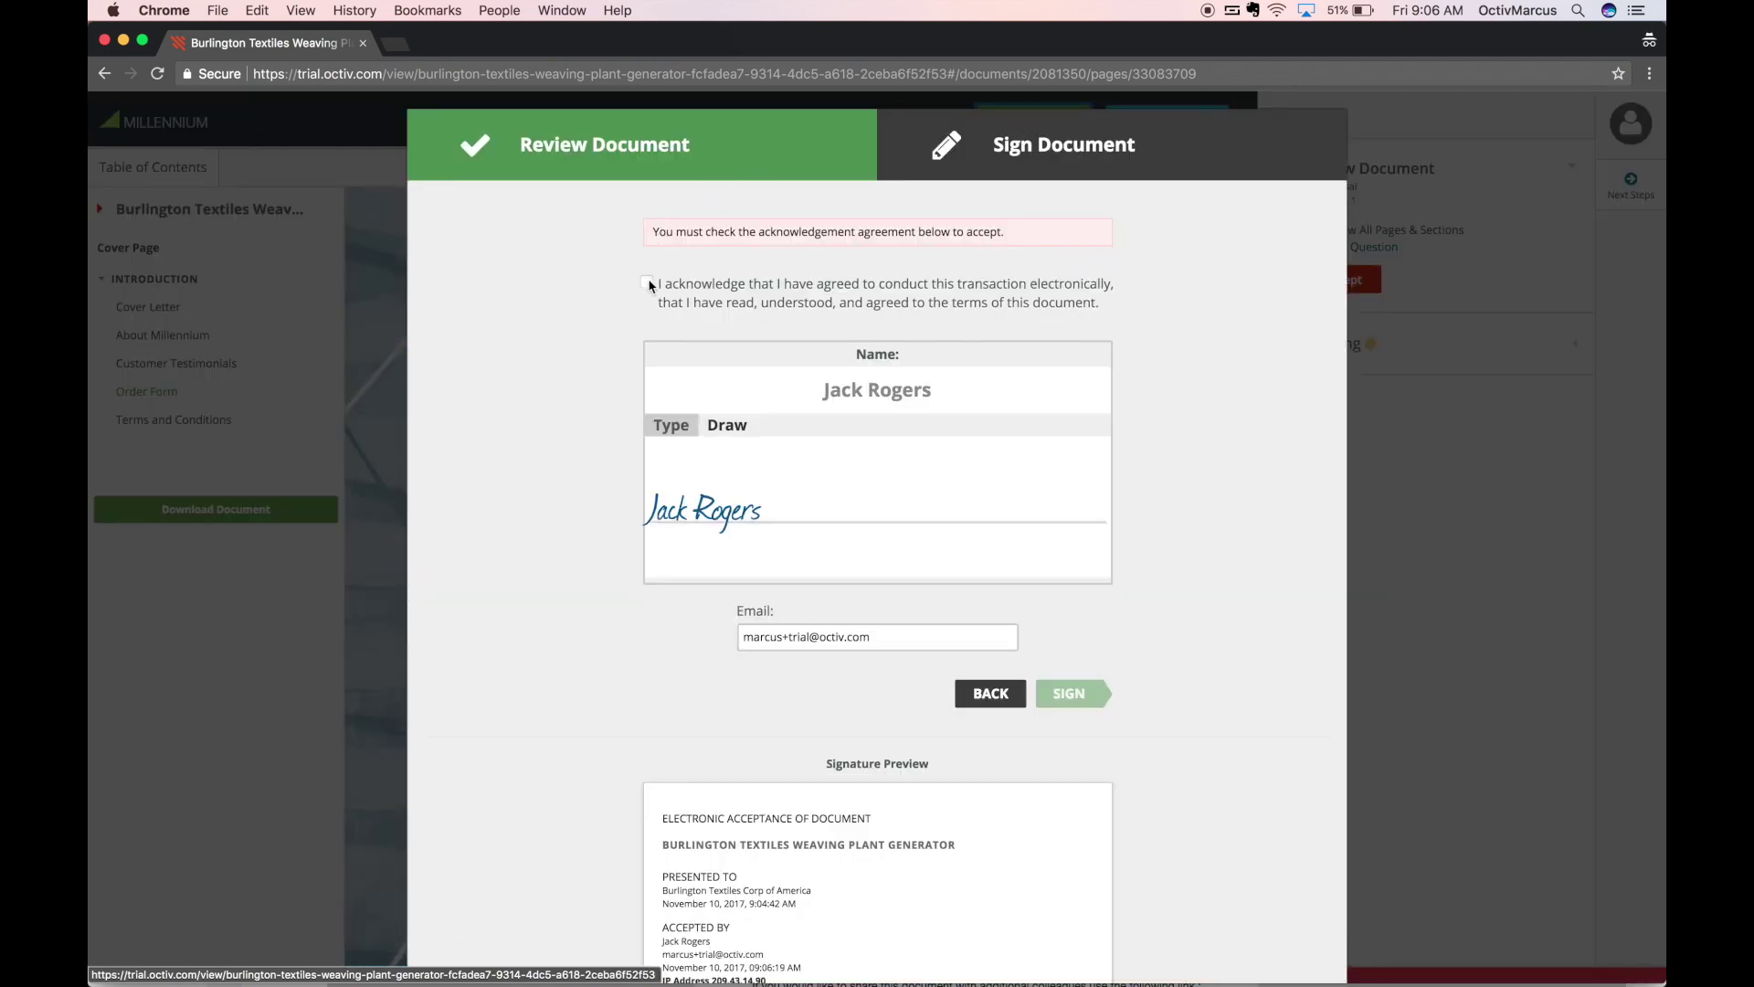
pyautogui.click(648, 282)
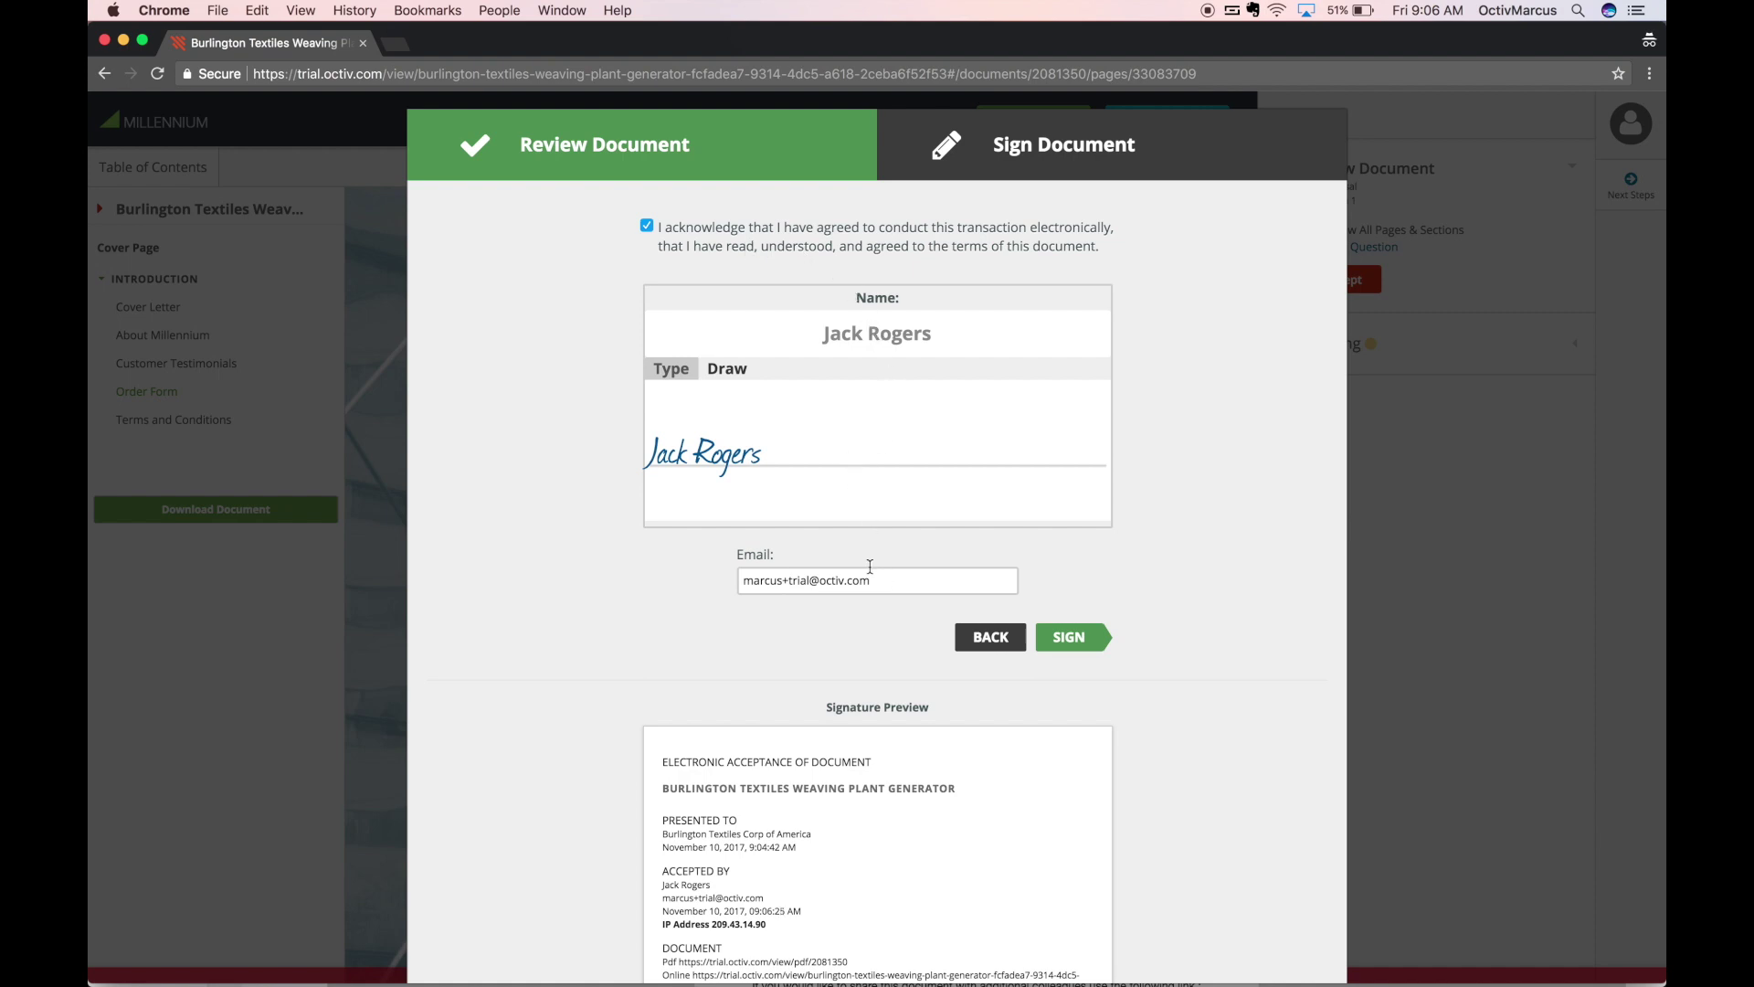
pyautogui.click(1085, 647)
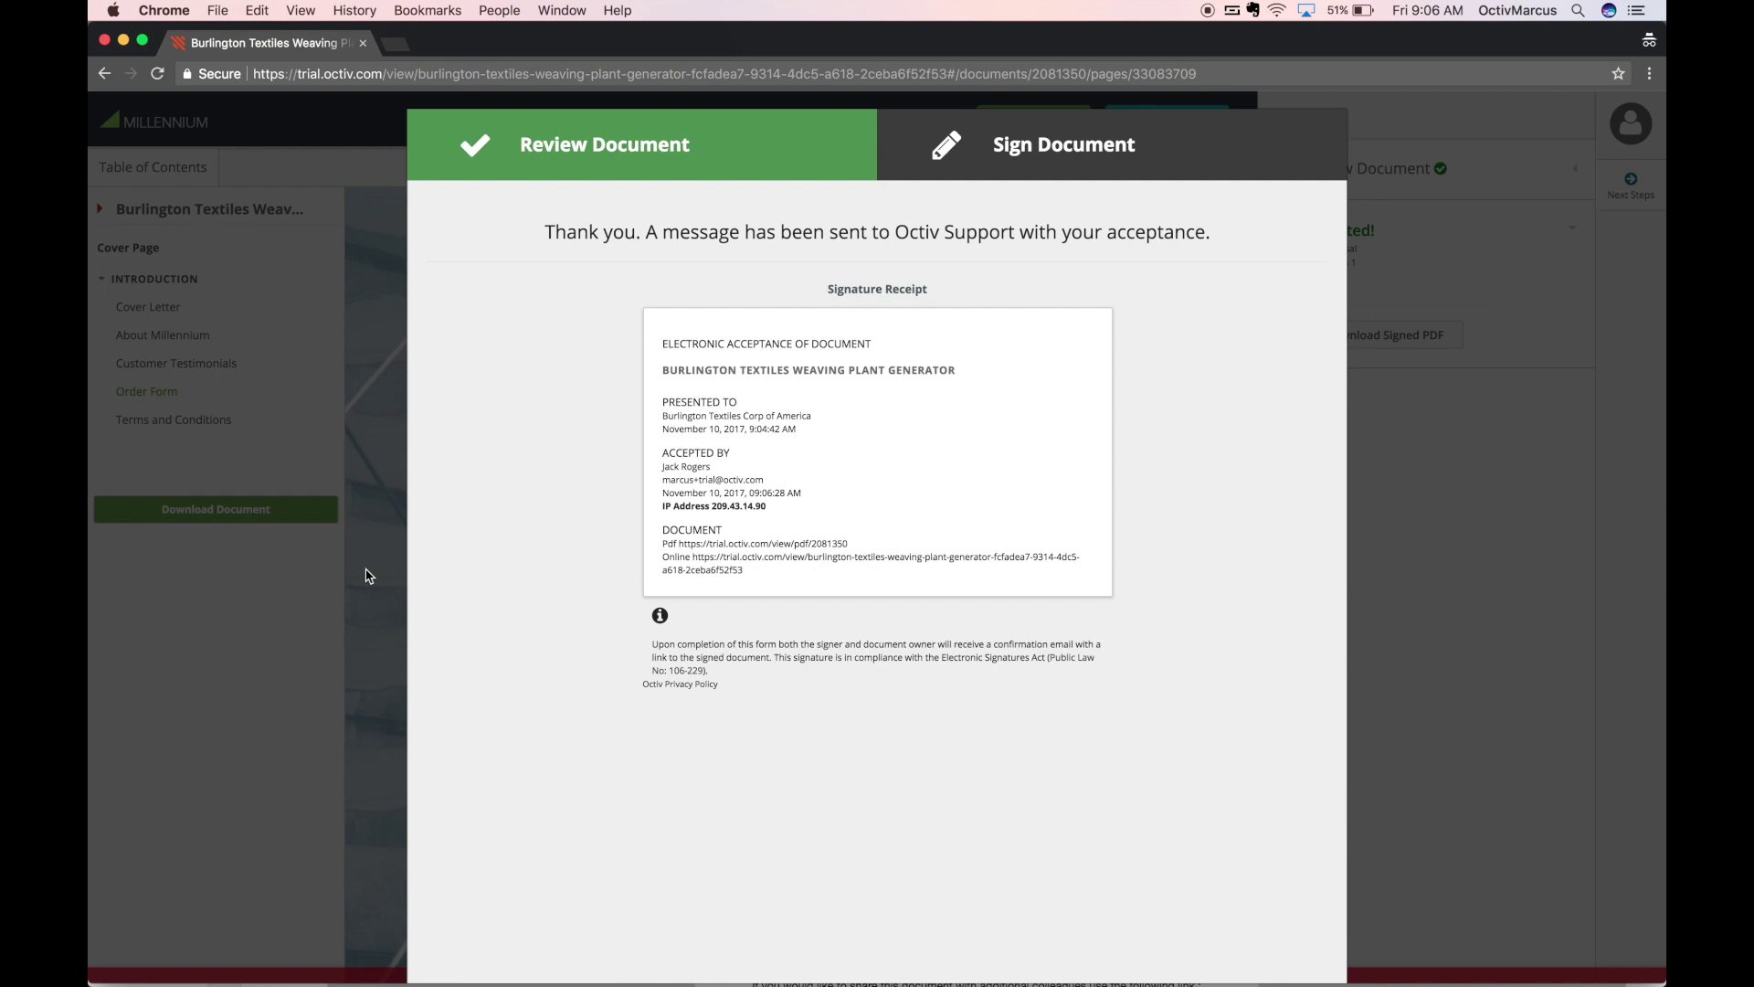
pyautogui.click(368, 576)
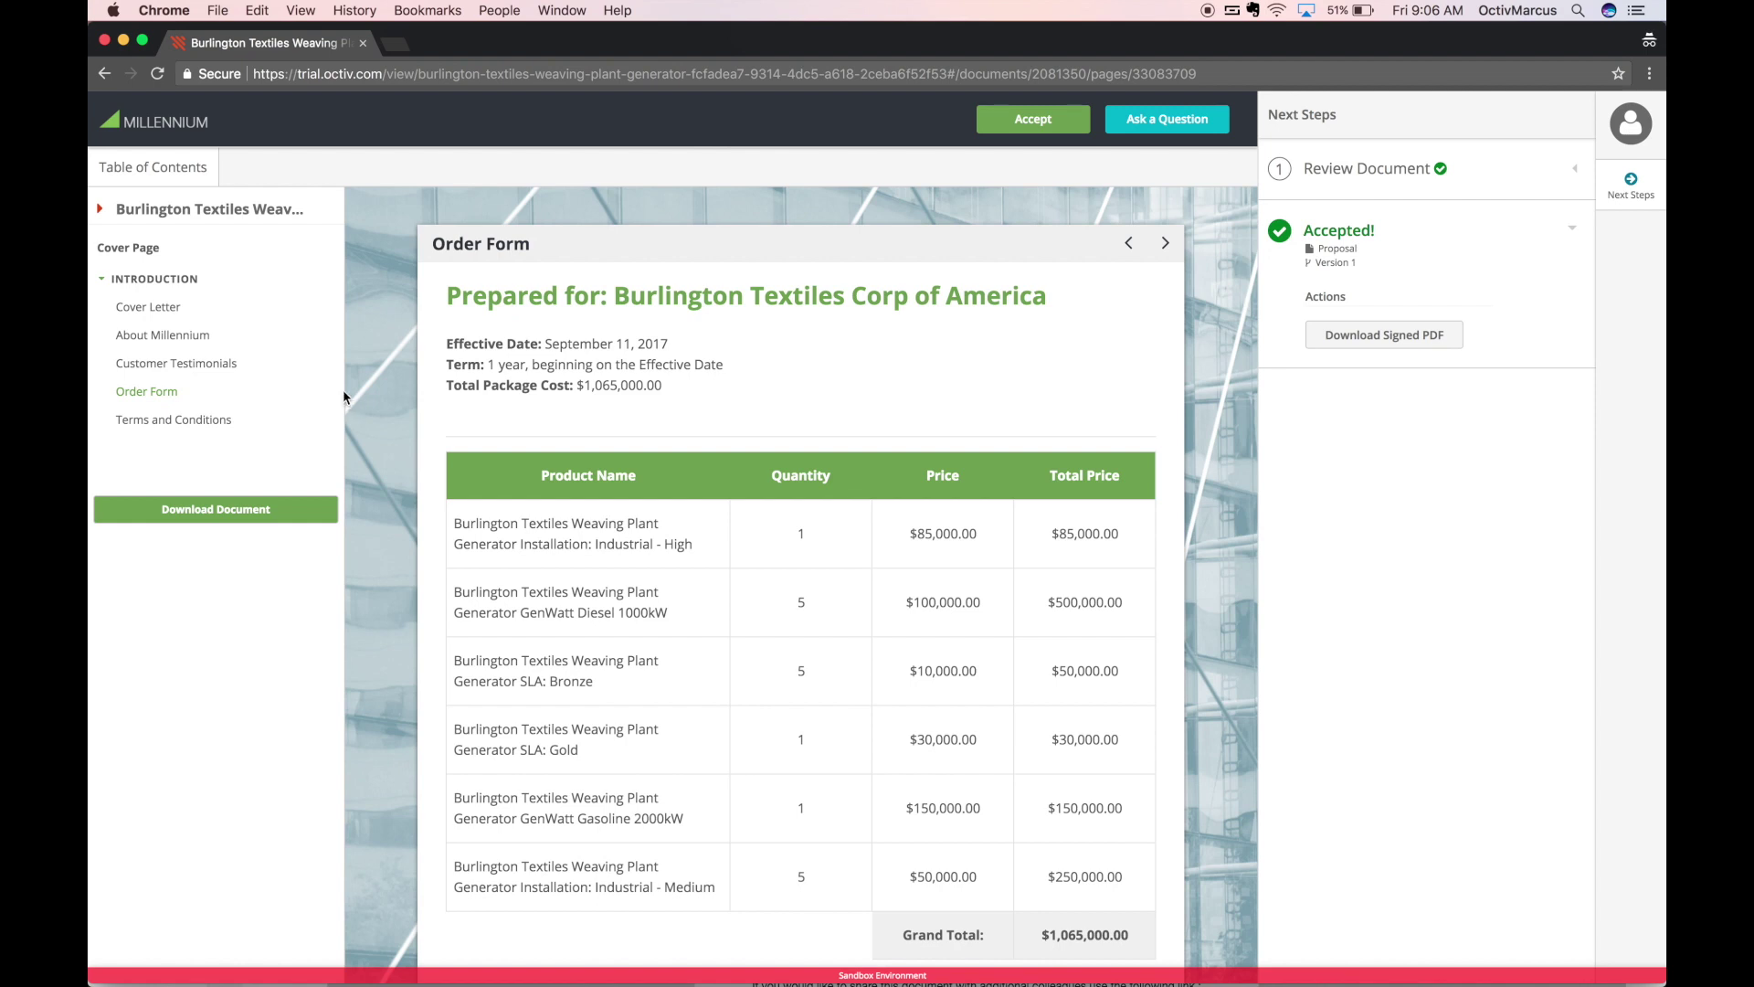
pyautogui.click(105, 42)
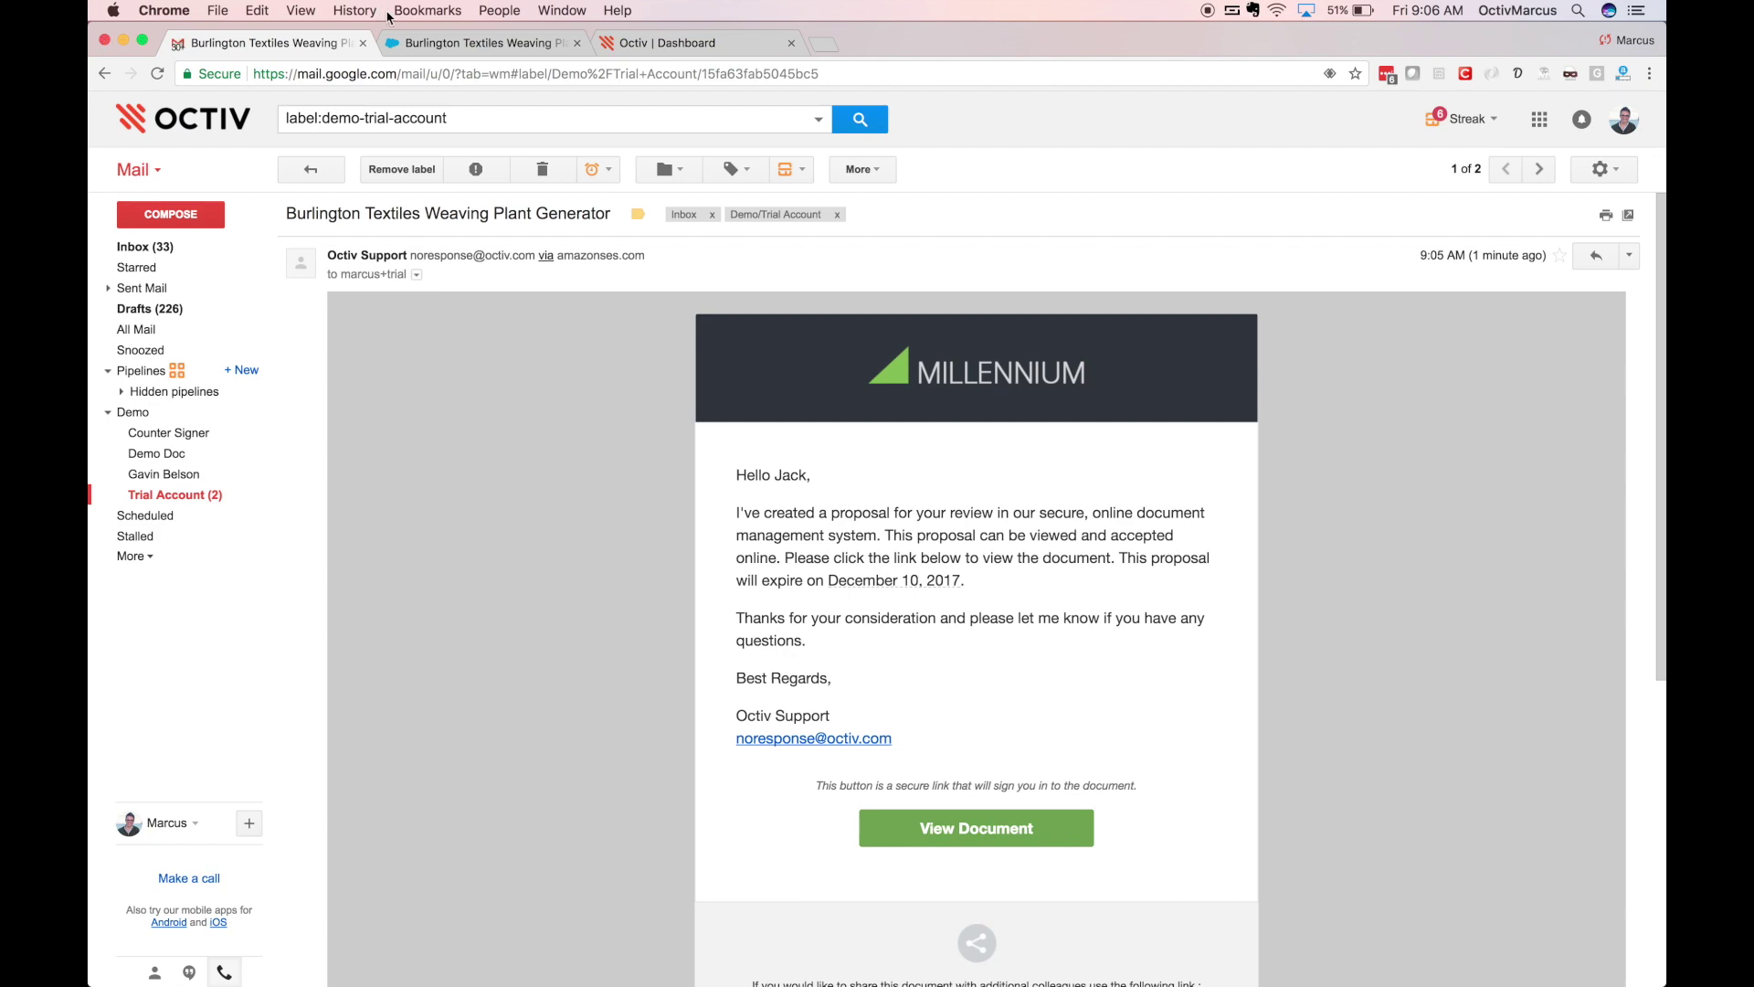
# Return to the Salesforce console tab showing the proposal Accepted with its signer marked Signed.
pyautogui.click(430, 46)
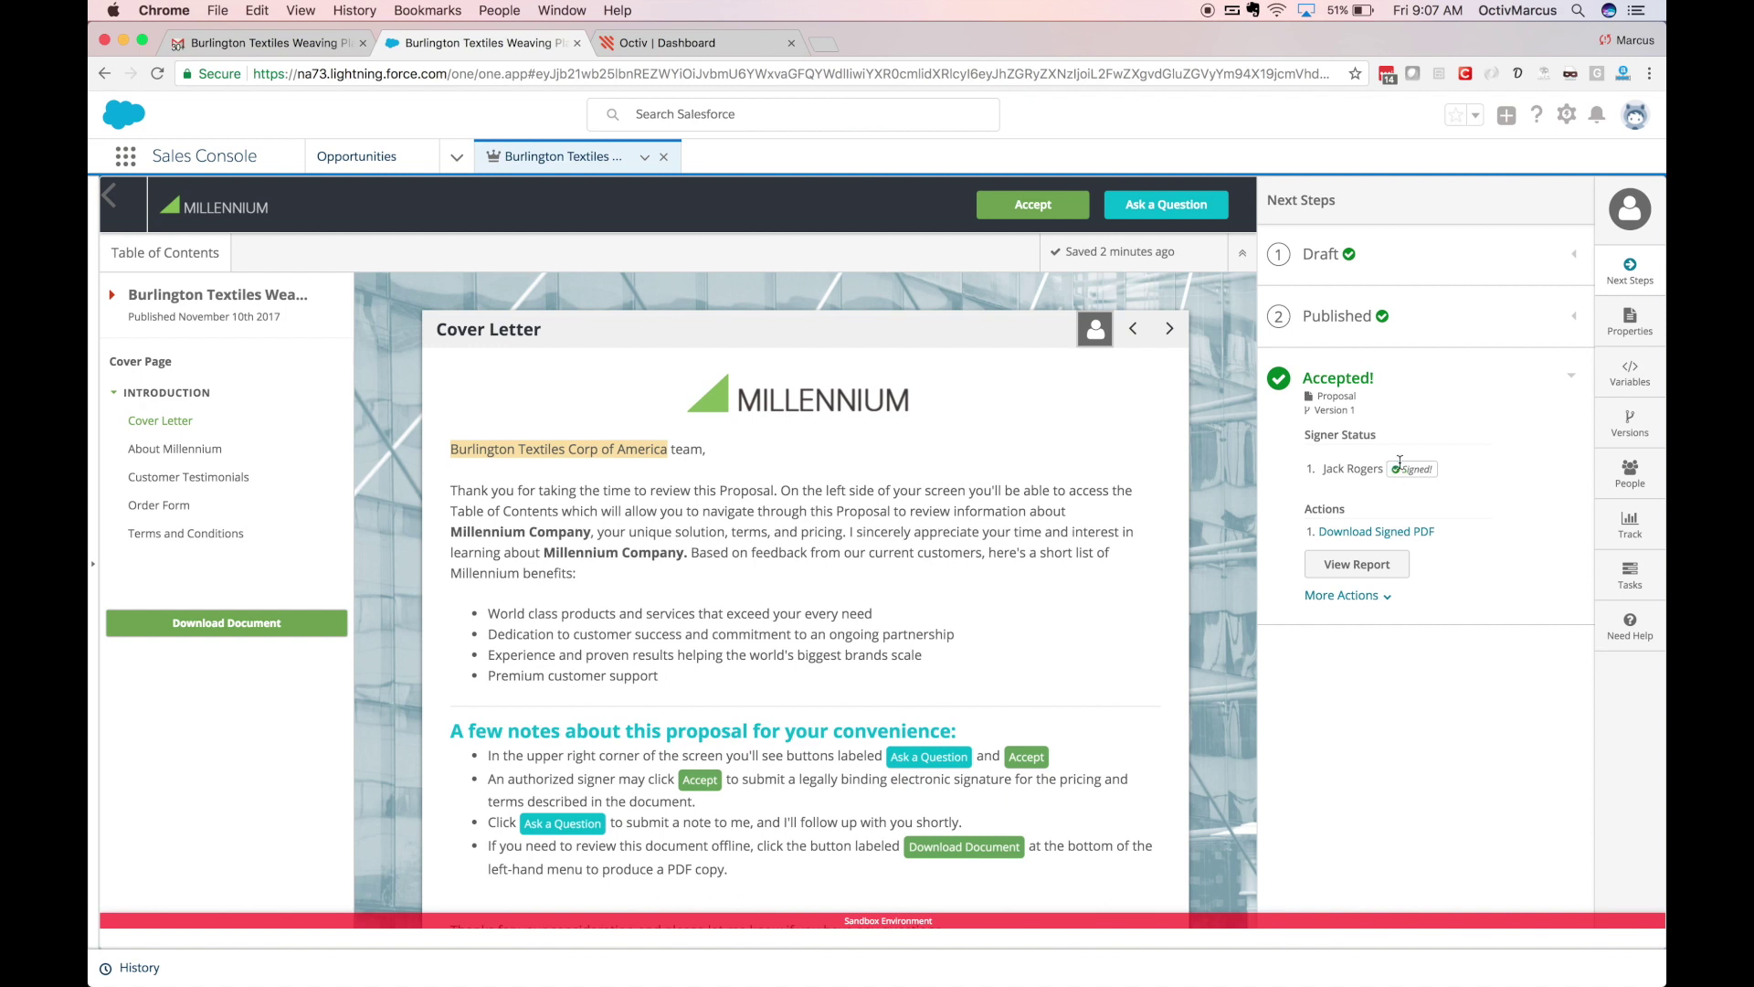
# View the proposal's per-section engagement times for All Recipients on the report's Content tab.
pyautogui.click(1361, 573)
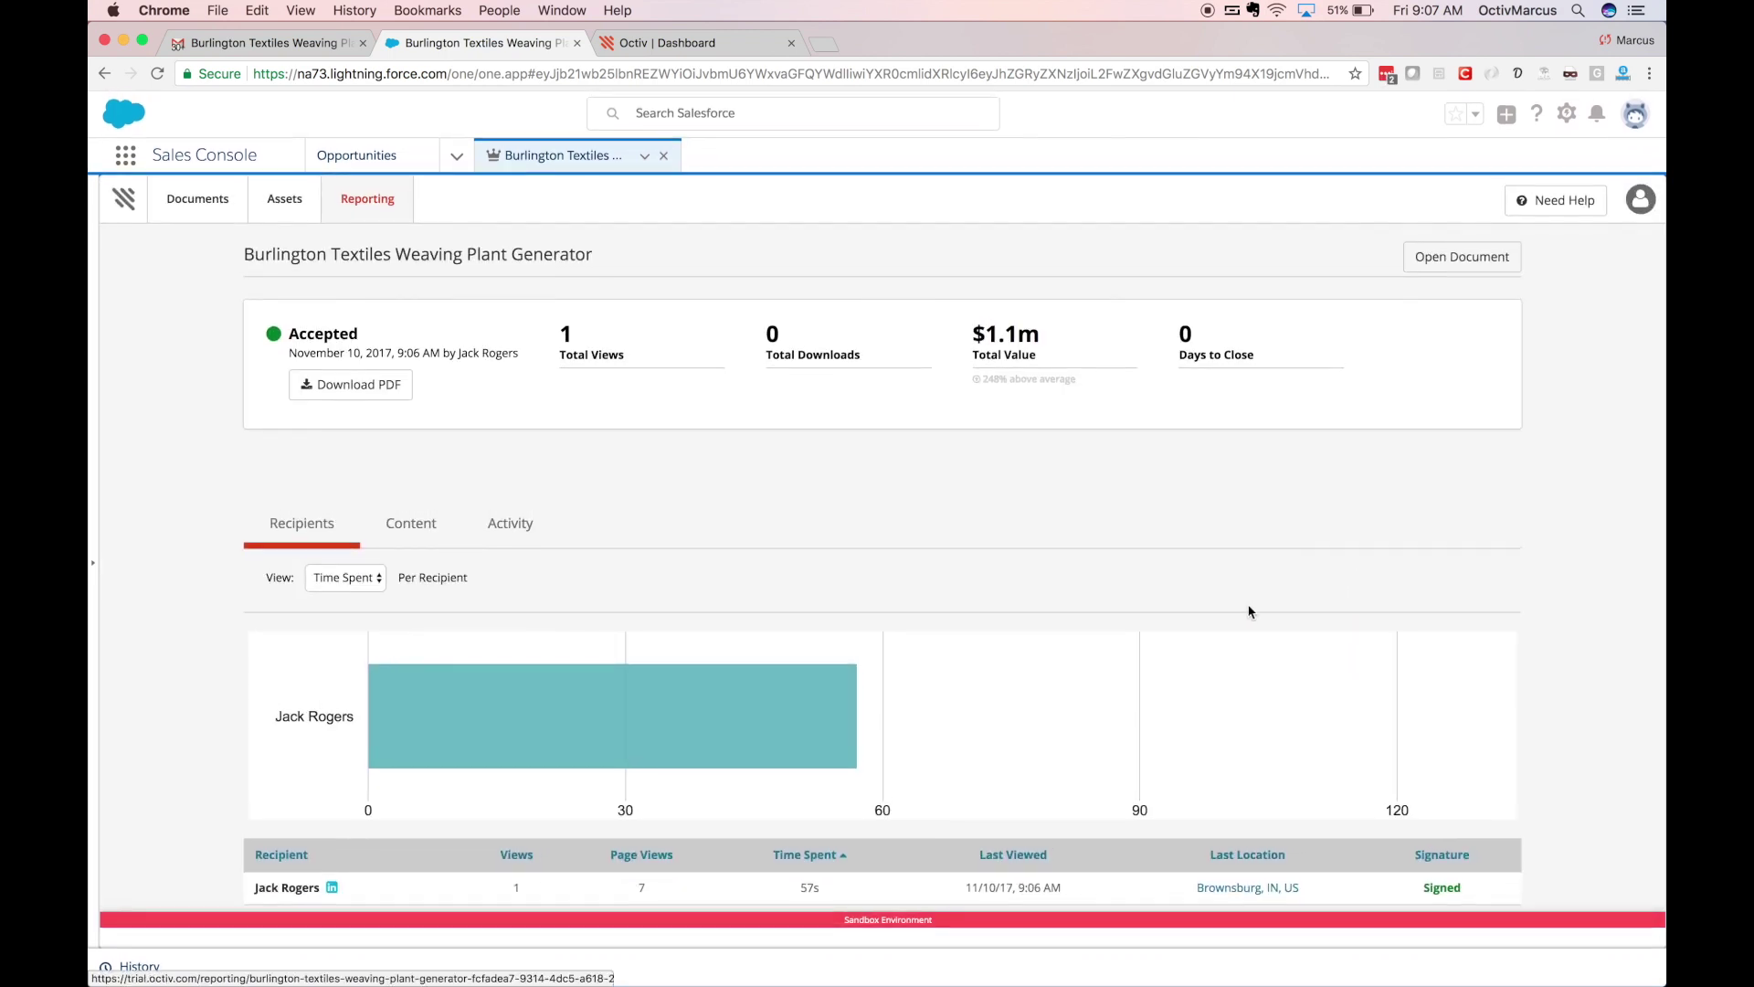
pyautogui.moveTo(759, 689)
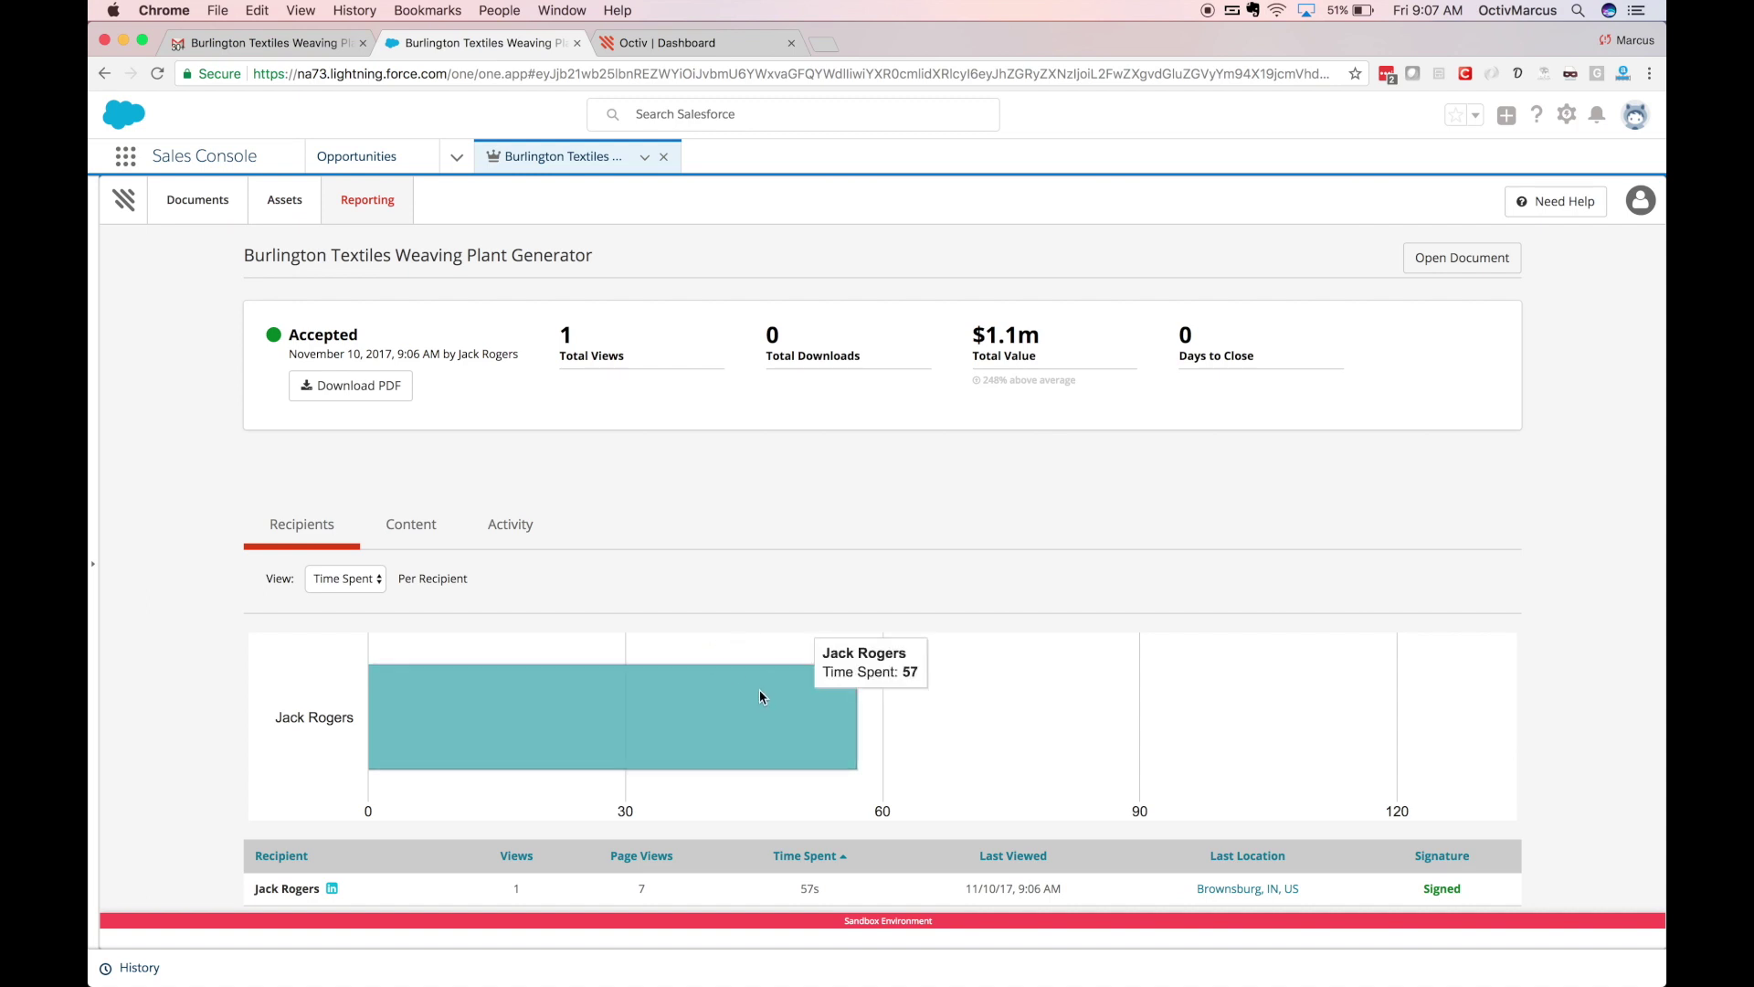
pyautogui.click(417, 539)
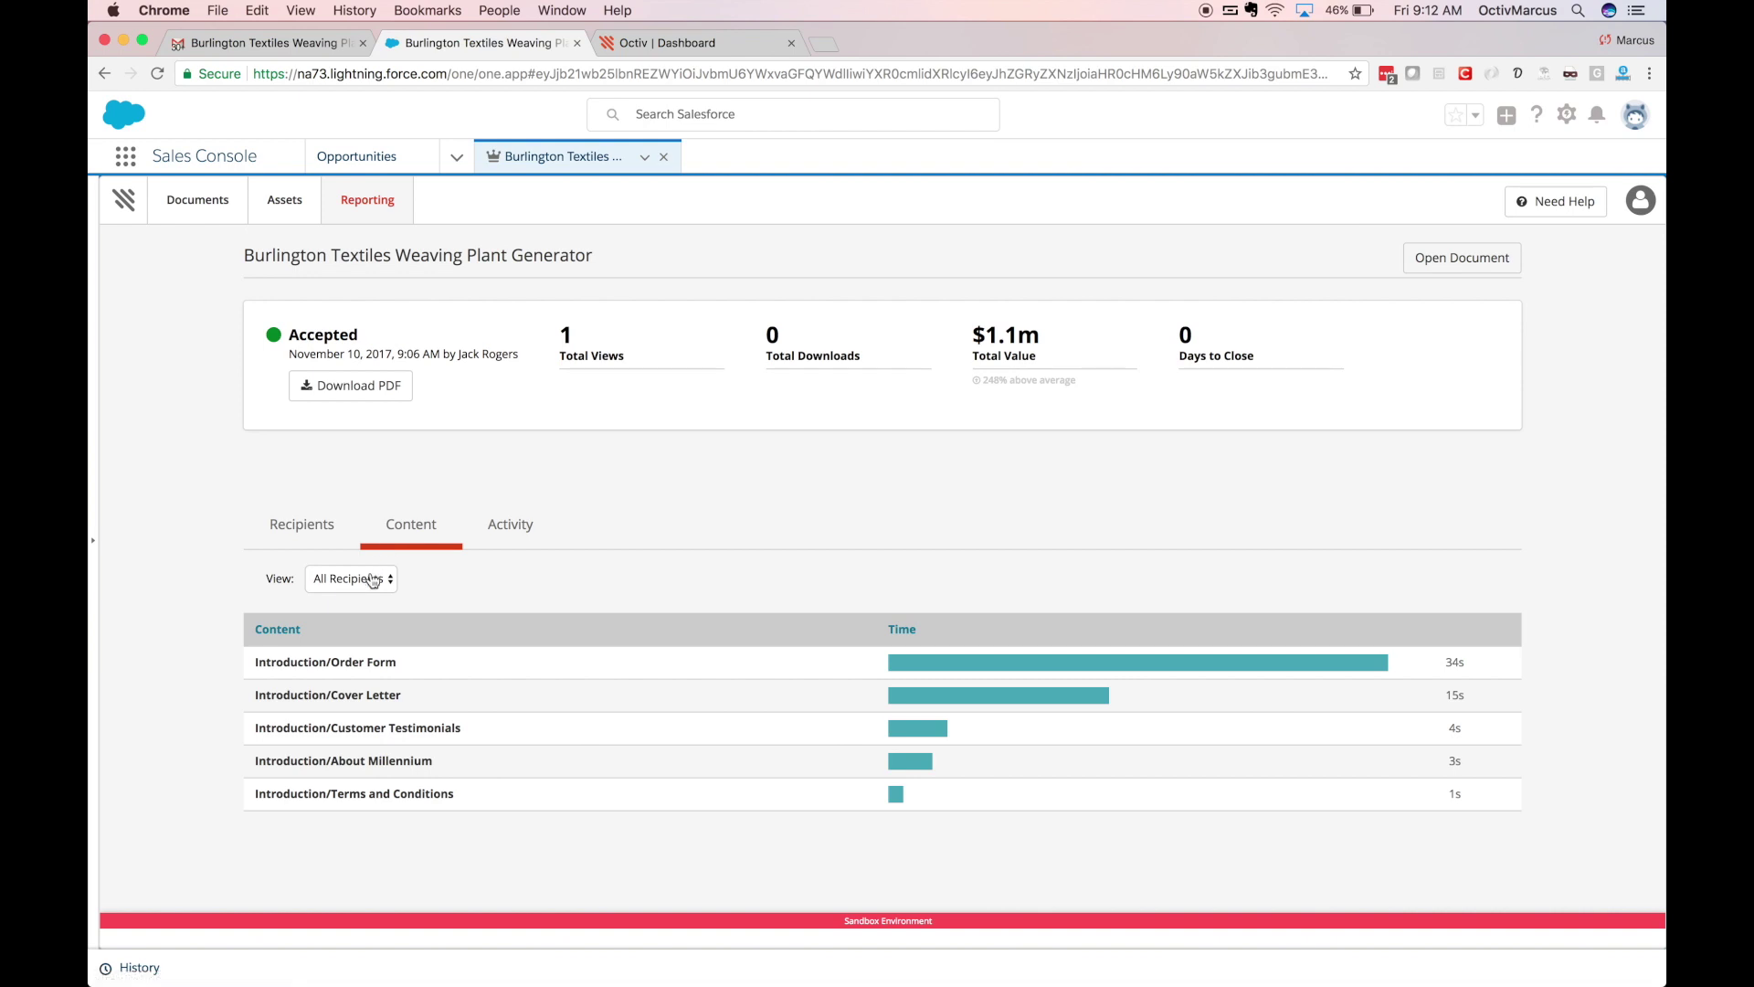
pyautogui.click(370, 580)
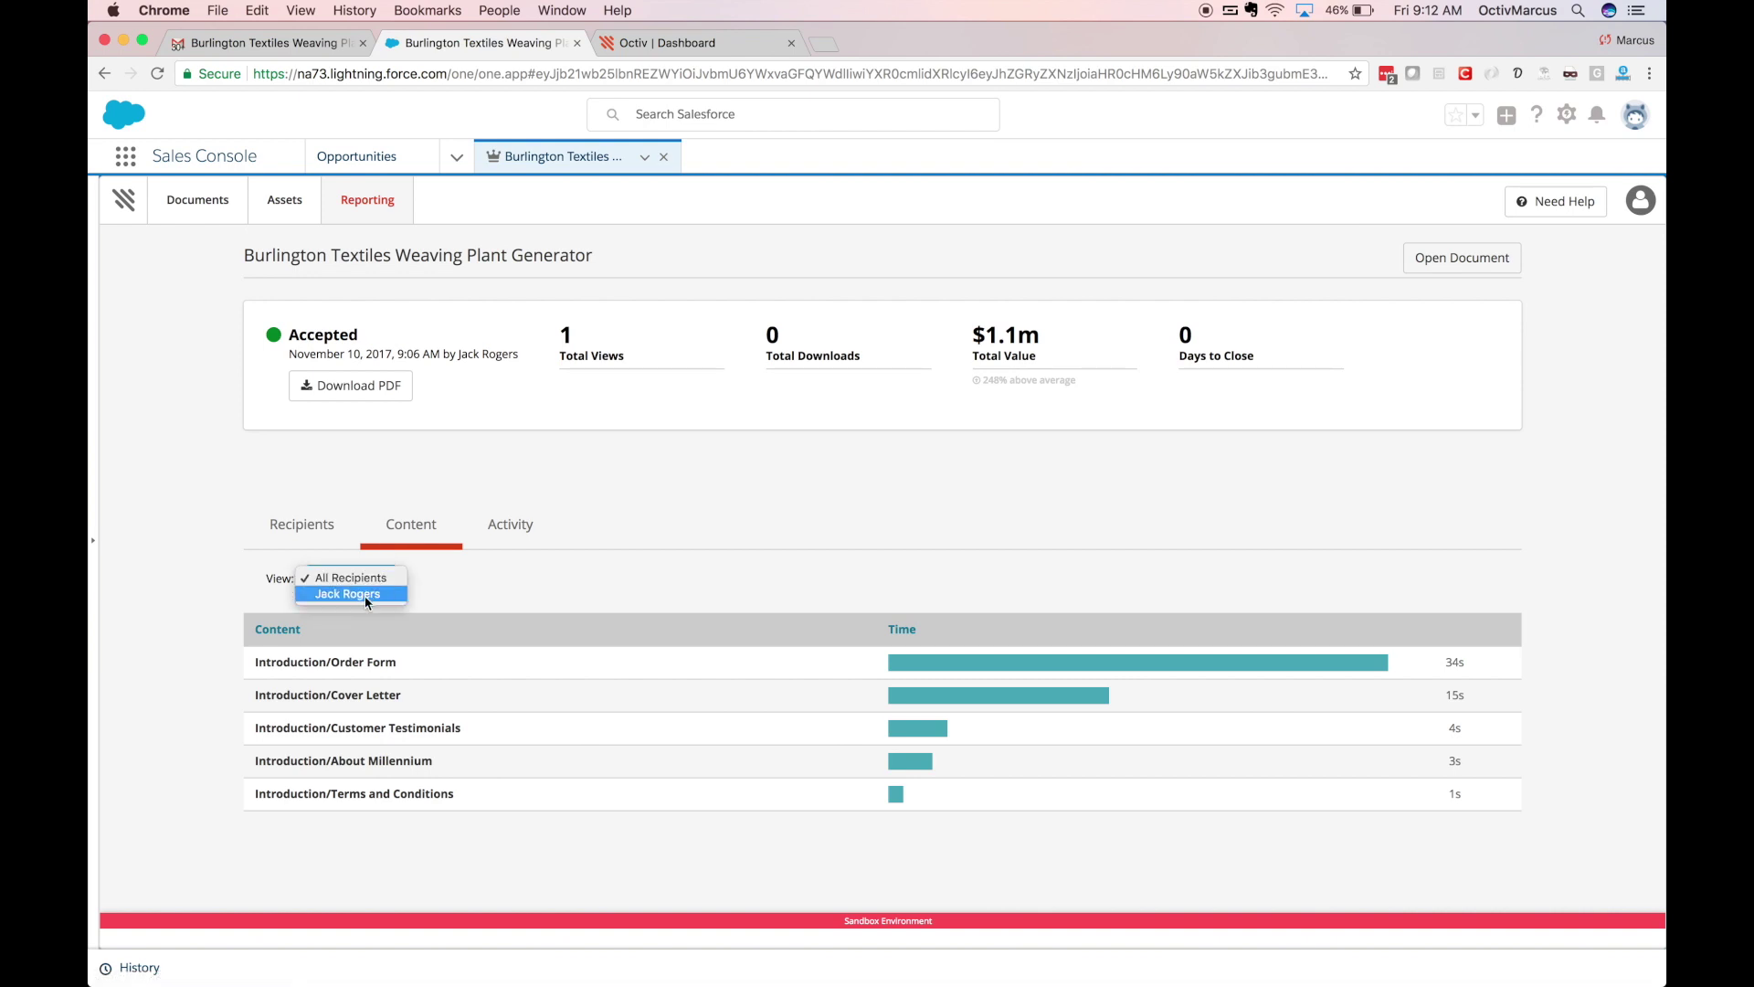
pyautogui.click(406, 544)
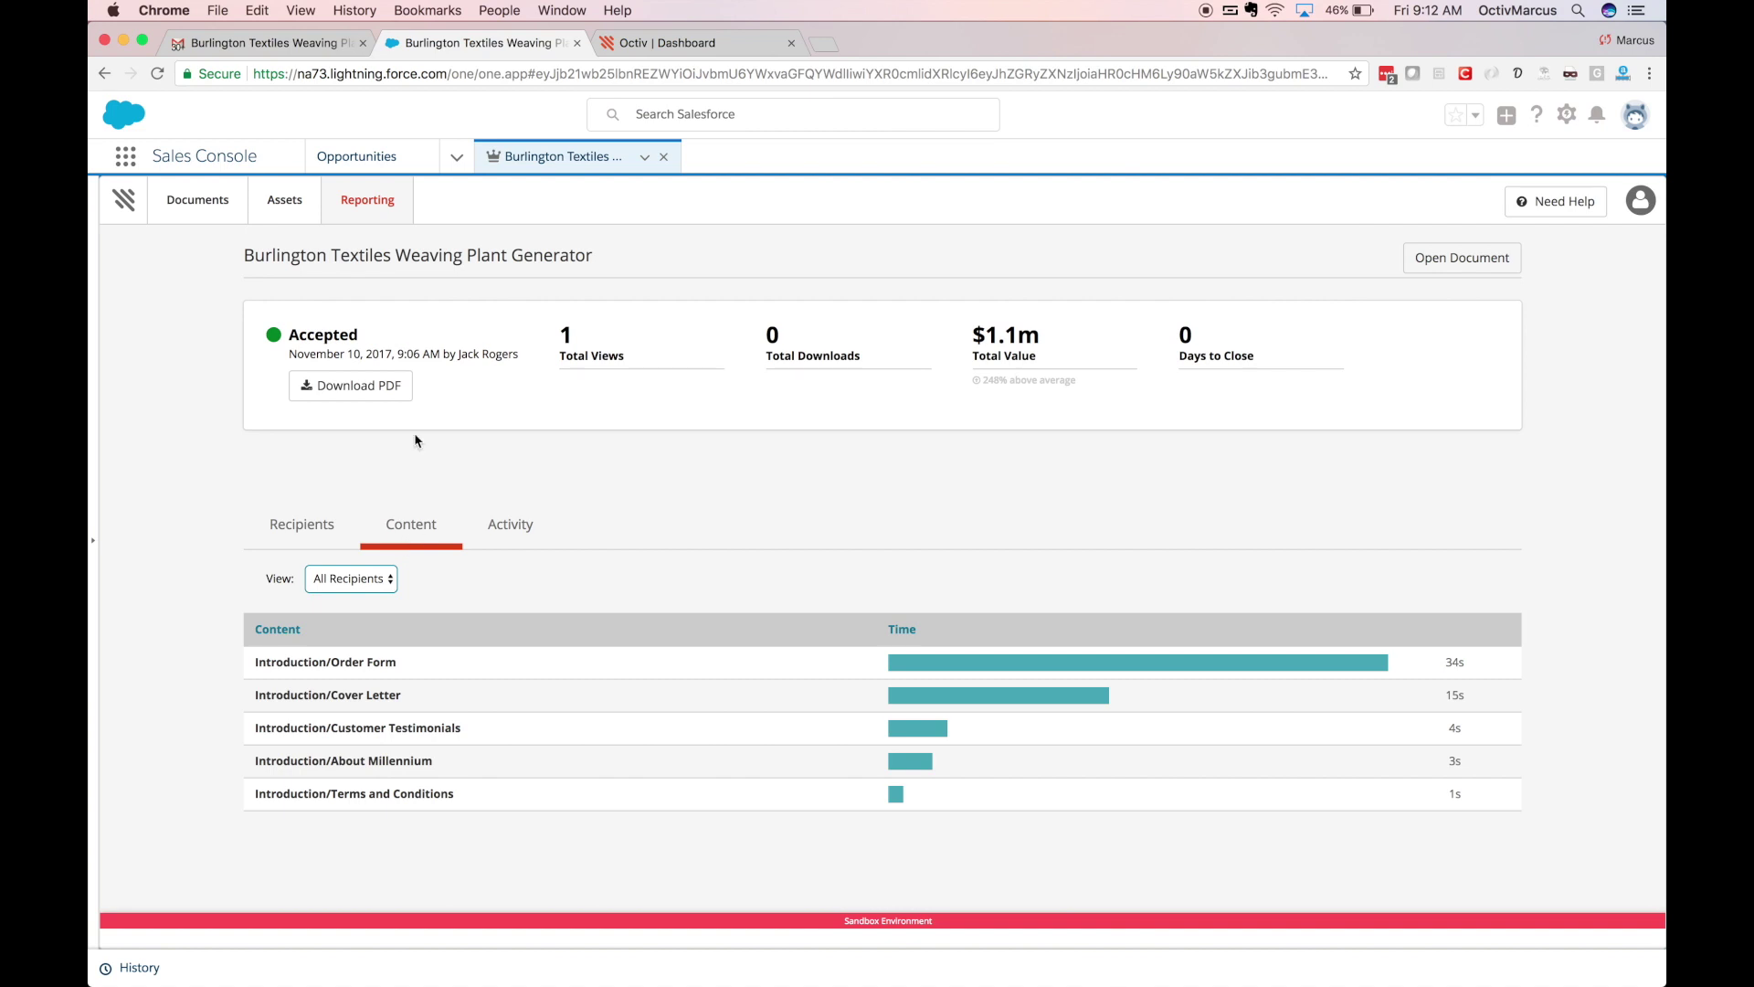
pyautogui.click(420, 164)
# Open the Burlington Textiles Weaving Plant Generator opportunity from the recently viewed Opportunities list.
pyautogui.click(386, 317)
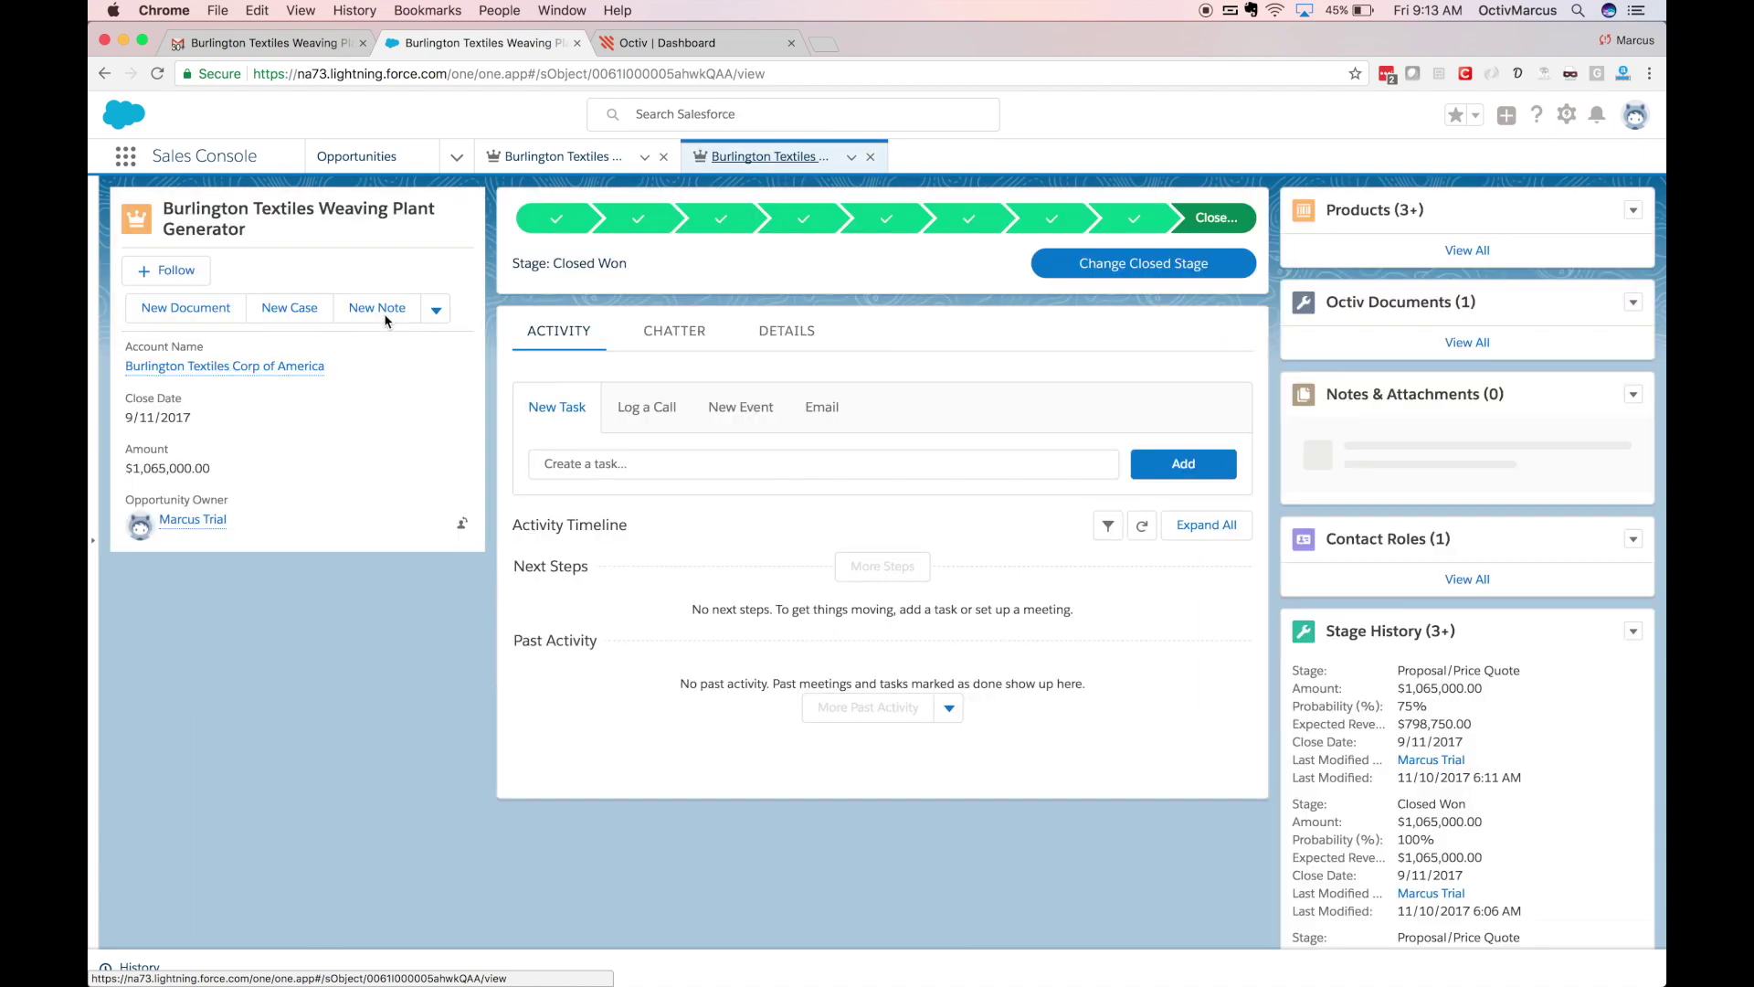